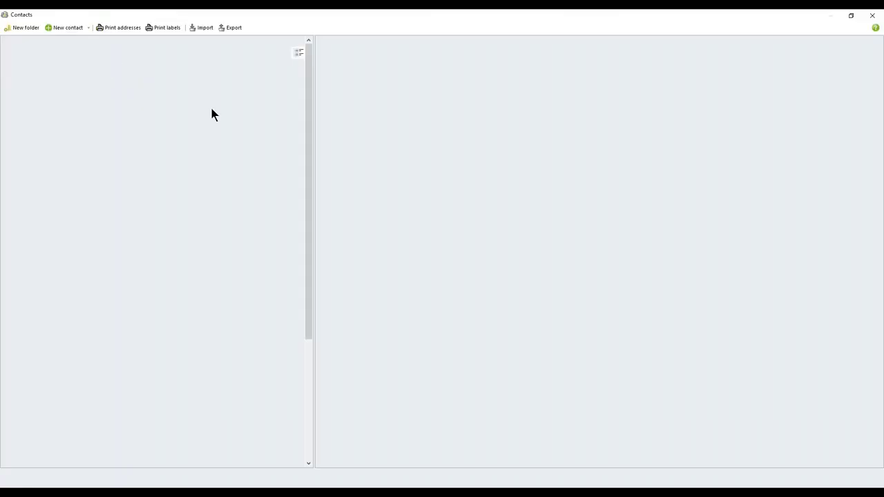
Open the Schüco article supplier's contact details at the conditions for aluminium systems.
left_click(91, 335)
left_click(91, 334)
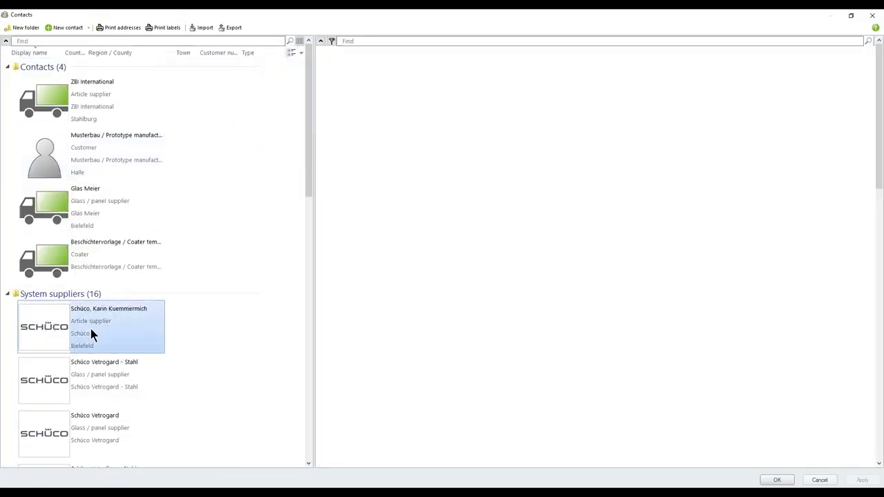
scroll(545, 209, "down", 3)
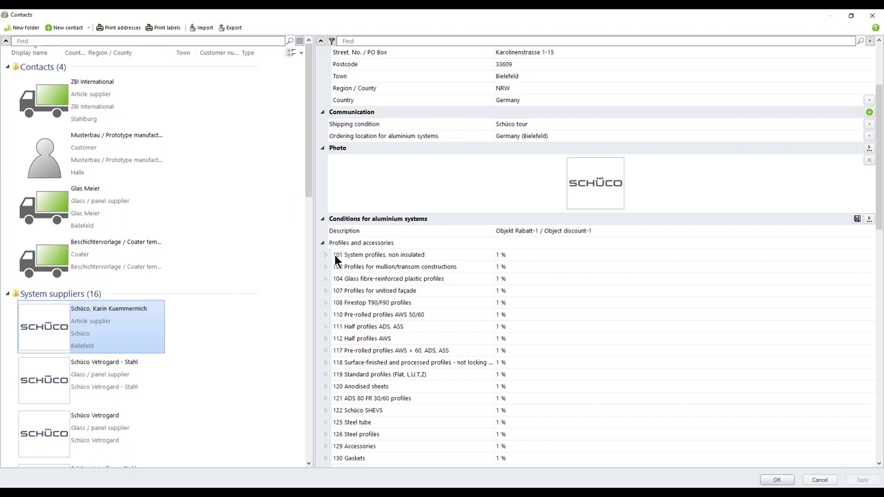
Examine the extra charge and surcharge entries under 101 System profiles, non insulated, in the supplier's aluminium conditions.
key("ctrl")
key("ctrl")
key("ctrl")
left_click(324, 255)
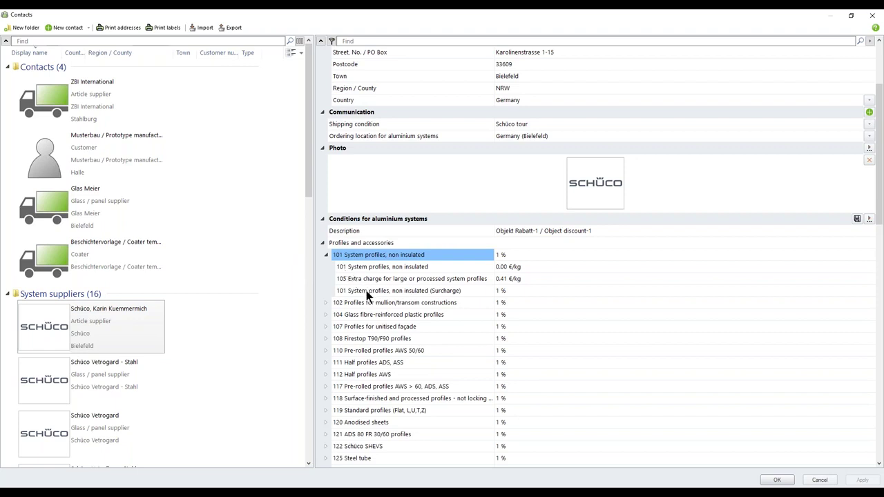
left_click(446, 293)
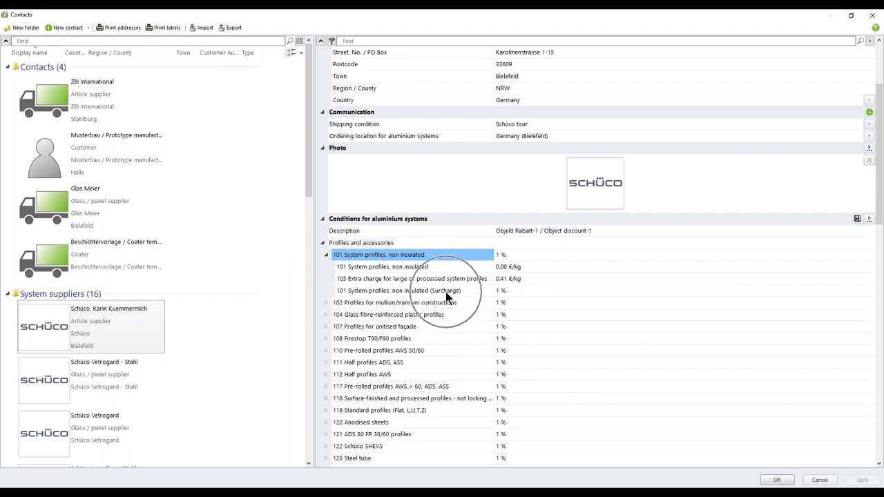
key("ctrl")
key("ctrl")
key("ctrl")
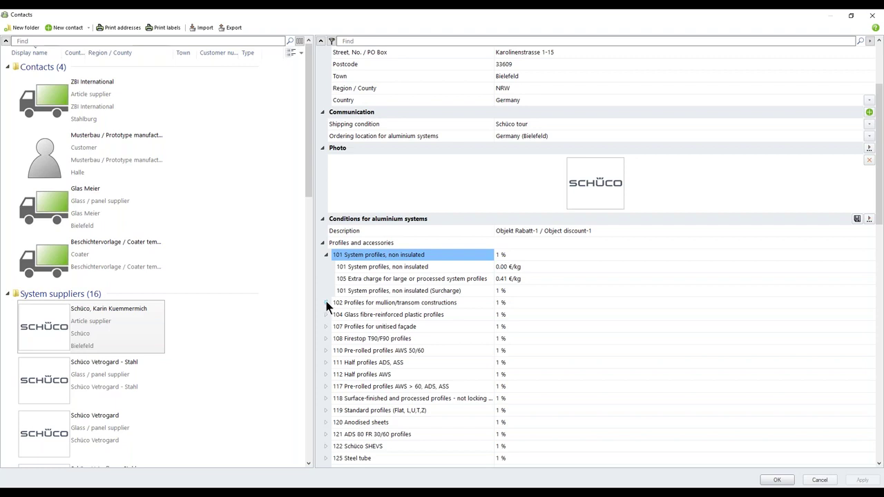
key("ctrl")
key("ctrl")
key("ctrl")
key("ctrl")
key("ctrl")
key("ctrl")
key("ctrl")
key("ctrl")
key("ctrl")
key("ctrl")
key("ctrl")
Assign the conditions "Surcharge for rising raw material costs 2021-11-01" to the supplier's aluminium systems and save the contact.
left_click(869, 219)
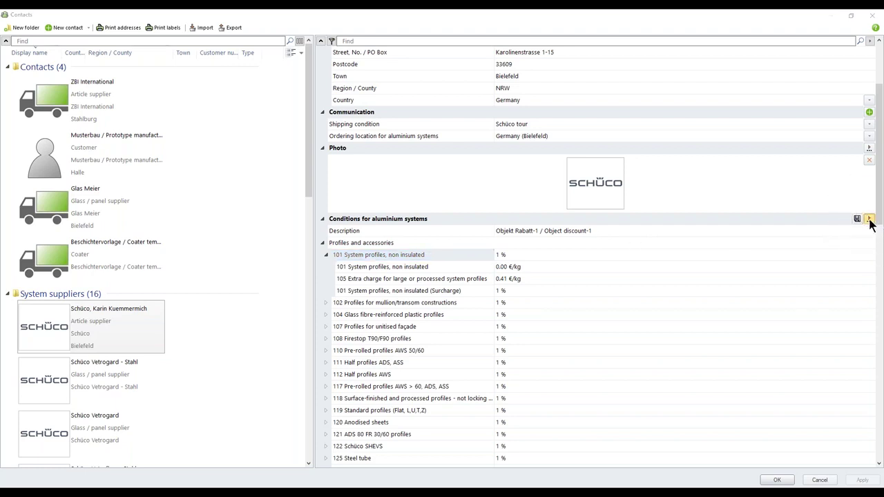
key("ctrl")
left_click(173, 149)
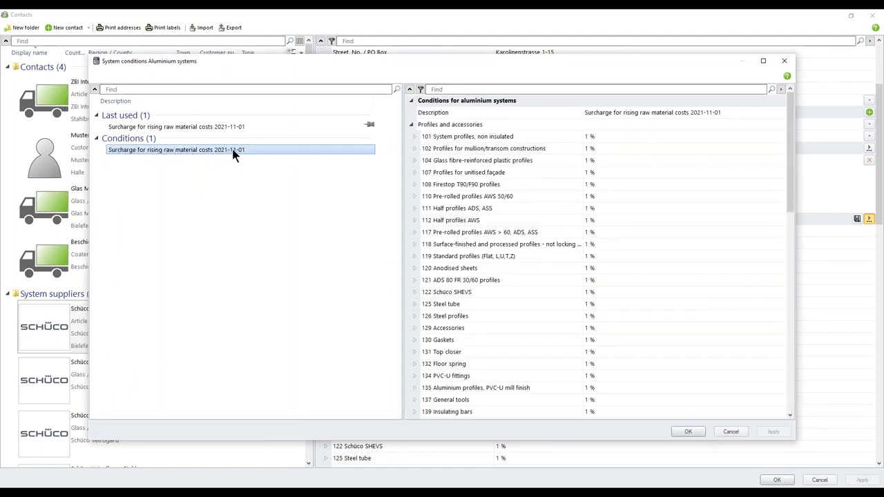
left_click(415, 137)
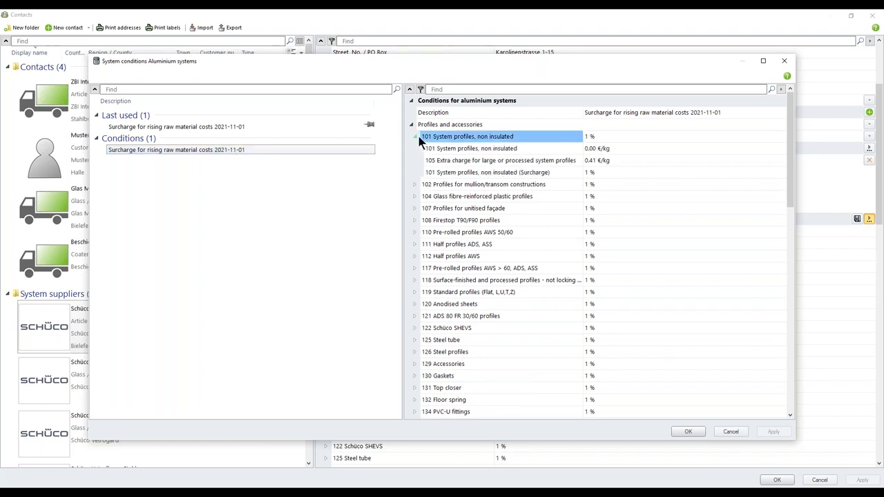
left_click(415, 184)
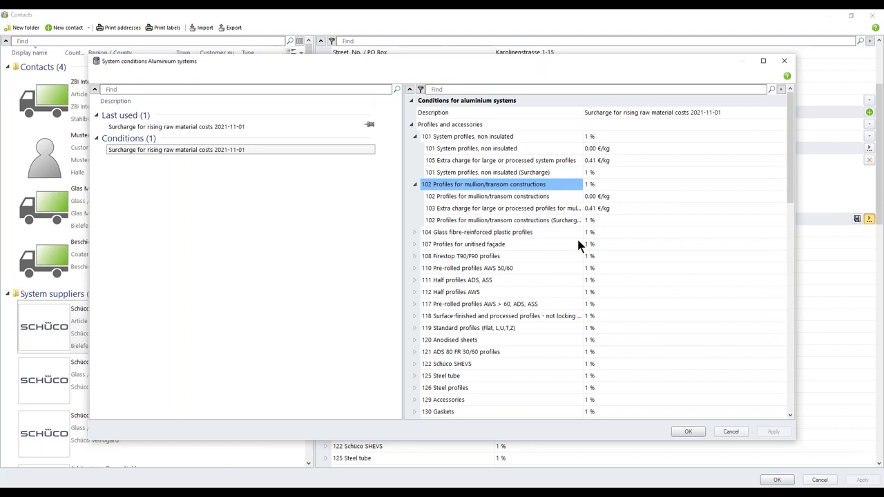
left_click(689, 433)
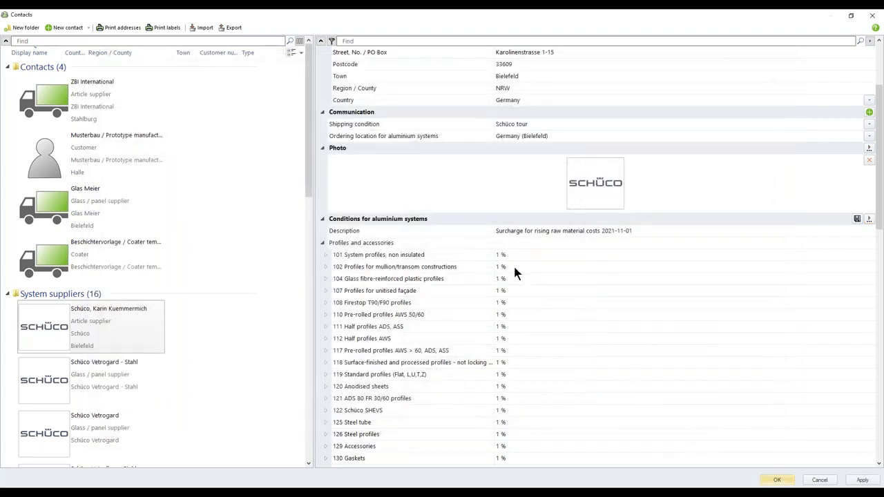
left_click(327, 254)
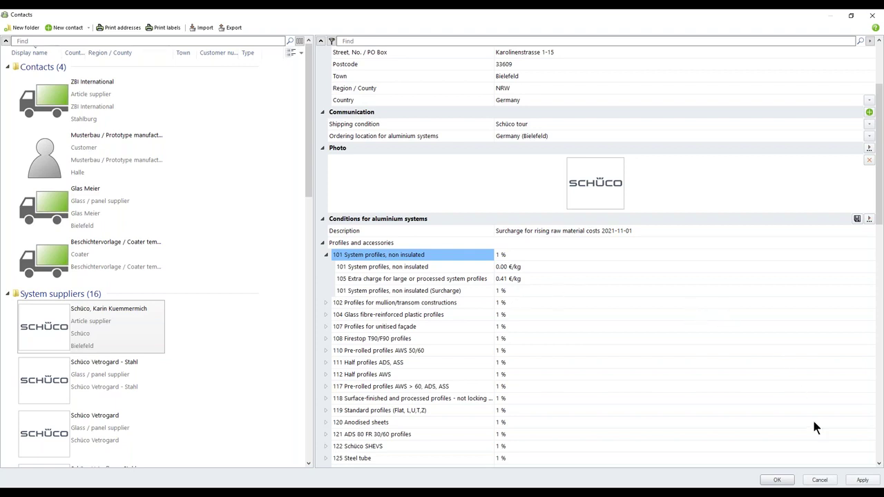
left_click(862, 481)
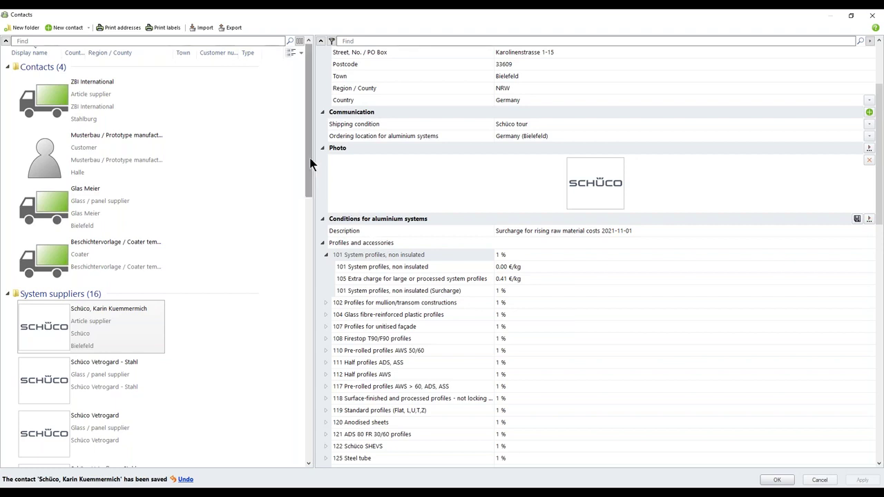
Examine the powder coating and anodising surcharges of the Schüco coater among the system suppliers, and close the contacts.
left_click_drag(310, 159, 309, 442)
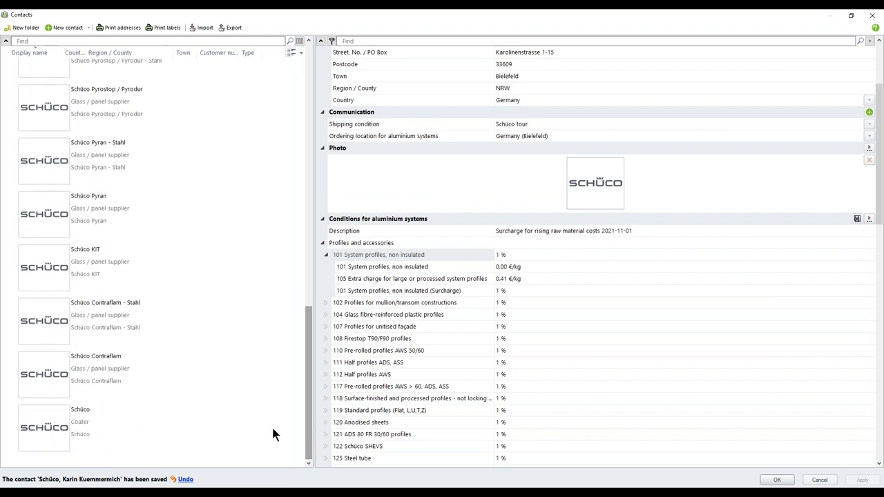
left_click(39, 428)
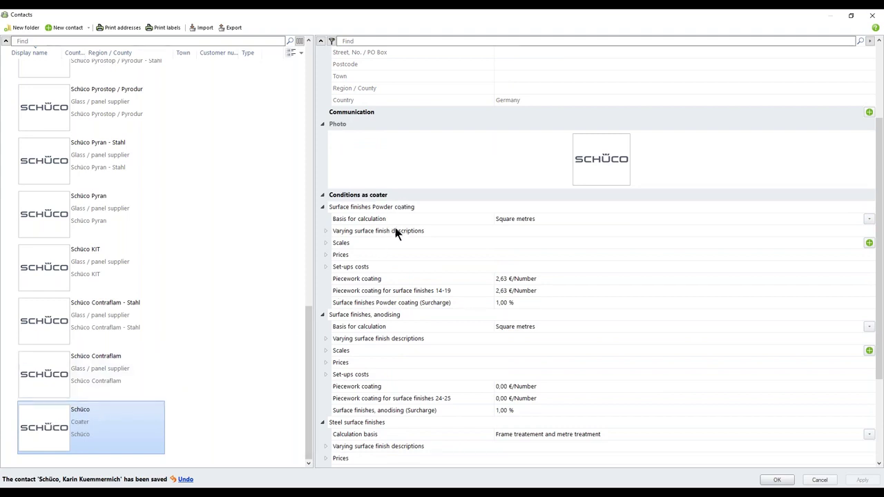
key("ctrl")
key("ctrl")
key("ctrl")
key("ctrl")
key("ctrl")
key("ctrl")
key("ctrl")
key("ctrl")
key("ctrl")
key("ctrl")
key("ctrl")
left_click(779, 480)
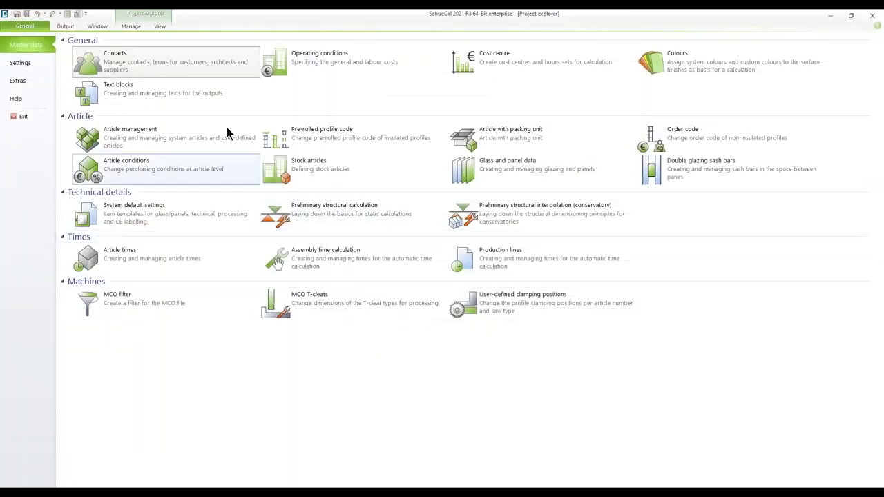
Return to the Project explorer and open project 001 "New to SchueCal 2021 R3" with its calculation settings expanded.
left_click(154, 15)
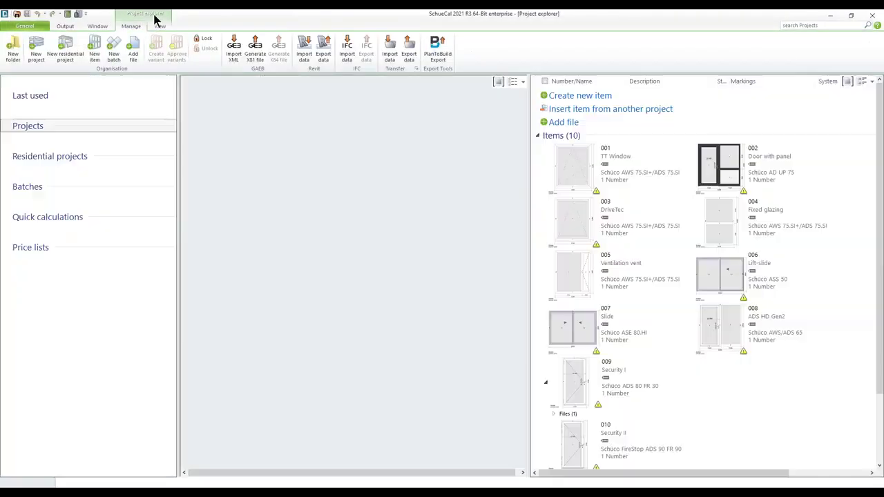
left_click(218, 135)
key("ctrl")
key("ctrl")
key("ctrl")
key("ctrl")
key("ctrl")
key("F2")
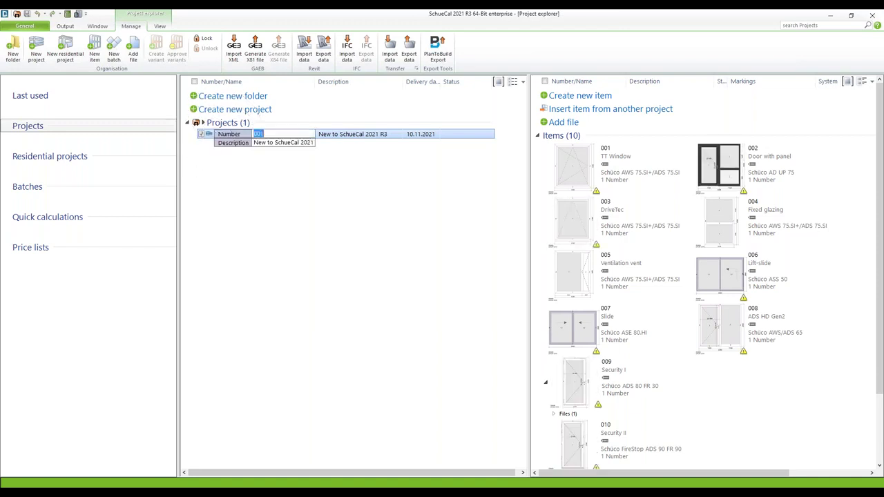
key("Return")
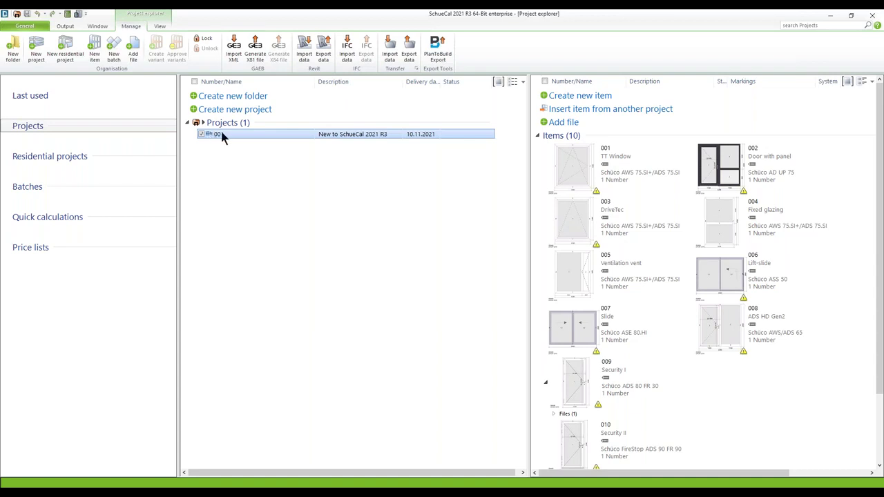
double_click(220, 134)
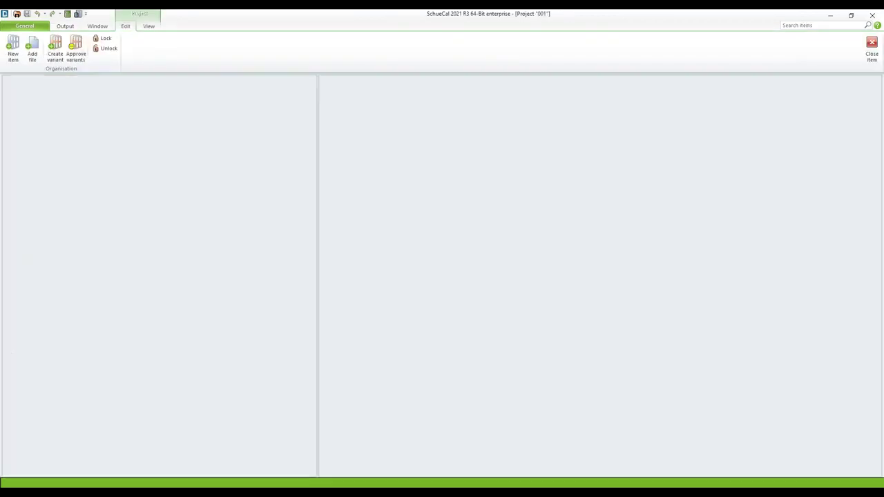
left_click(98, 289)
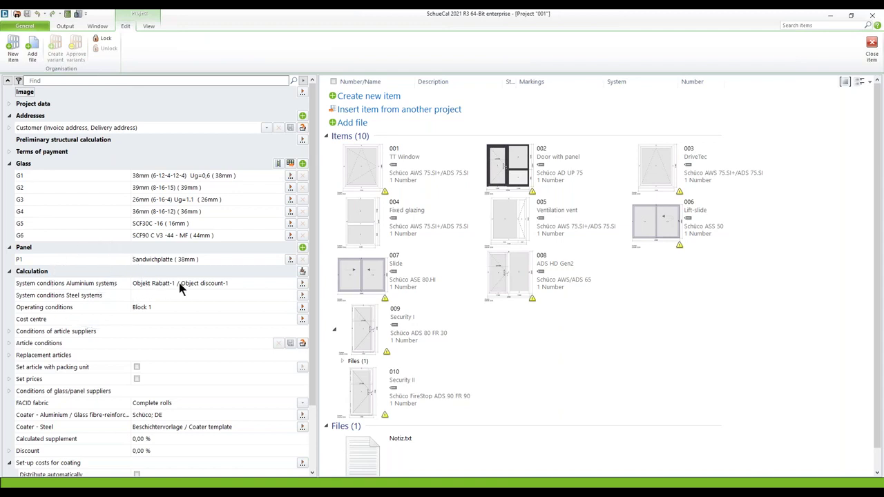
Set the project's system conditions for aluminium systems to "Surcharge for rising raw material costs 2021-11-01".
key("ctrl")
key("ctrl")
key("ctrl")
left_click(302, 284)
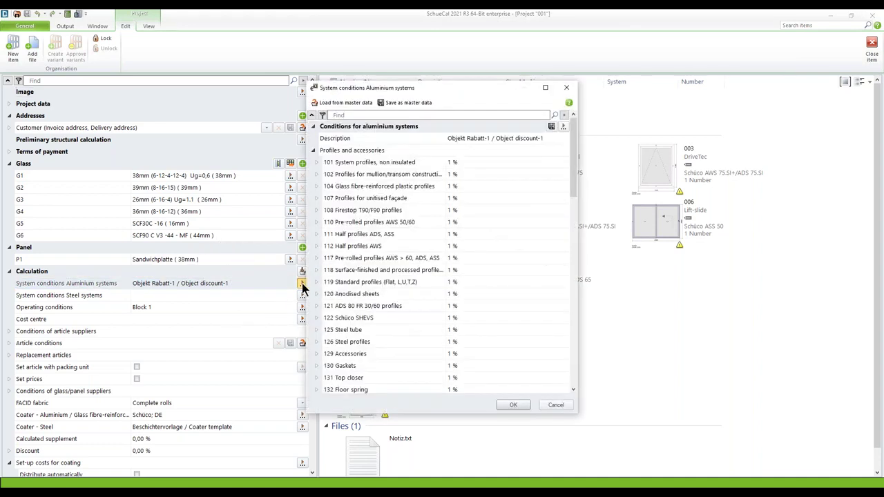
left_click(564, 125)
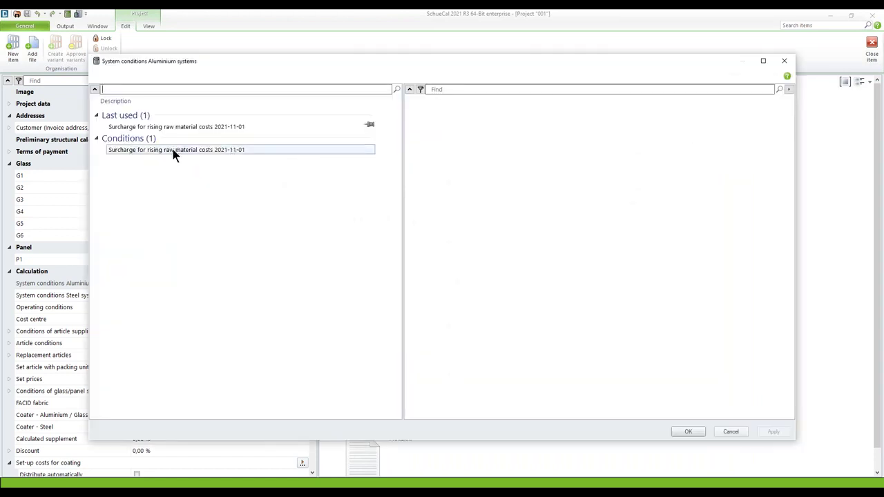
left_click(173, 149)
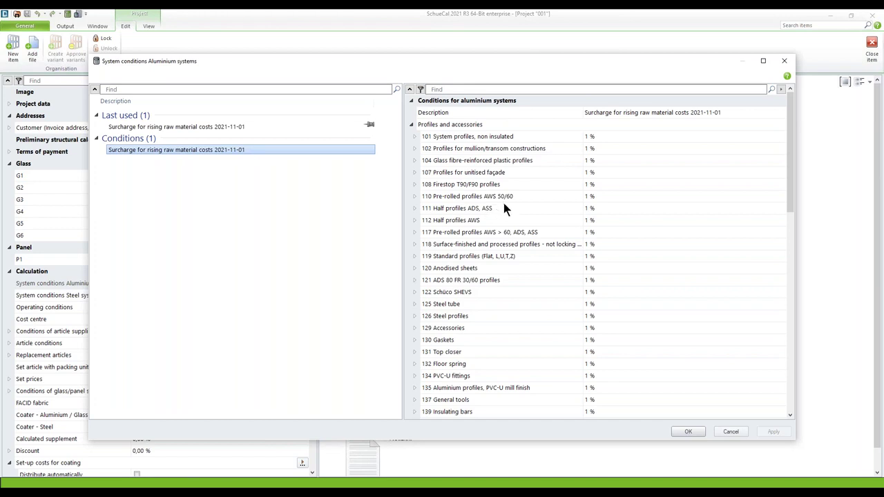
left_click(691, 427)
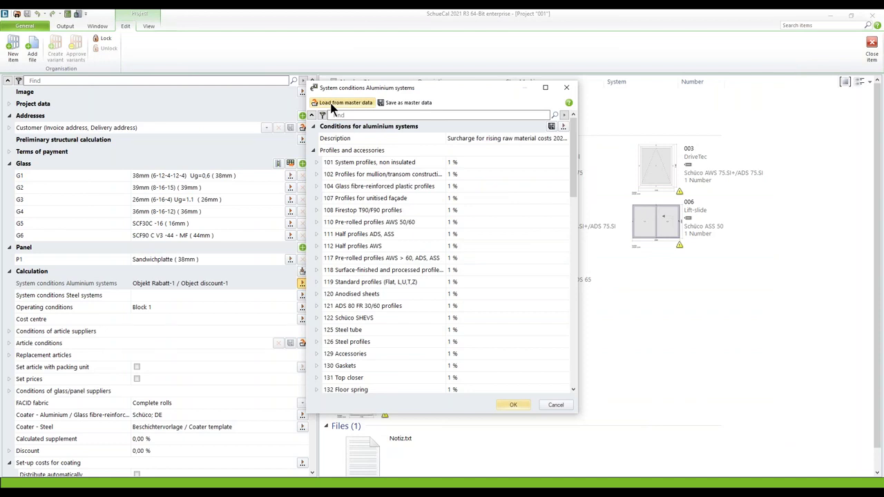
left_click(512, 405)
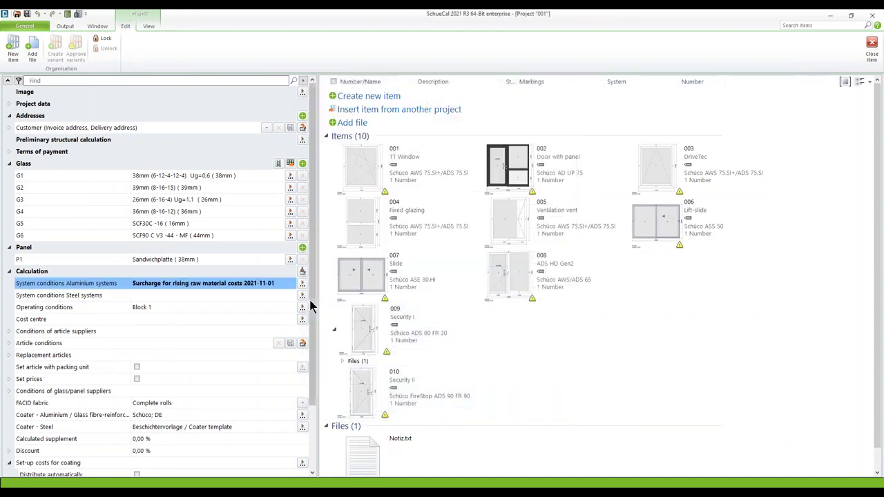
Reload the Schüco coater from the master data as the project's aluminium / glass fibre-reinforced plastic coater and save the project.
scroll(310, 301, "down", 2)
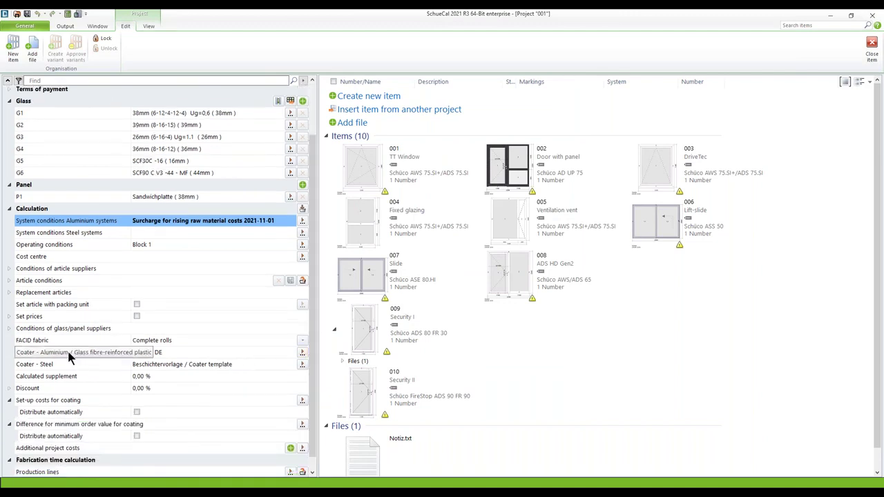
left_click(301, 352)
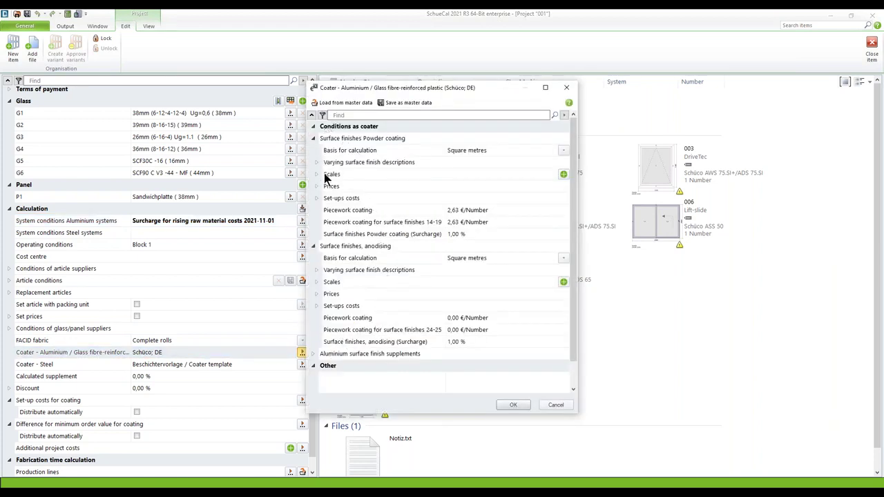
left_click(324, 104)
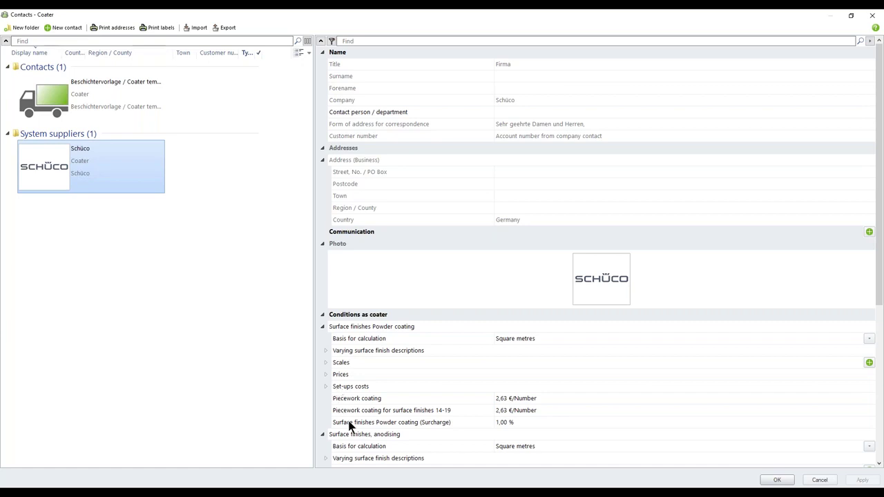
left_click(777, 480)
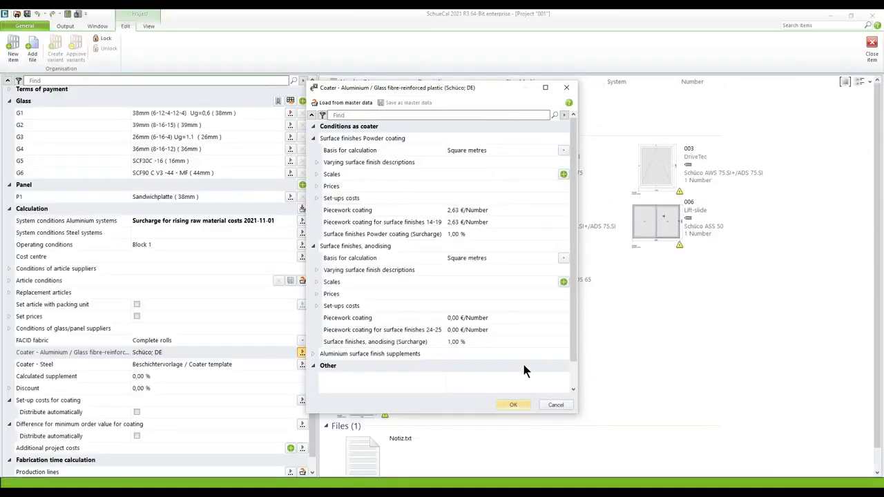
left_click(513, 406)
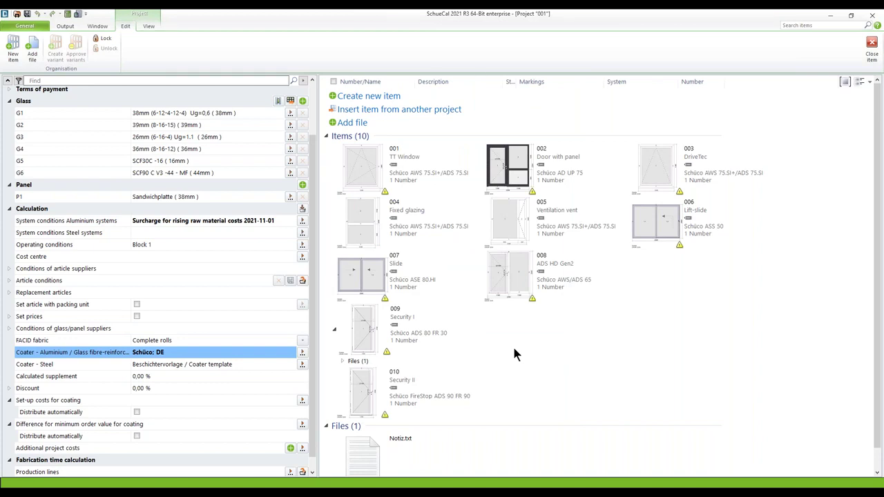
left_click(26, 15)
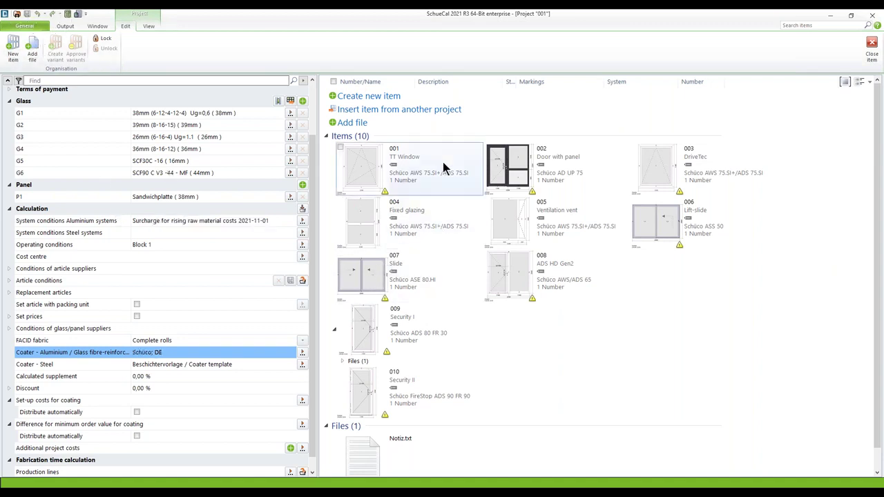
Generate the calculation list for item 001 TT Window with the existing output options and expand the resulting calculation document.
left_click(372, 161)
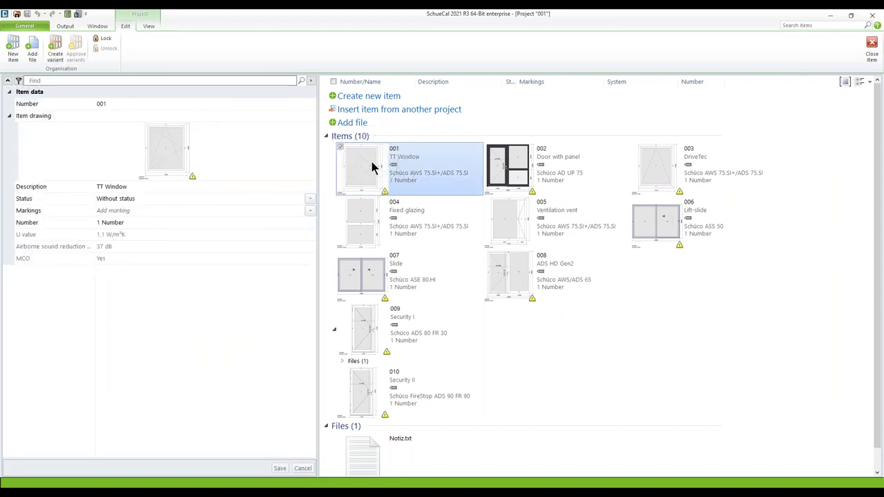
left_click(64, 26)
left_click(92, 50)
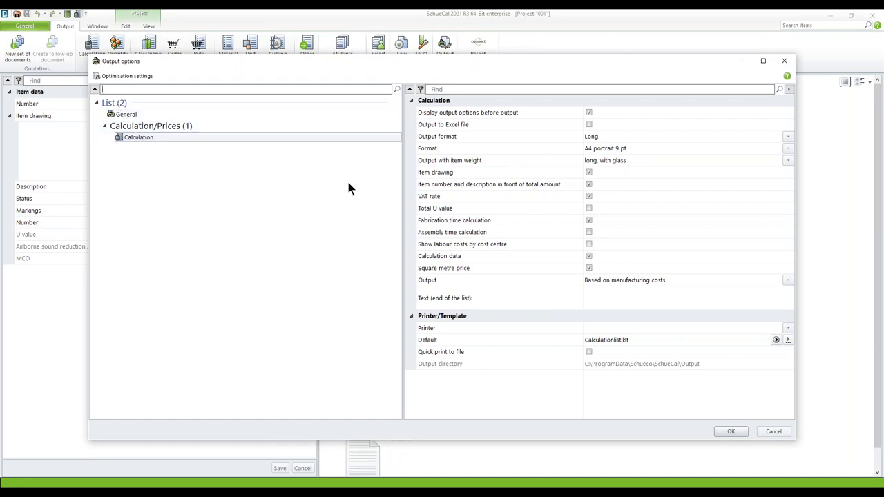
key("ctrl")
key("ctrl")
key("ctrl")
key("ctrl")
left_click(729, 430)
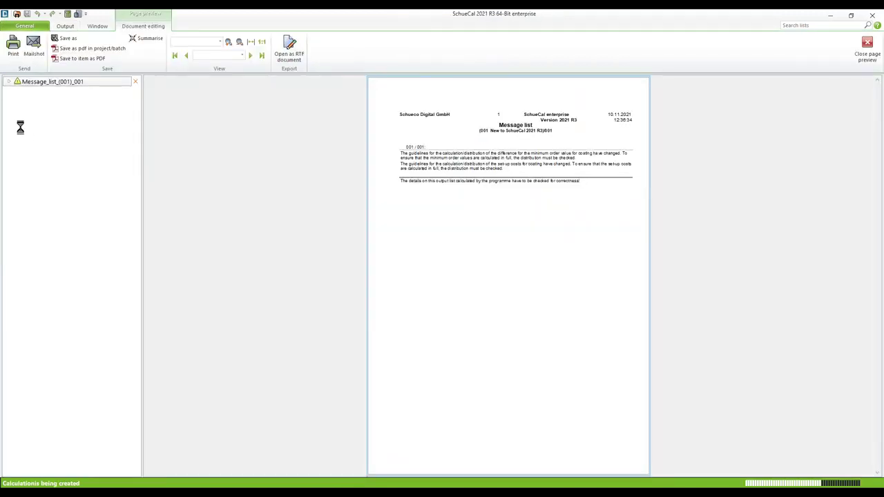
left_click(9, 92)
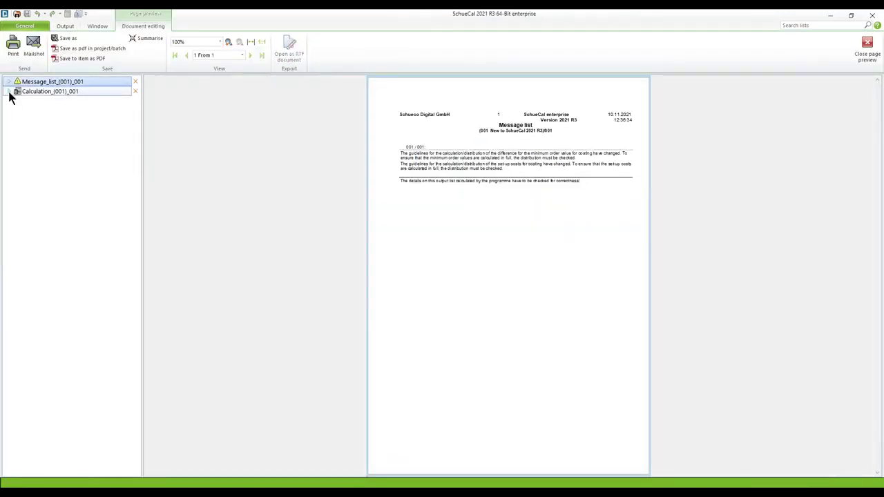
Show the calculation's first page at 200% and examine the profile, surface finish, accessory and material cost figures.
left_click(51, 133)
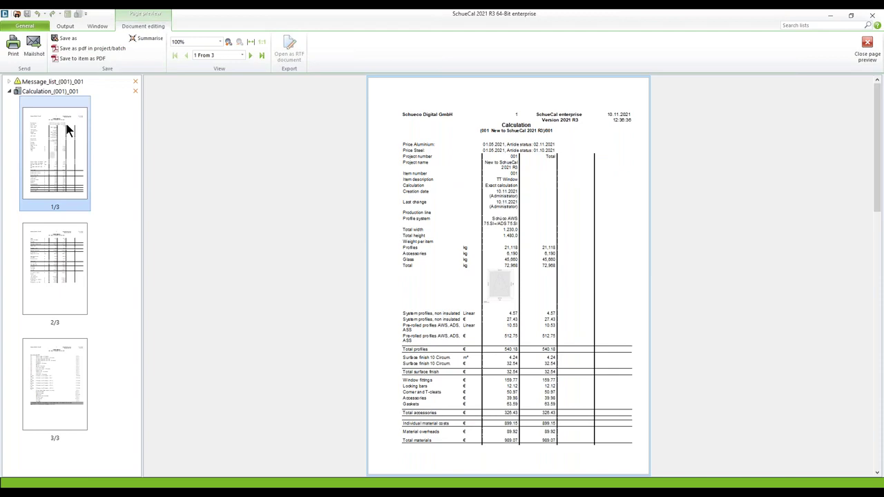
left_click(228, 42)
scroll(519, 324, "down", 15)
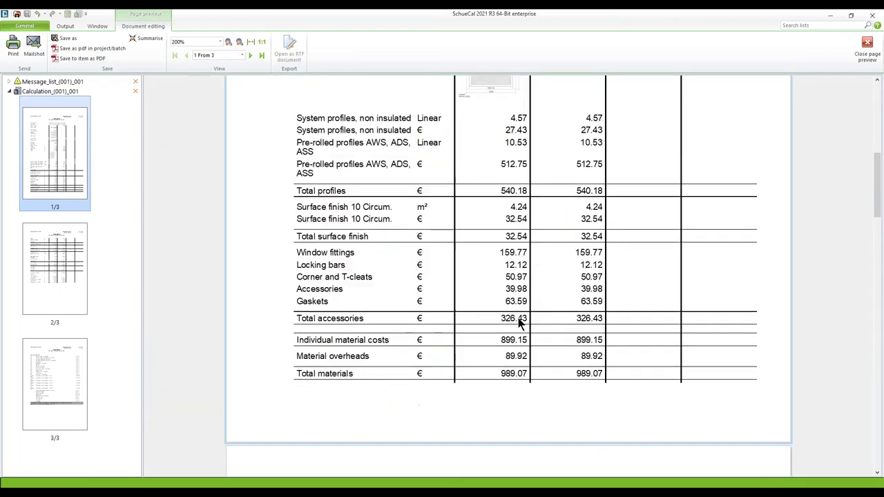
scroll(518, 321, "down", 10)
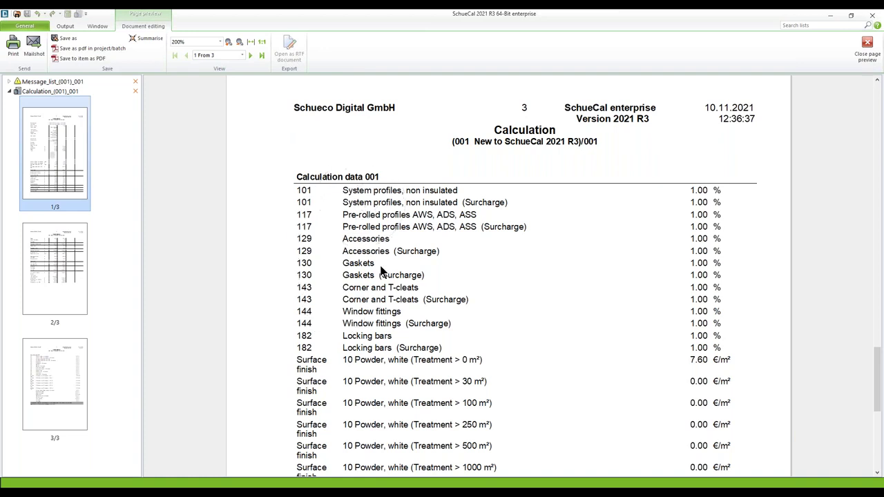
Check the surcharge percentages for the article groups and powder coating in the calculation data, and close the page preview.
left_click(406, 224)
scroll(623, 282, "down", 1)
scroll(623, 282, "down", 2)
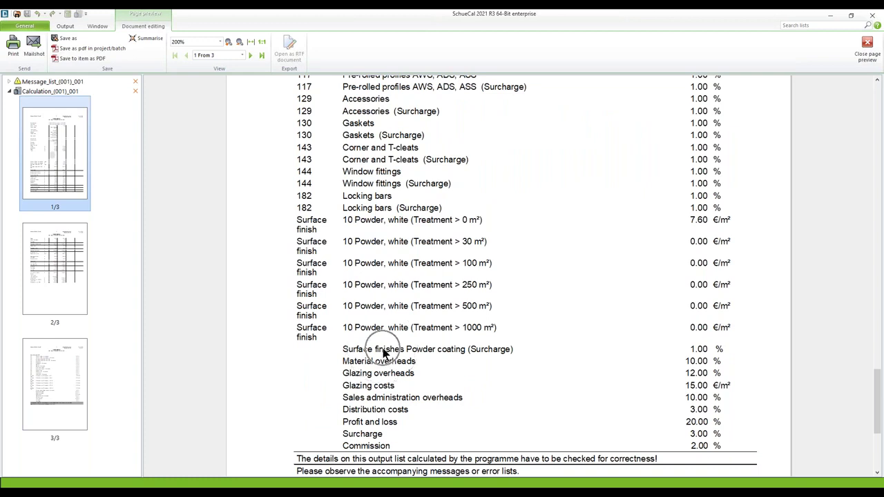
left_click(696, 350)
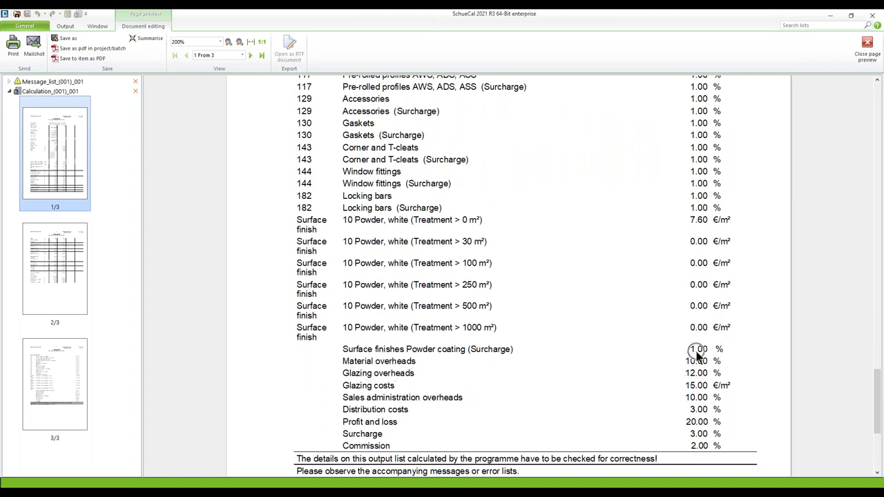
key("ctrl")
key("ctrl")
key("ctrl")
key("ctrl")
key("ctrl")
left_click(868, 47)
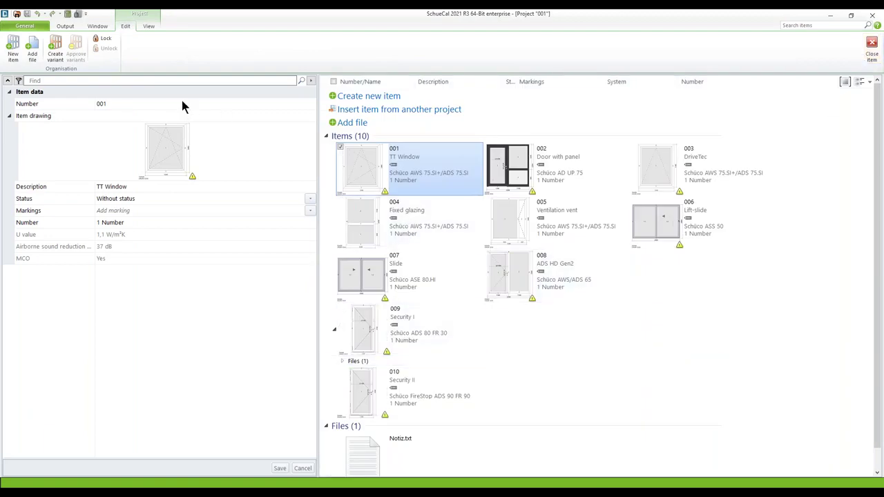
Generate the quantity list for item 001 TT Window with the existing output options and open its first page.
left_click(65, 26)
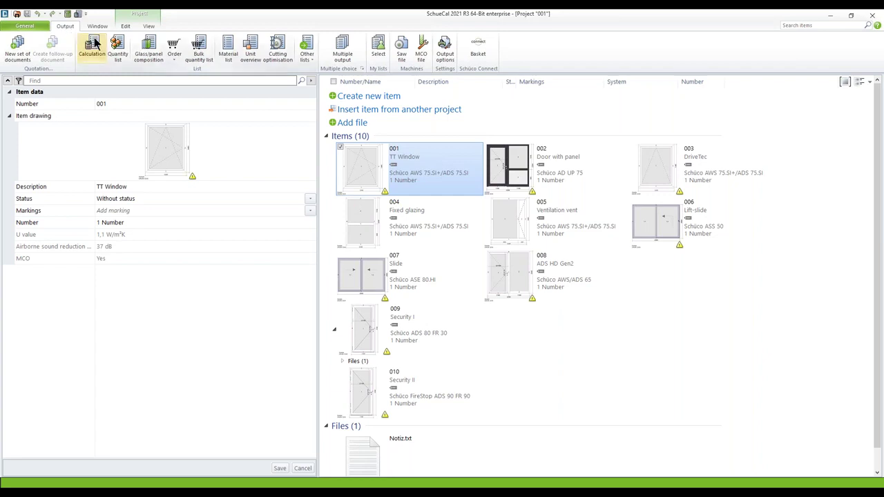
left_click(118, 48)
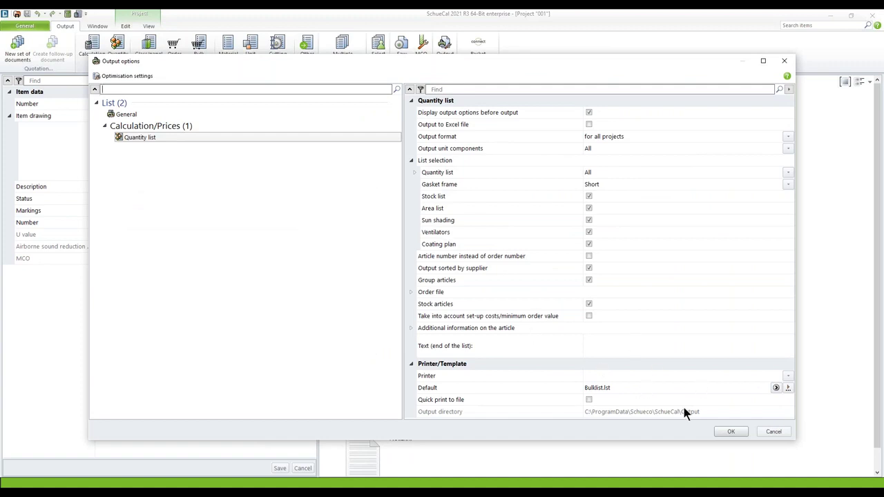
left_click(729, 430)
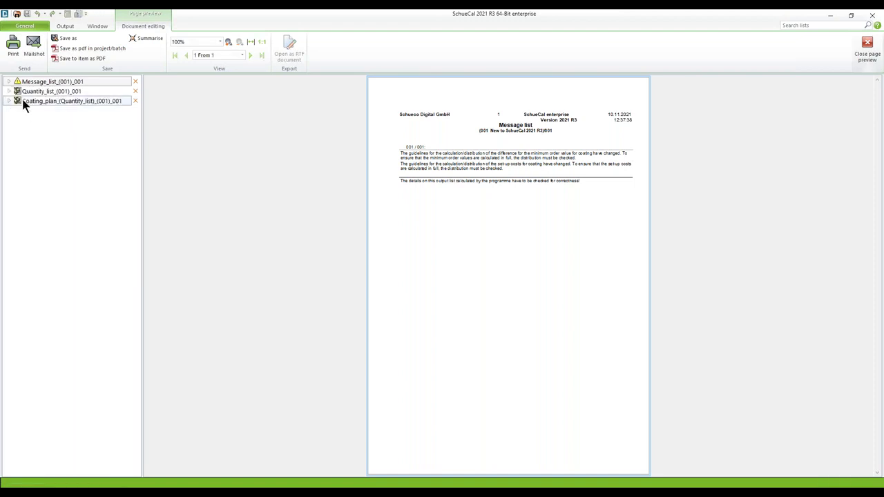
left_click(9, 91)
left_click(46, 141)
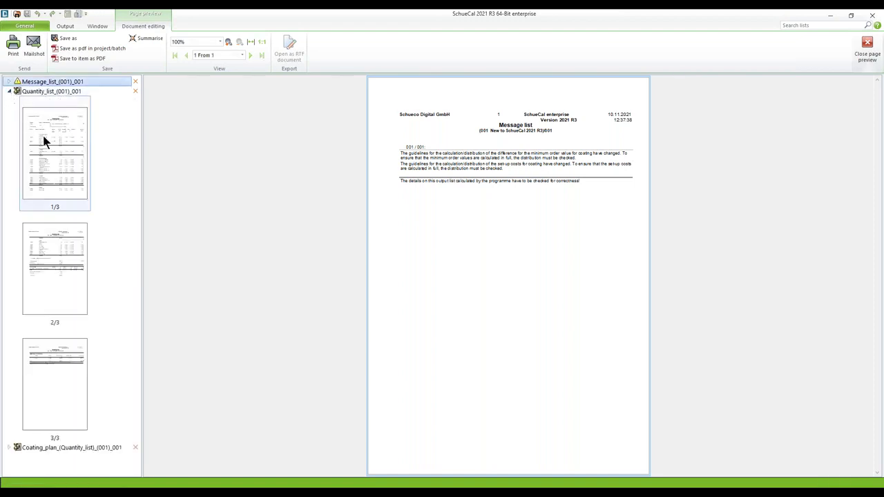
Examine the material and surface finish totals with their surcharges in the quantity list at 200%, and close the page preview.
left_click(228, 42)
scroll(460, 325, "down", 15)
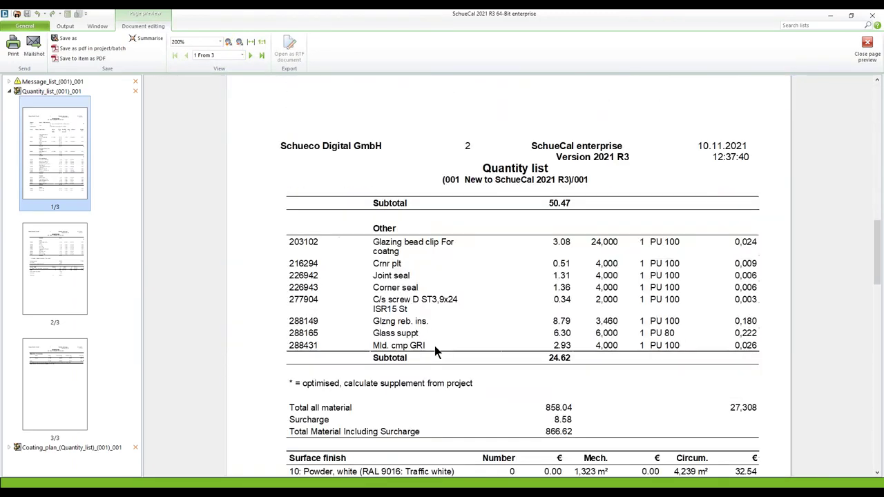
scroll(434, 352, "up", 1)
left_click(314, 238)
left_click(312, 222)
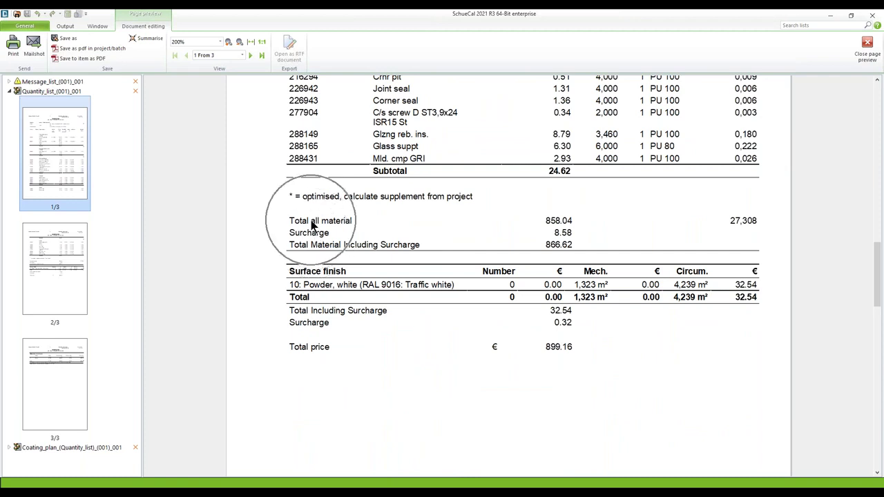
left_click(310, 221)
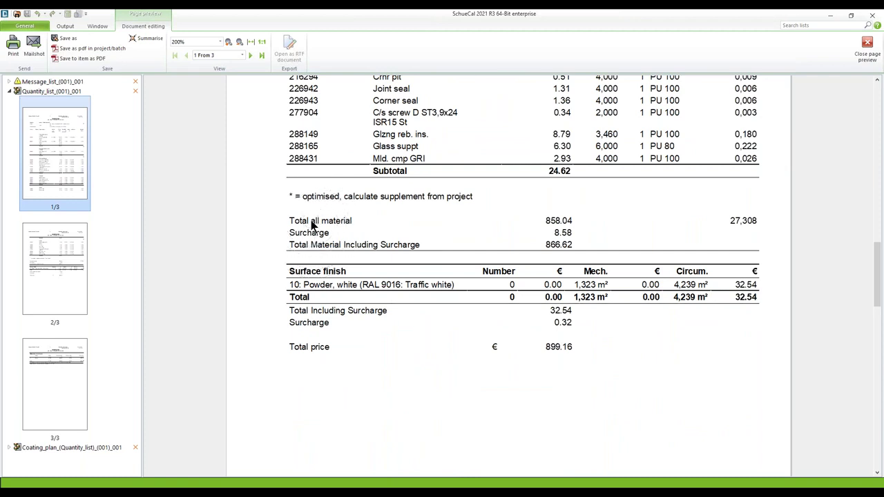
left_click(312, 233)
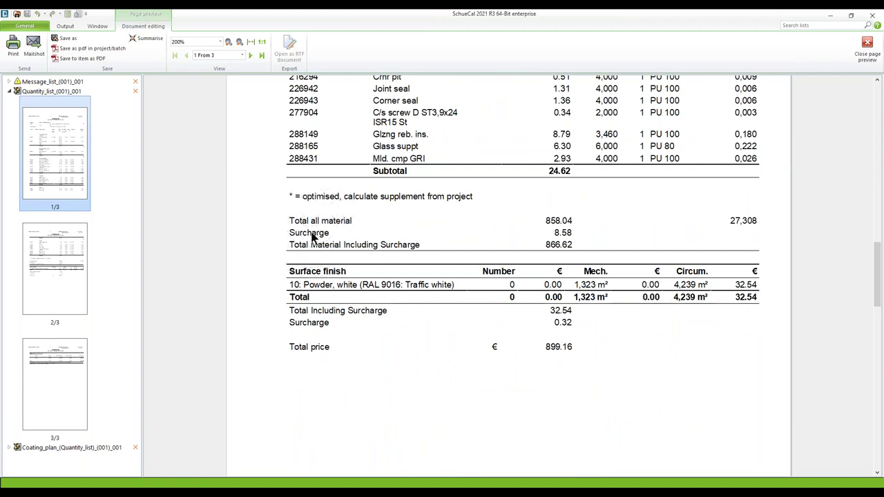
left_click(311, 246)
left_click(561, 246)
left_click(561, 246)
left_click(561, 246)
left_click(561, 246)
left_click(561, 246)
left_click(867, 47)
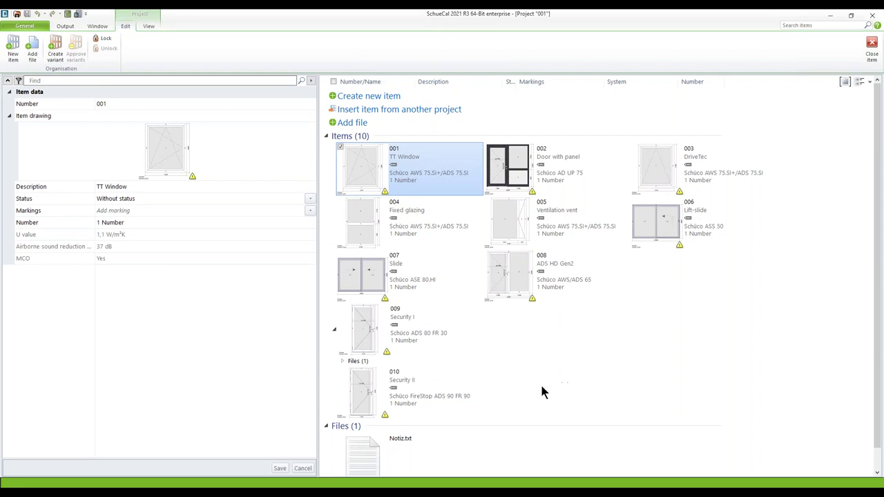
Open the Schüco coater in the master data contacts and review its aluminium surface finish supplements for fixed lengths and heavy profiles.
left_click(40, 27)
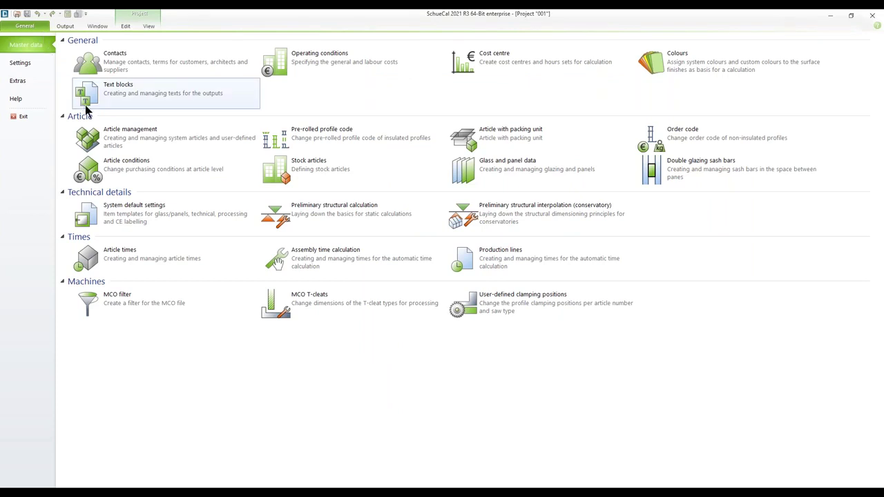
left_click(107, 69)
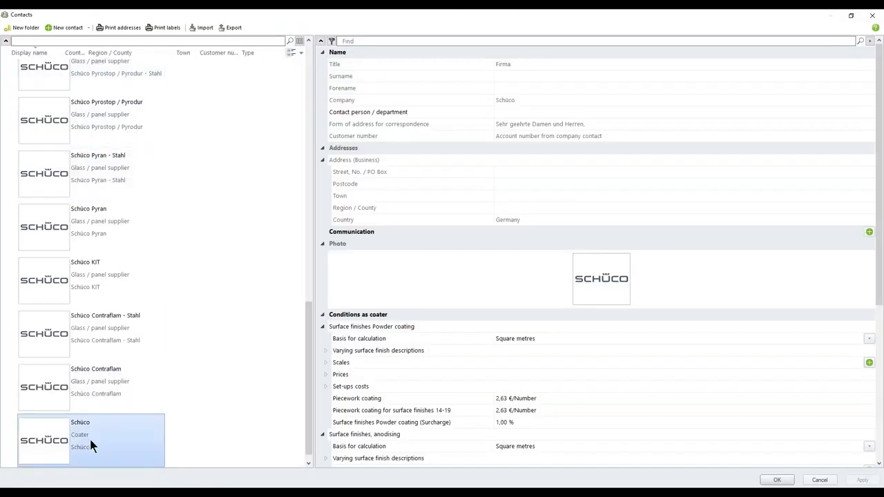
mouse_move(90, 445)
left_click_drag(880, 187, 882, 357)
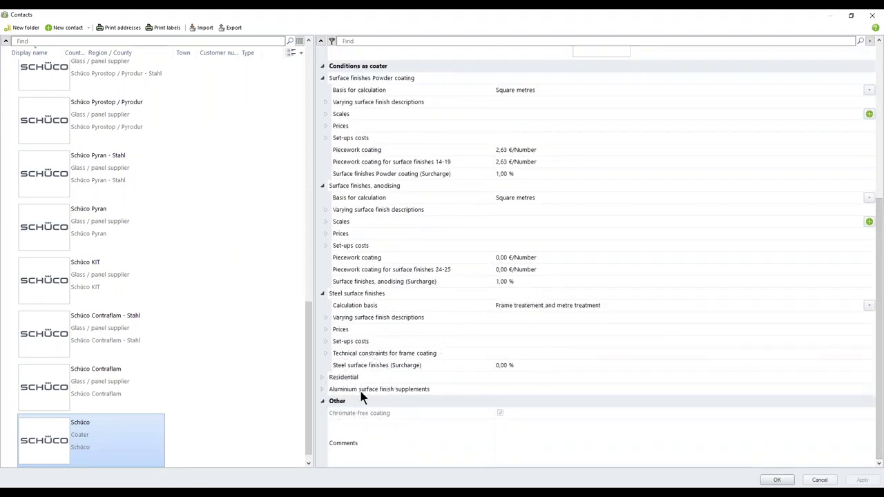
left_click(321, 389)
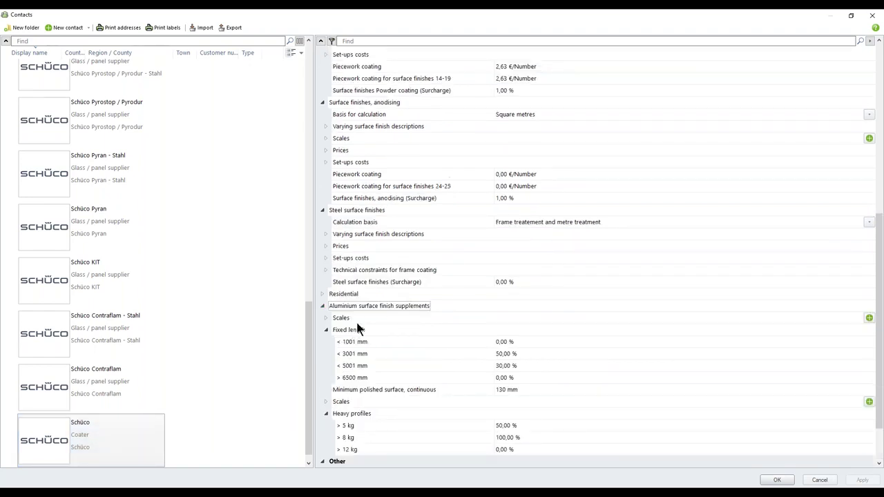
scroll(358, 329, "down", 1)
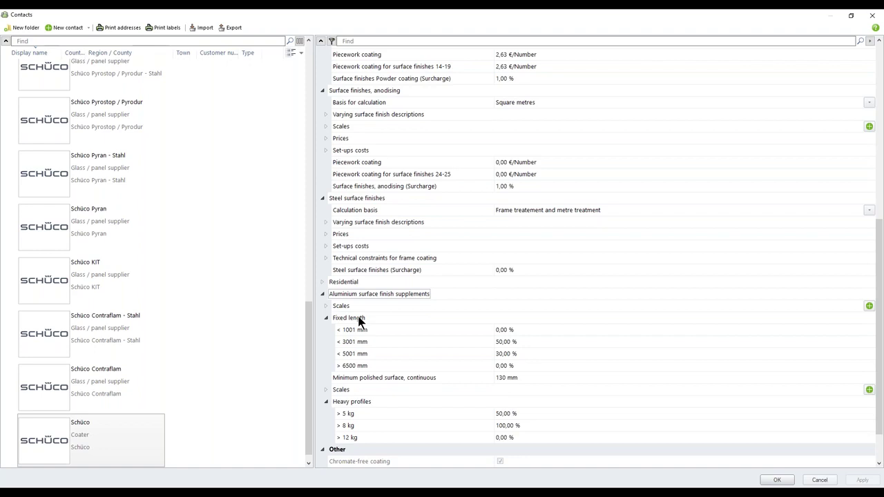
scroll(359, 322, "down", 3)
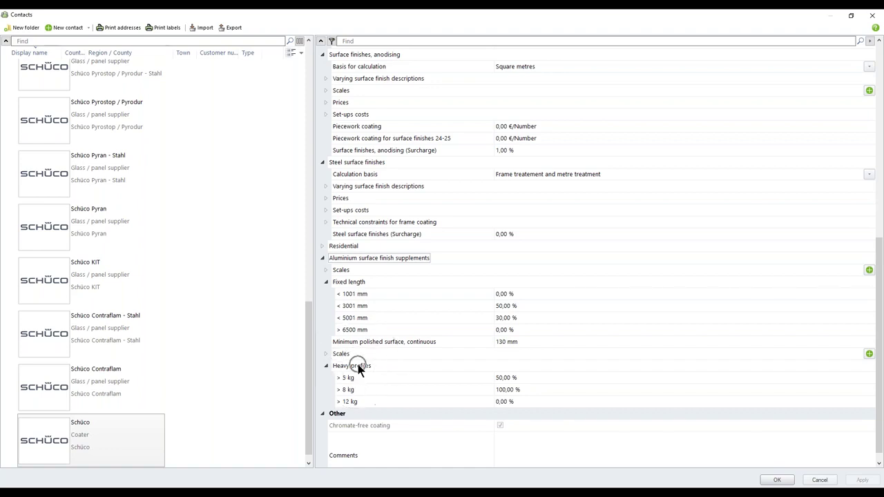
left_click(346, 379)
key("ctrl")
key("ctrl")
key("ctrl")
Set the coater's lowest heavy profile weight scale to larger than 6 kg, apply the change and close the contacts.
left_click(326, 353)
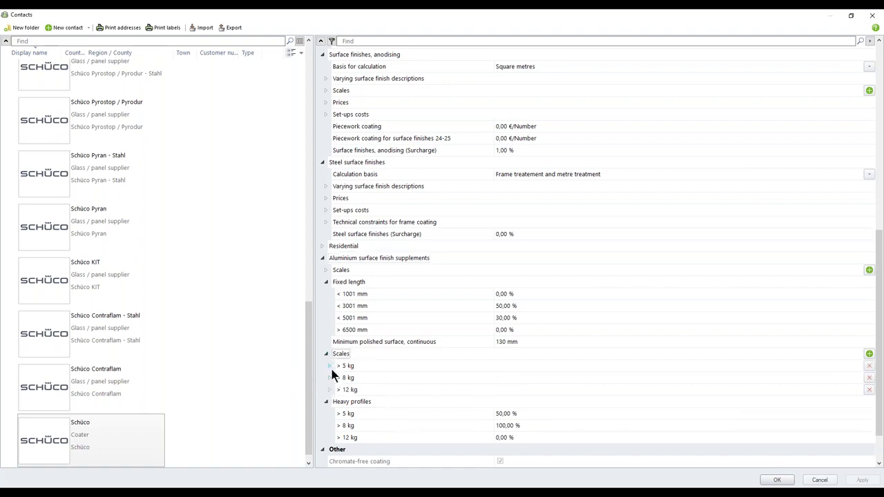
left_click(330, 365)
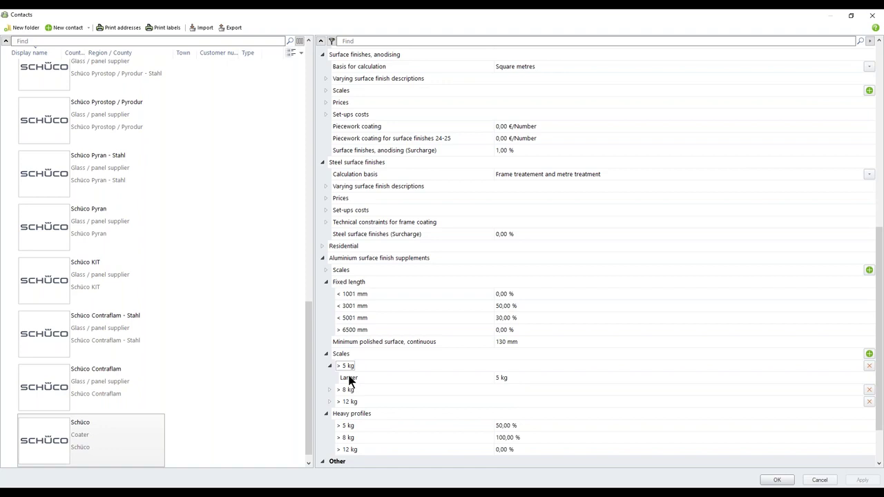
left_click(349, 365)
left_click(511, 379)
type("6")
key("Return")
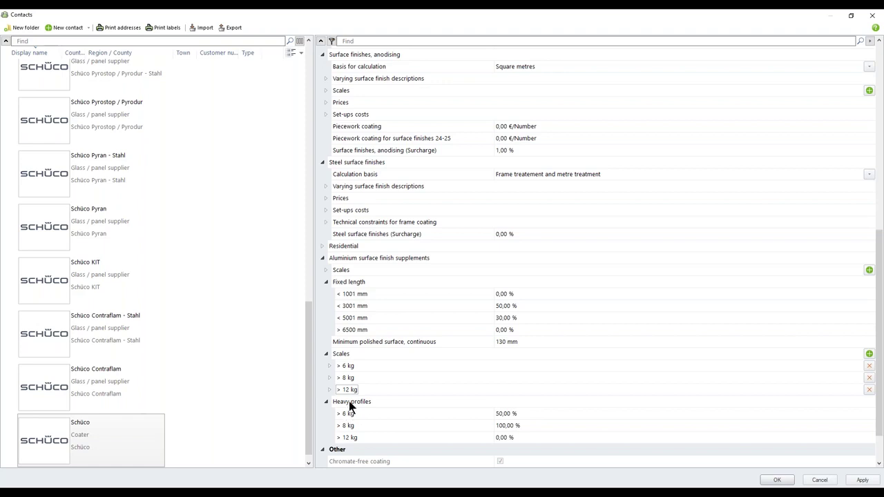
left_click(860, 480)
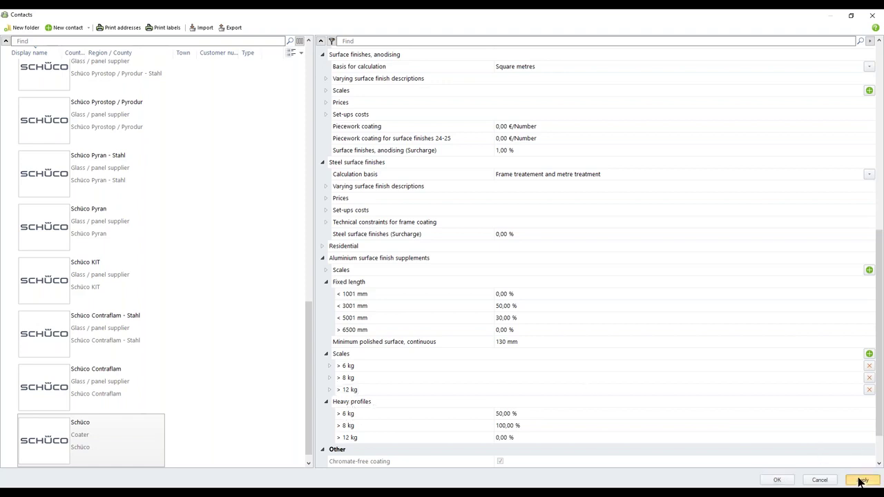
left_click(782, 480)
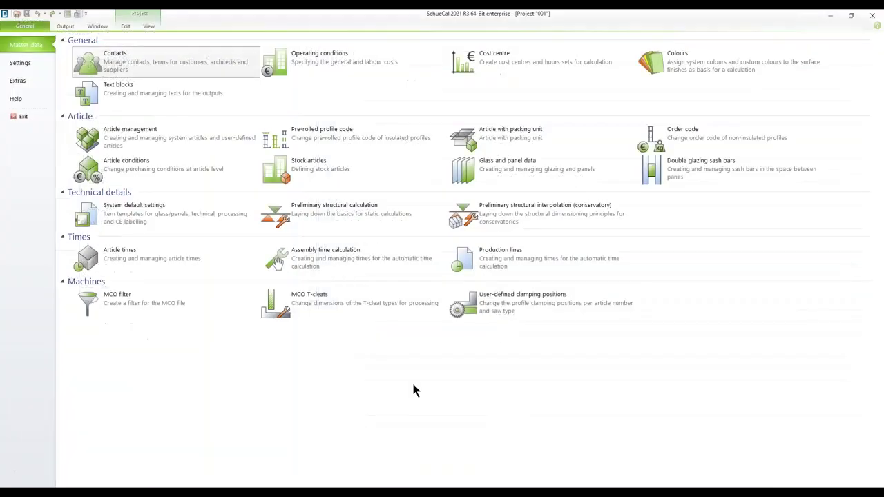
Return to project 001 and open the aluminium / glass fibre-reinforced plastic coater's conditions with the aluminium surface finish supplements expanded.
left_click(131, 21)
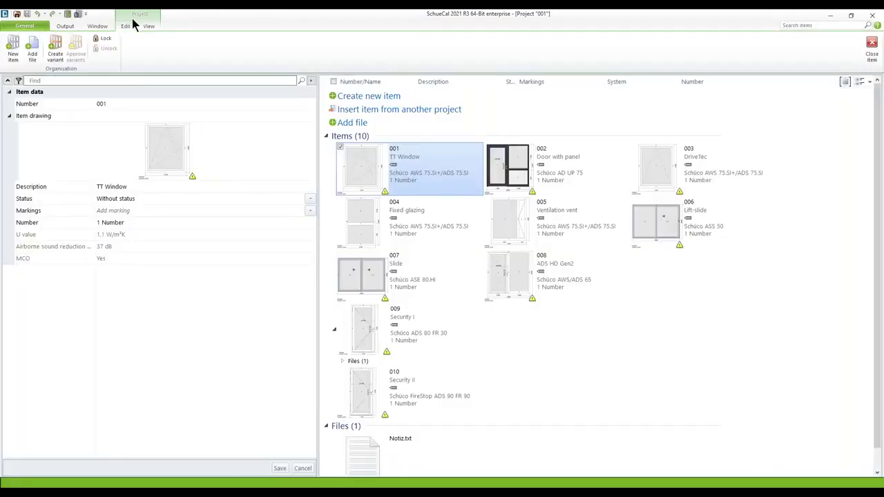
left_click(562, 373)
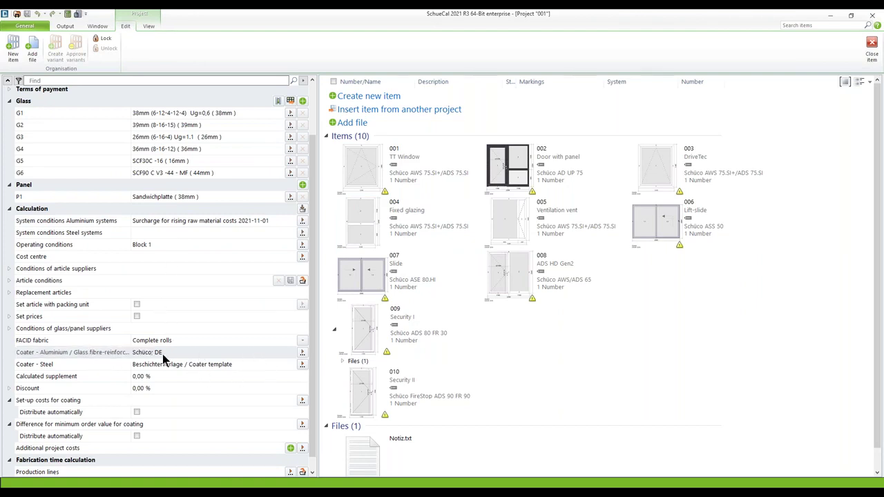
left_click(301, 352)
left_click(312, 353)
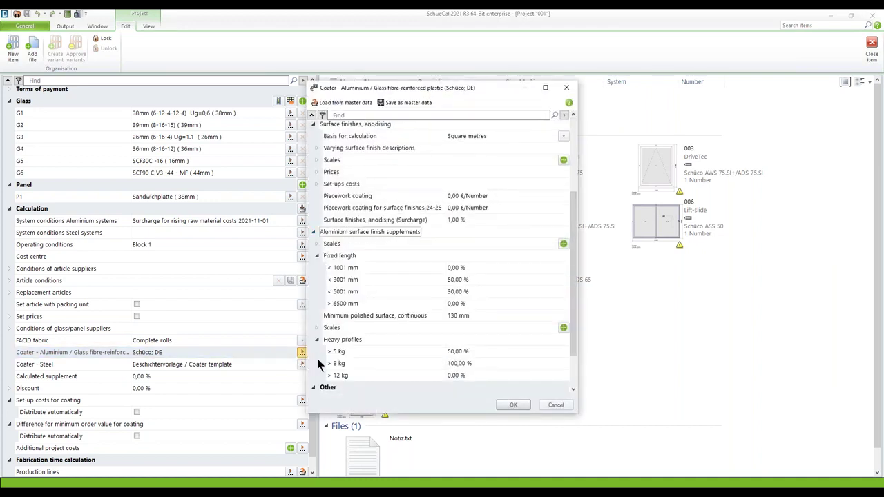
Reload the Schüco coater from the master data, check its heavy profile supplements and accept the coater conditions for the project.
left_click(333, 105)
left_click(103, 168)
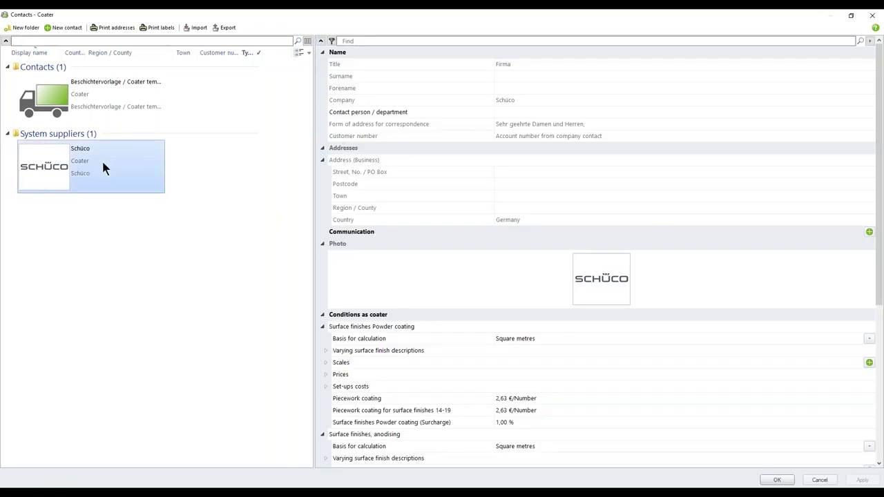
left_click(776, 480)
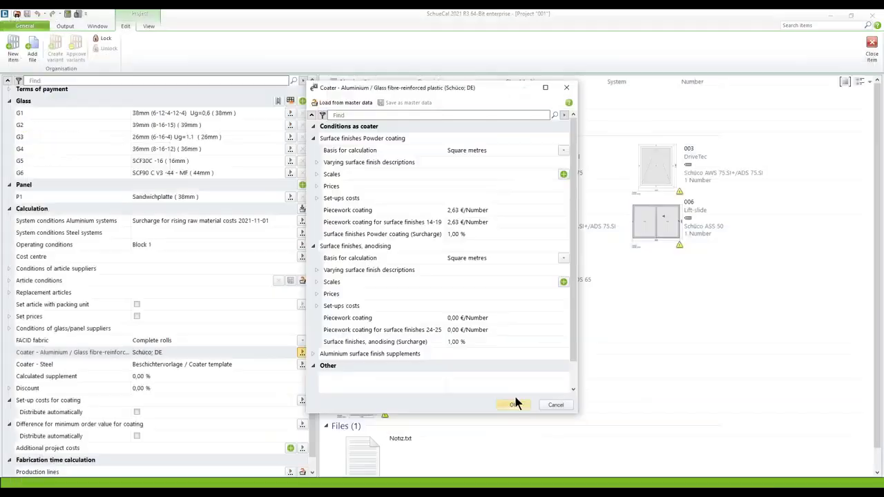
left_click(316, 354)
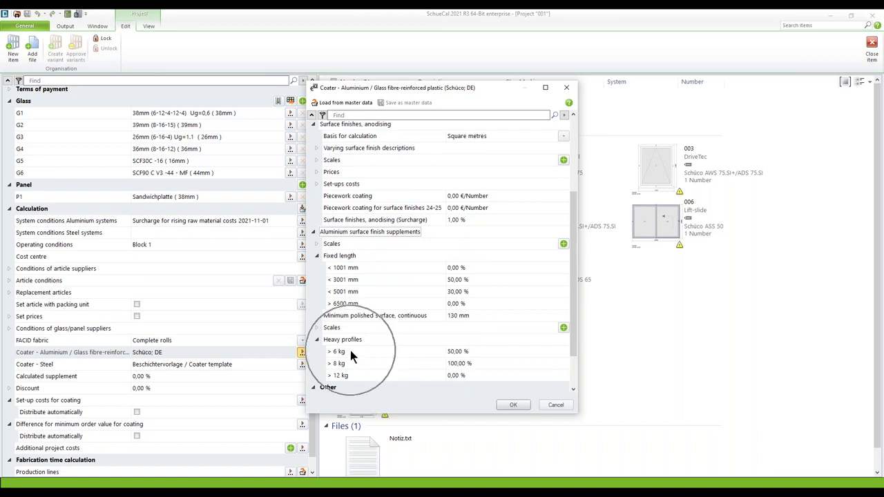
left_click(511, 405)
left_click(511, 406)
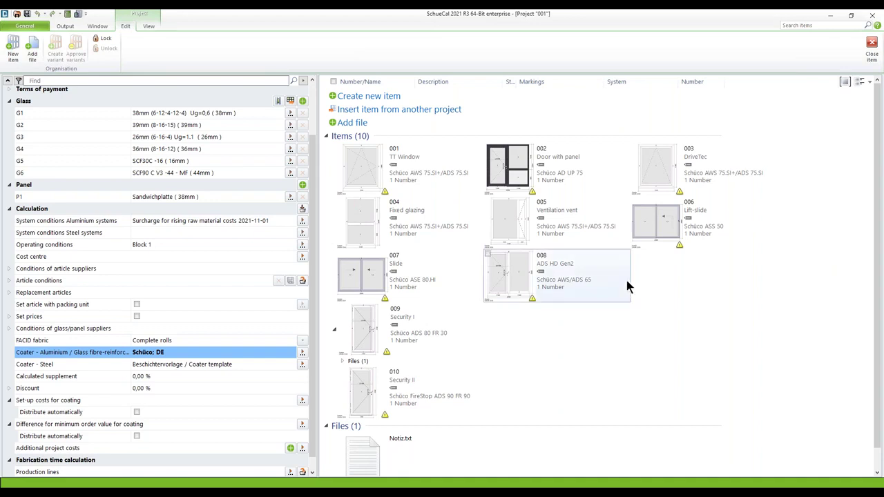
Open item 002 Door with panel for editing.
left_click(512, 166)
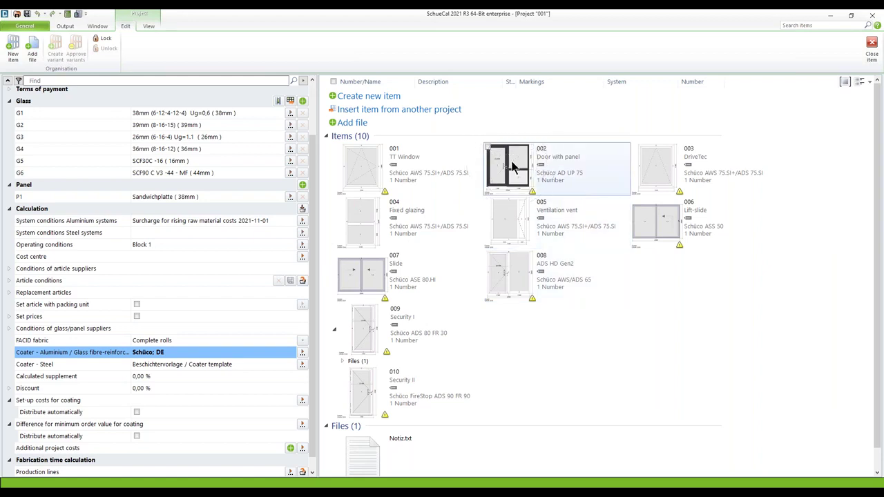
left_click(513, 166)
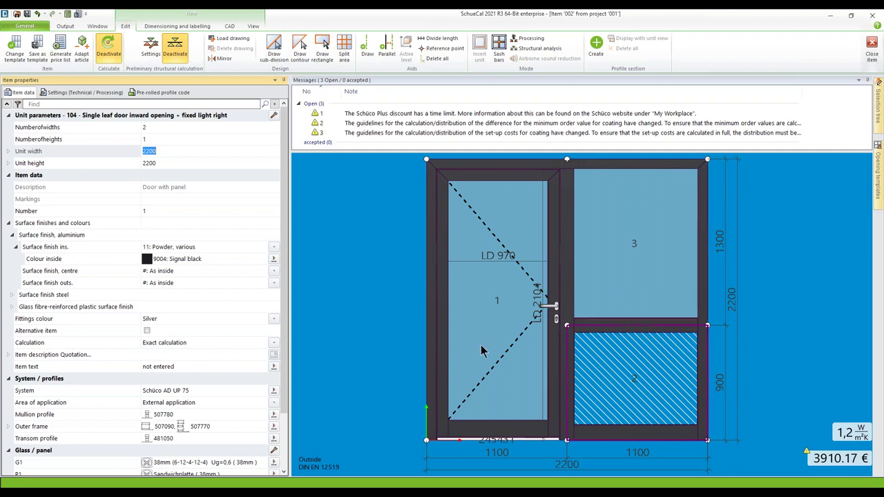
Open the settings of panel P1 (Sandwichplatte) and widen the dialog.
scroll(286, 276, "down", 2)
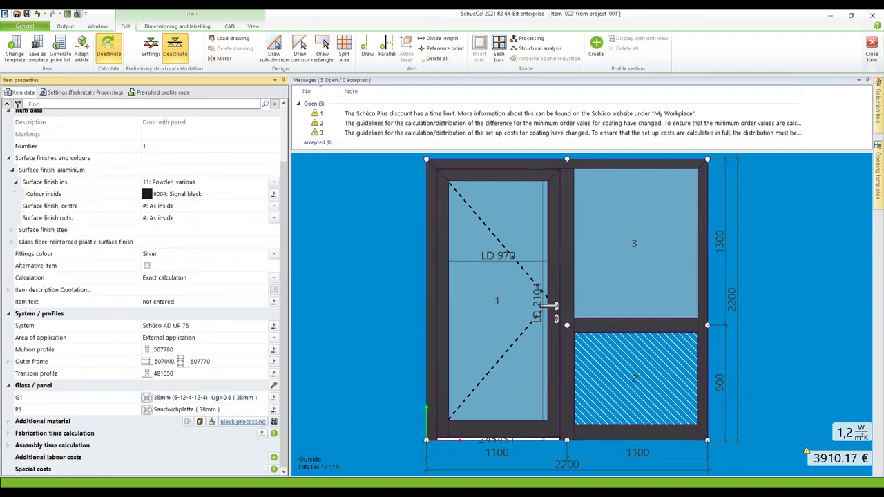
left_click(273, 410)
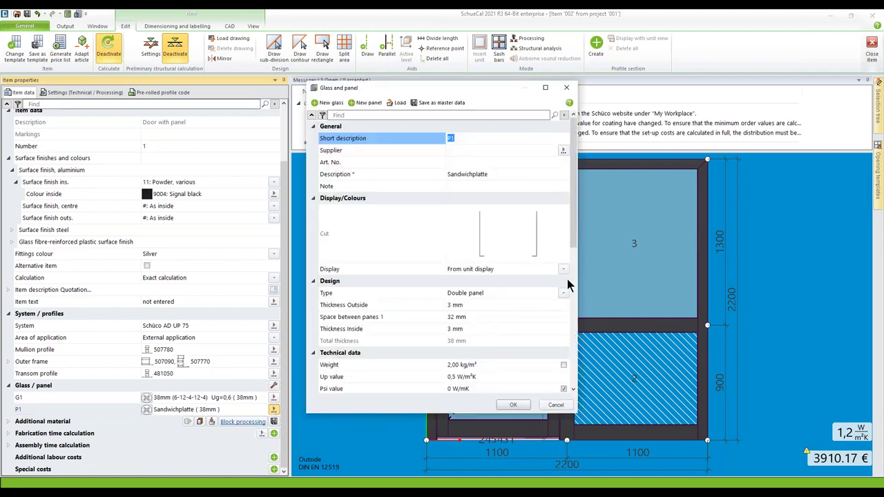
left_click_drag(577, 269, 778, 269)
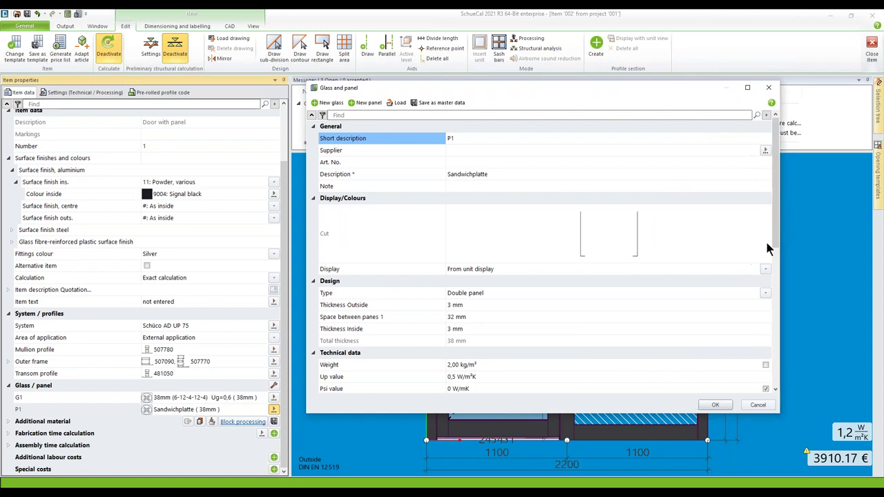
Set the panel's display to the defined option with its own colours per drawing type.
left_click(404, 270)
left_click(354, 268)
left_click(765, 269)
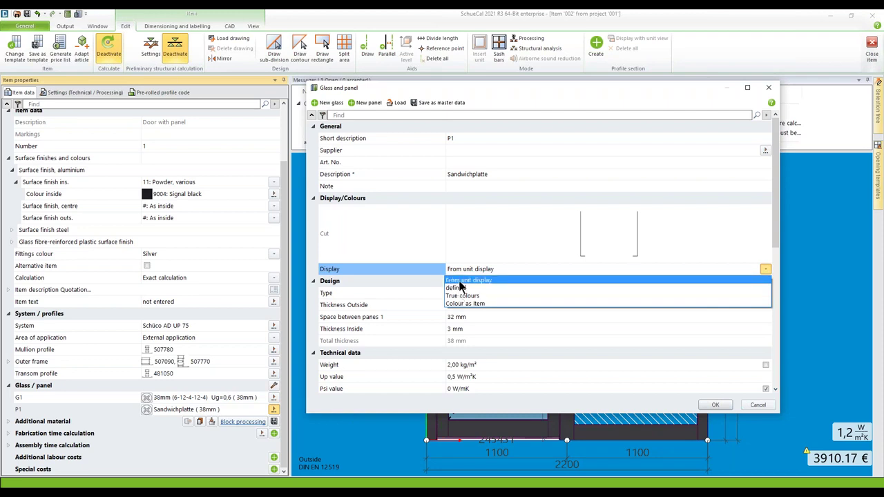
left_click(459, 291)
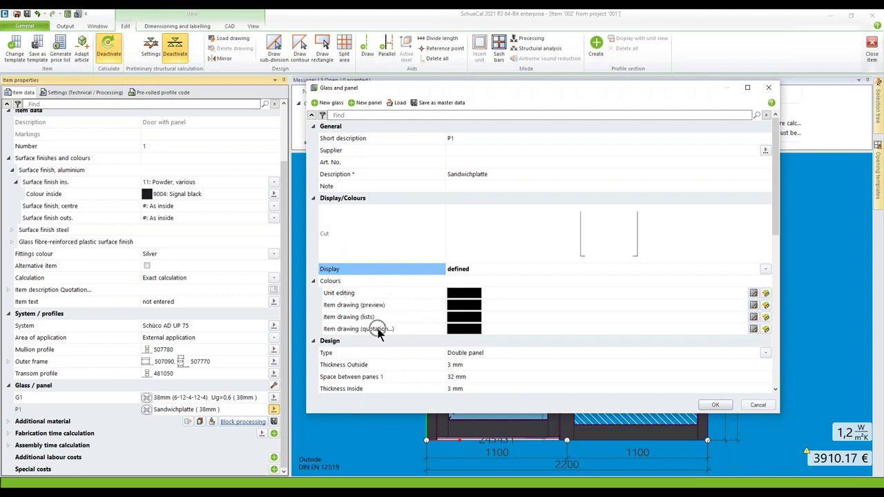
Set panel P1's display to Colour as item and accept the panel settings.
left_click(765, 269)
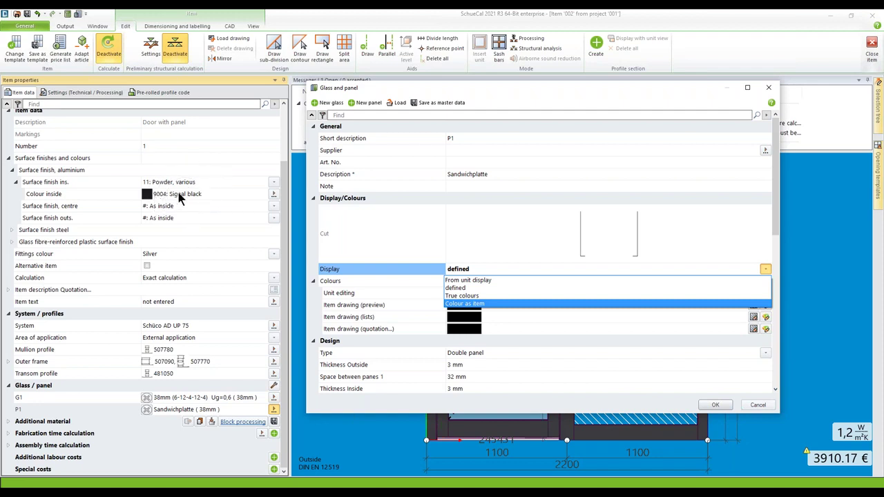
left_click(468, 304)
left_click(716, 406)
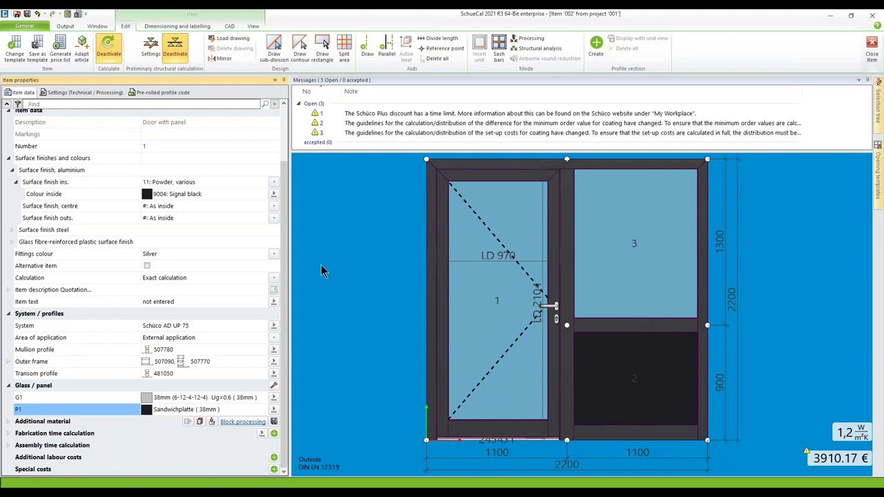
Expand the item description for the quotation, widen the item properties area and examine the automatically calculated long text.
left_click(8, 290)
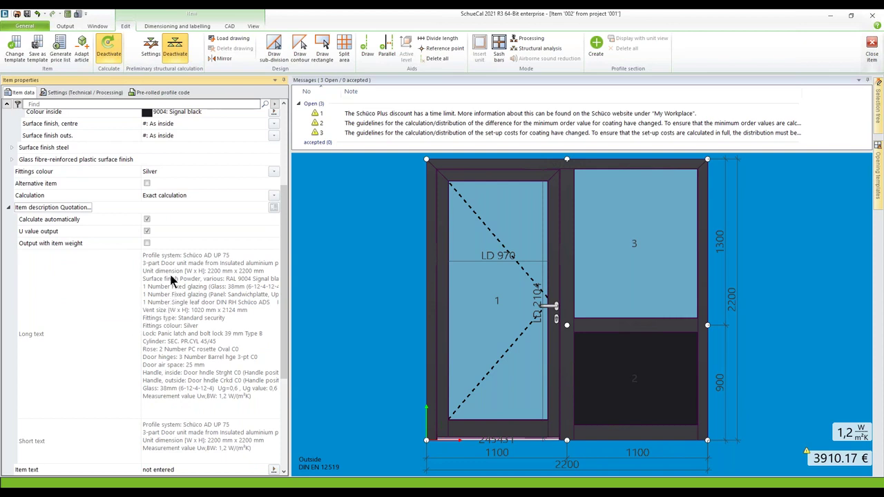
left_click_drag(290, 282, 326, 282)
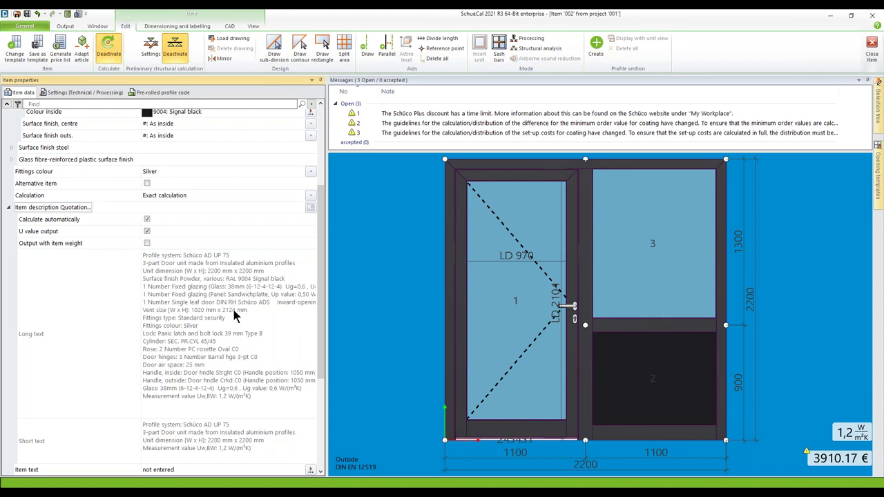
left_click(87, 223)
left_click(153, 235)
left_click(180, 361)
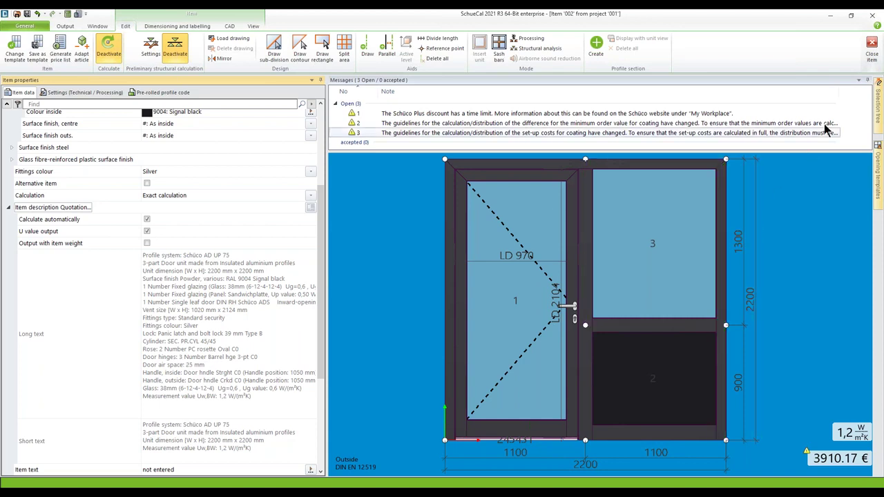
Close item 002 and create a new item numbered 011 with the description AOC facade.
left_click(872, 46)
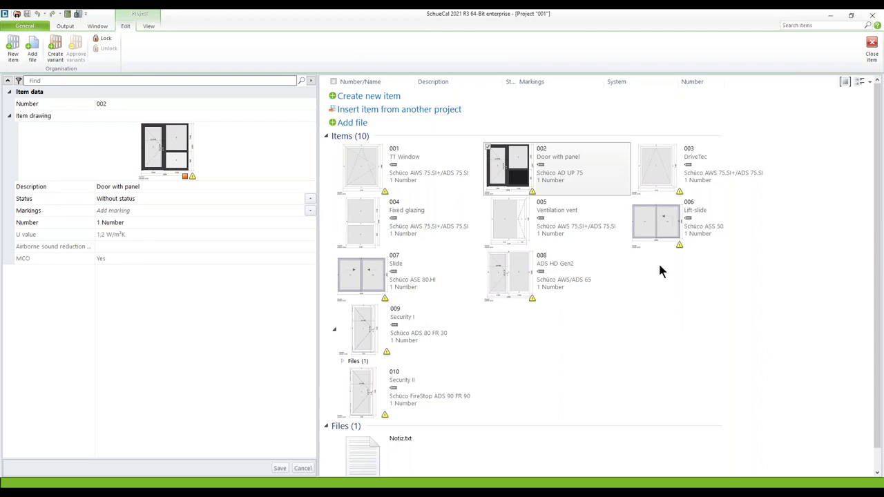
left_click(381, 97)
type("011")
key("Tab")
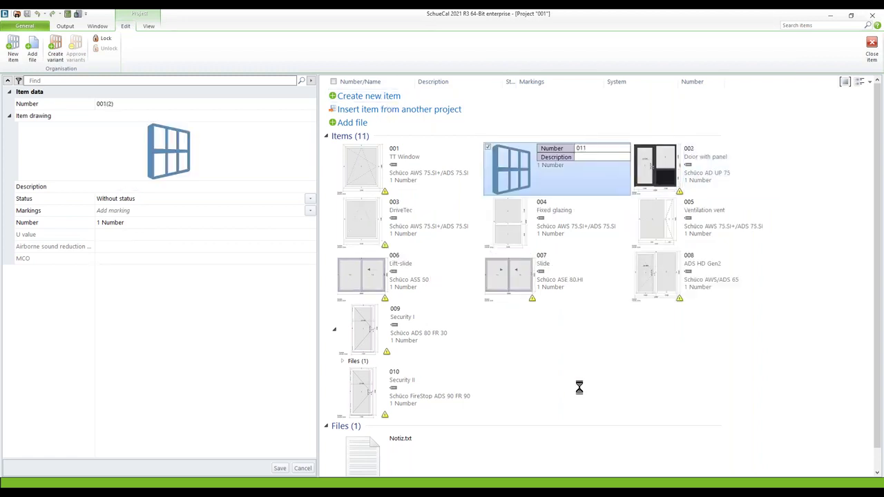
type("AOC facade")
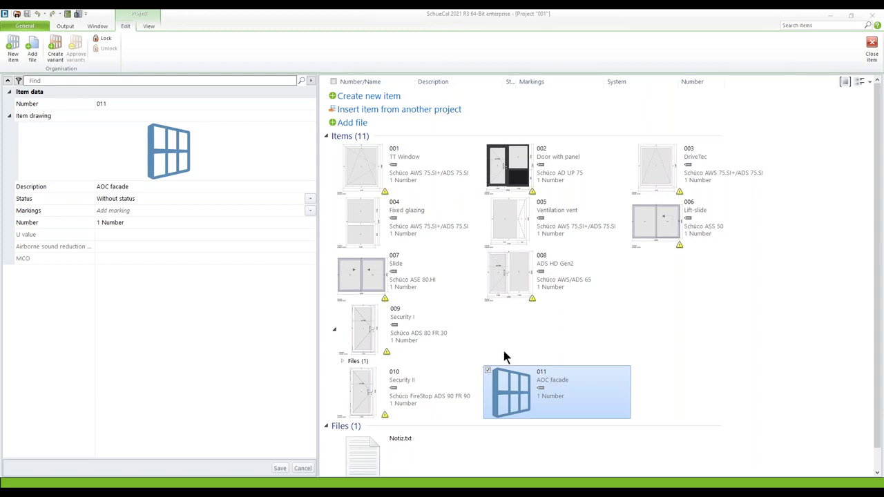
Open item 011 and select the Modular façade template from the Mullion/transom group of the façade system templates.
double_click(509, 395)
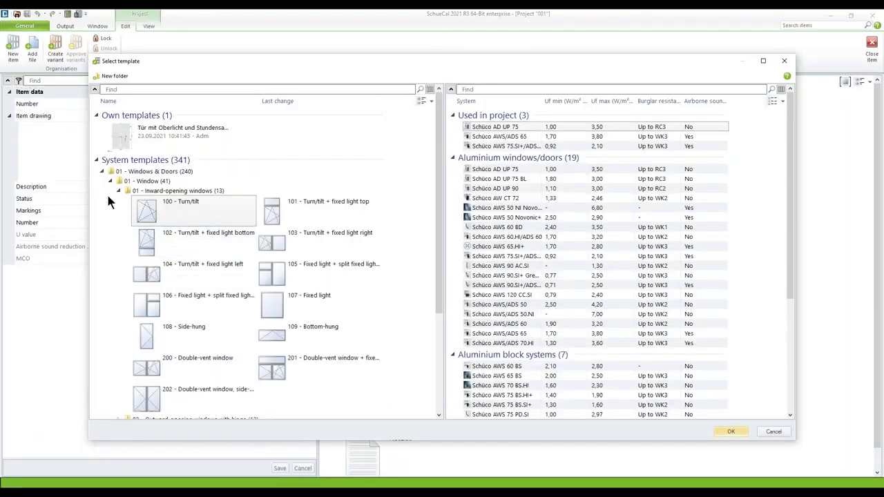
left_click(102, 172)
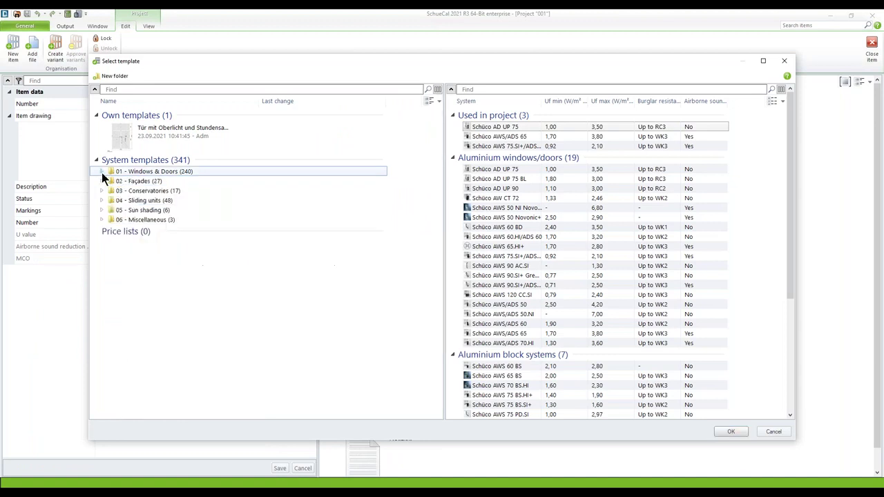
left_click(102, 182)
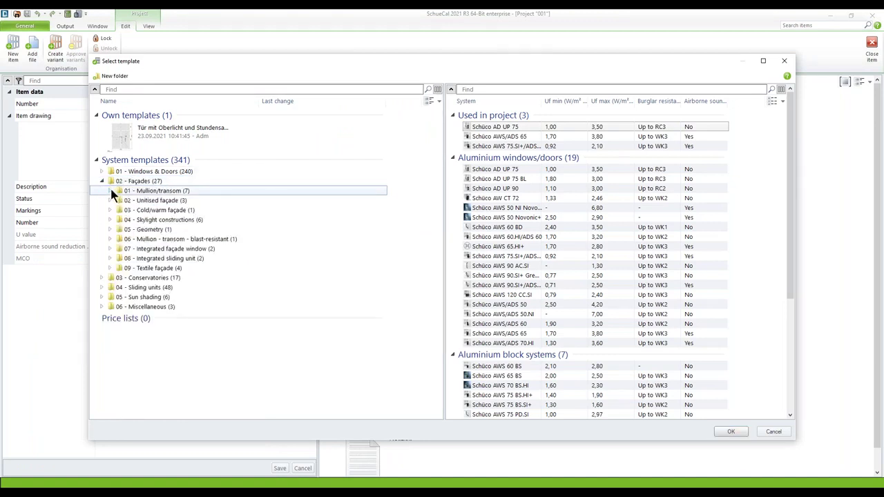
left_click(110, 191)
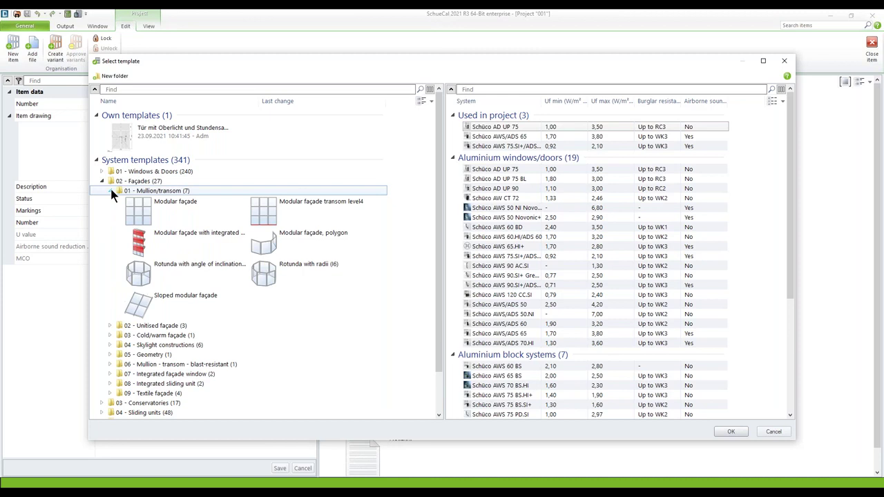
left_click(142, 209)
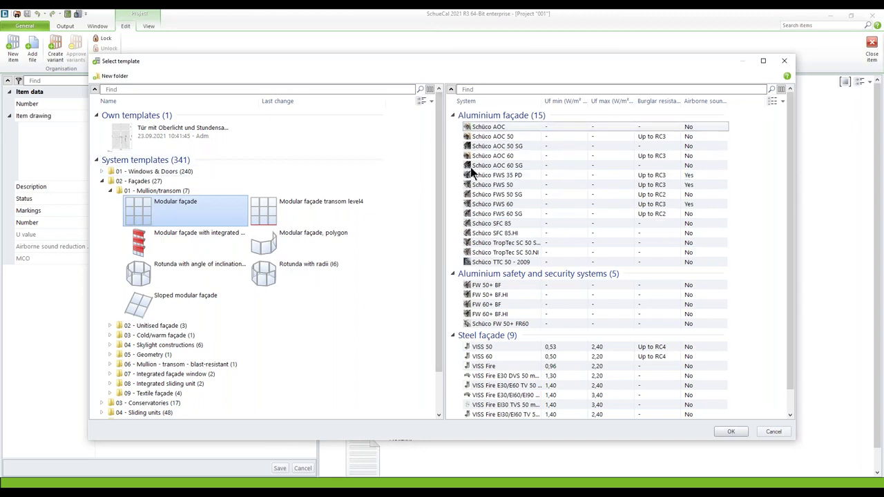
Choose the Schüco AOC system for the modular façade and confirm the template selection.
left_click(498, 127)
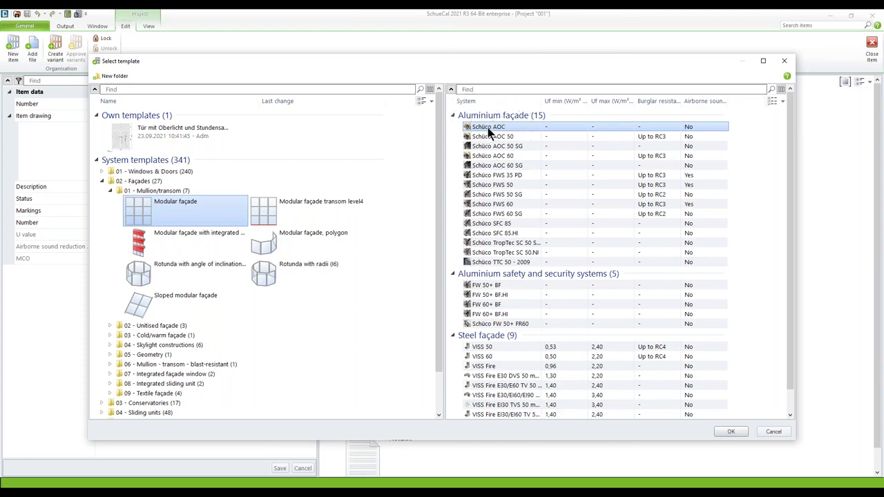
mouse_move(488, 136)
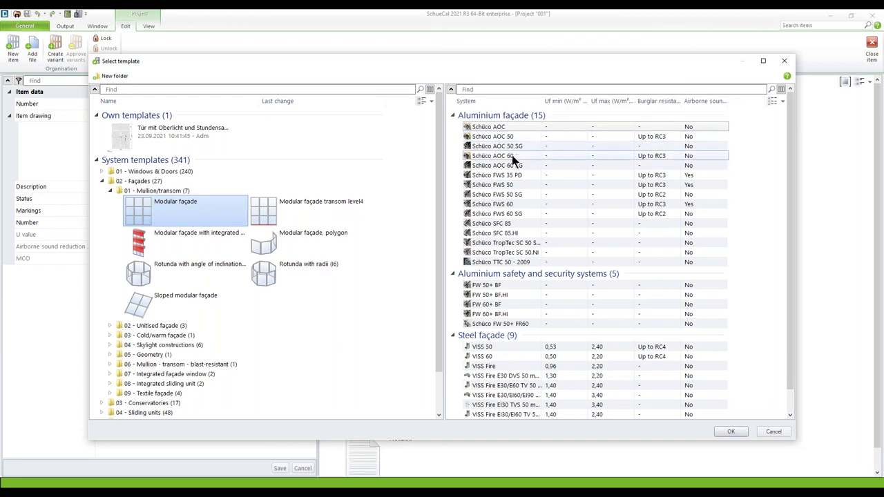
mouse_move(513, 156)
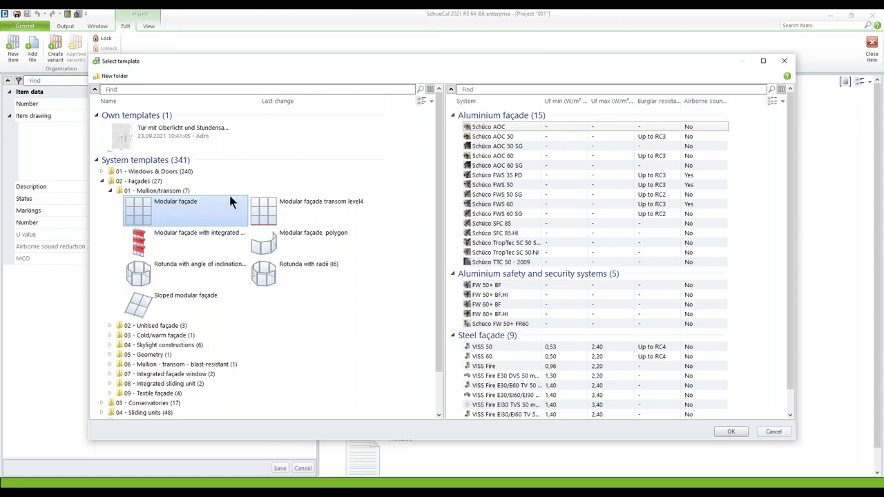
left_click(492, 127)
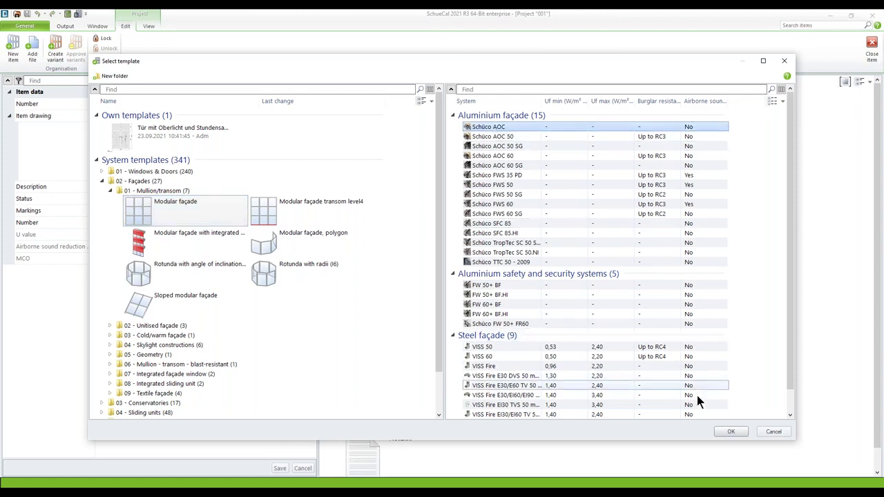
left_click(718, 427)
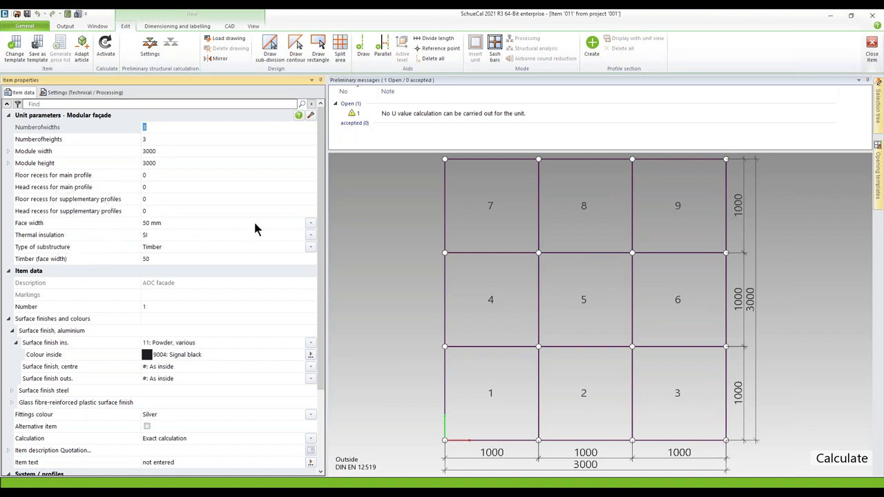
Select a face width of 50 mm for the façade and set its thermal insulation to Standard.
left_click(310, 224)
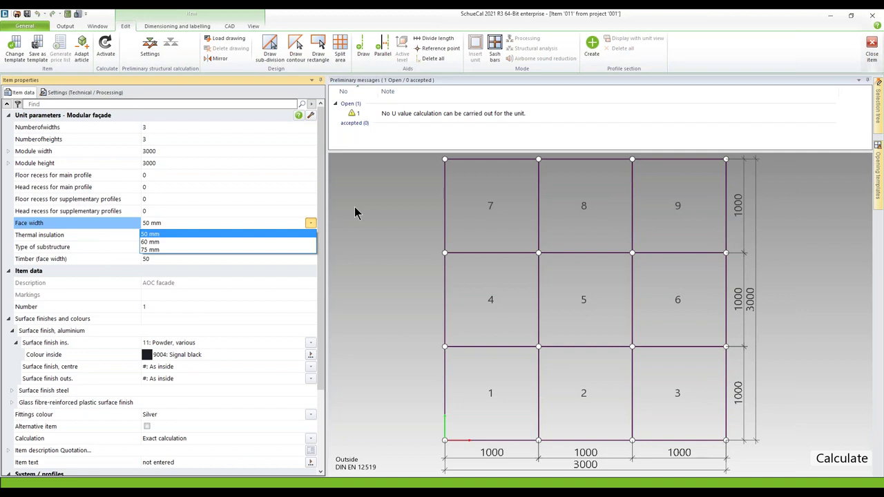
left_click(174, 234)
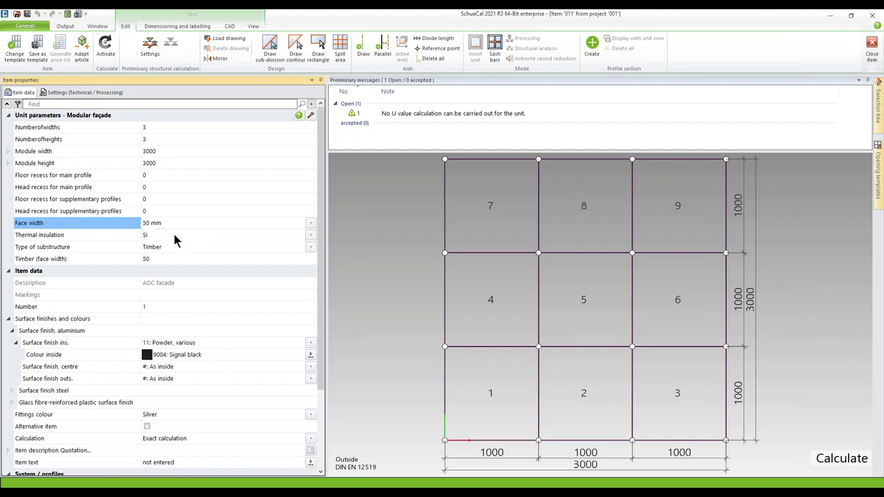
left_click(60, 236)
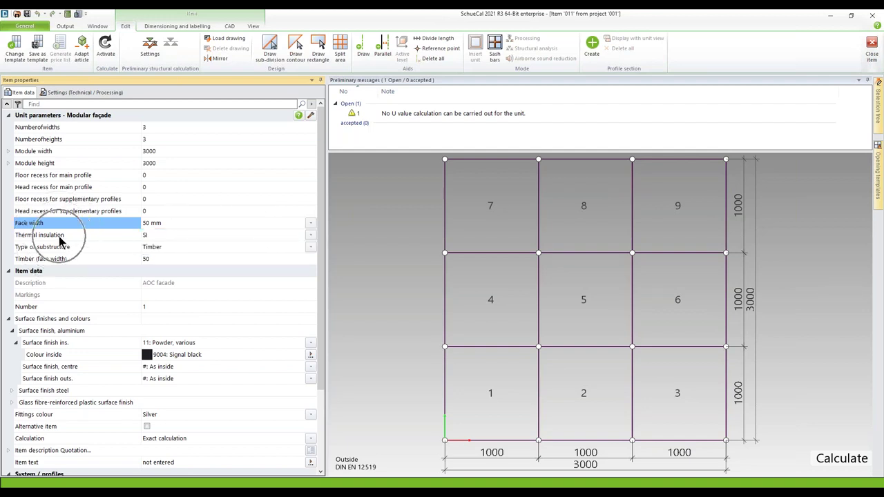
left_click(310, 236)
left_click(311, 237)
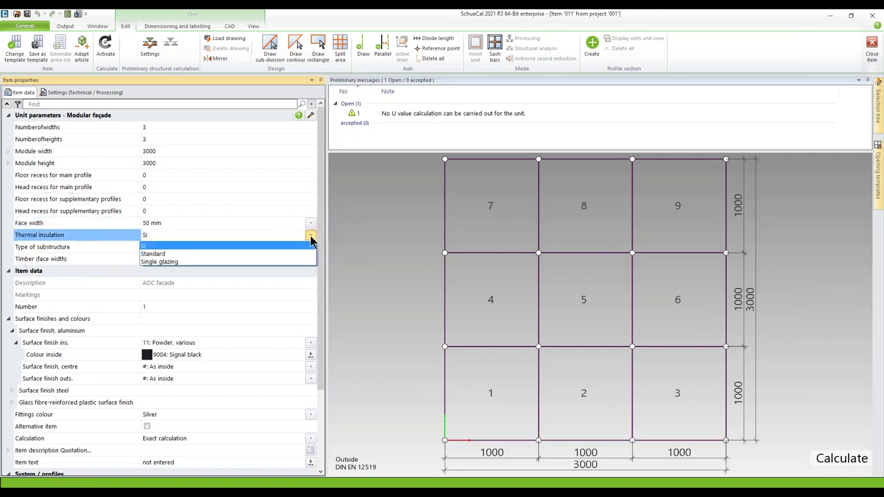
left_click(163, 254)
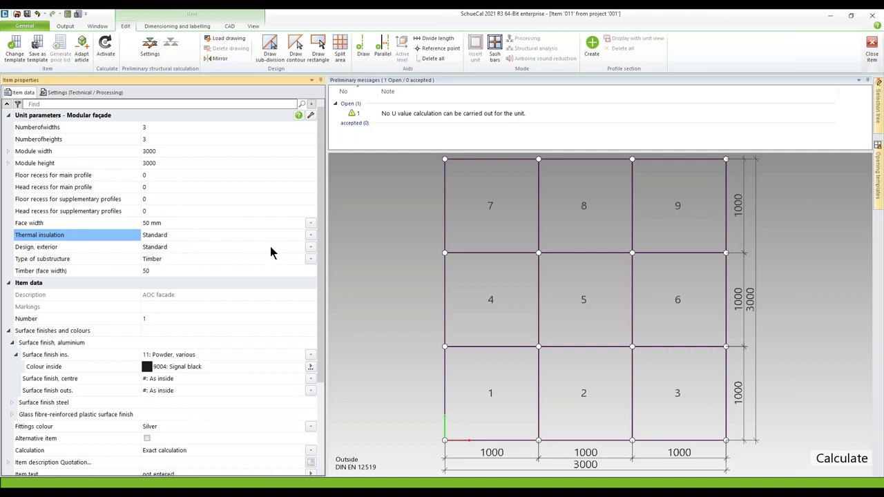
Select the Standard exterior design and set the type of substructure to Steel support.
left_click(310, 246)
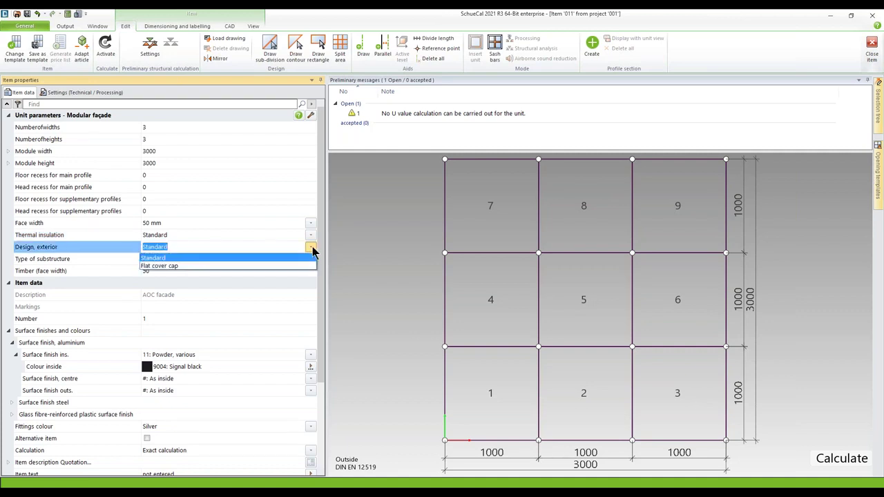
left_click(215, 259)
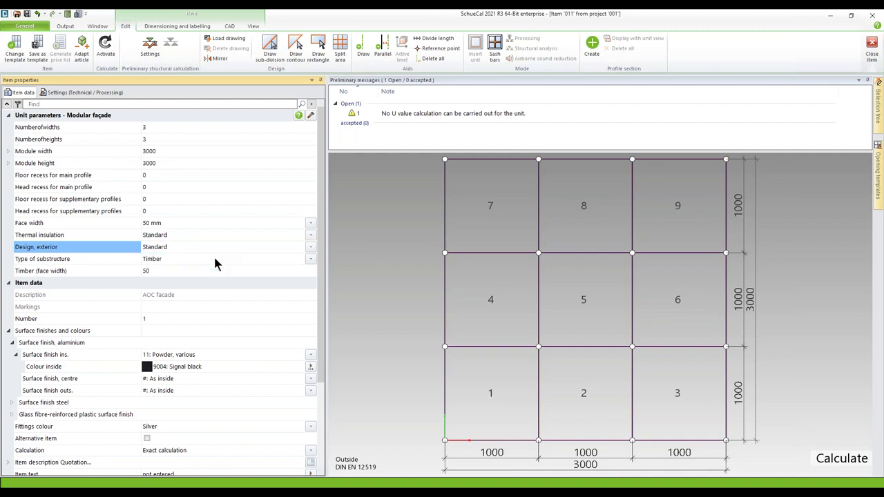
left_click(166, 266)
left_click(309, 261)
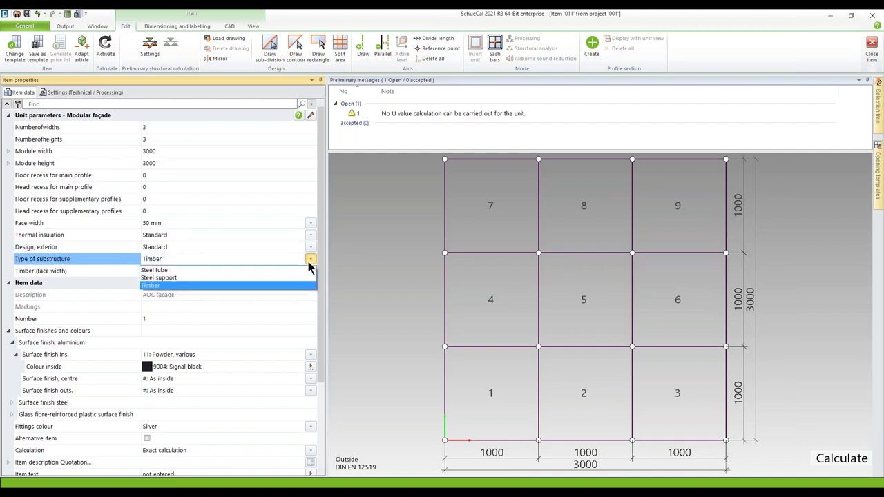
left_click(196, 278)
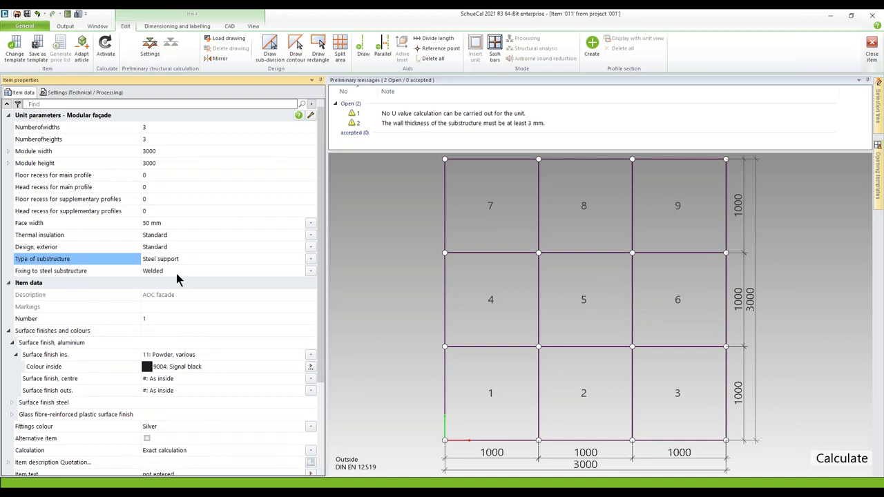
Select Welded as the fixing to the steel substructure.
left_click(311, 271)
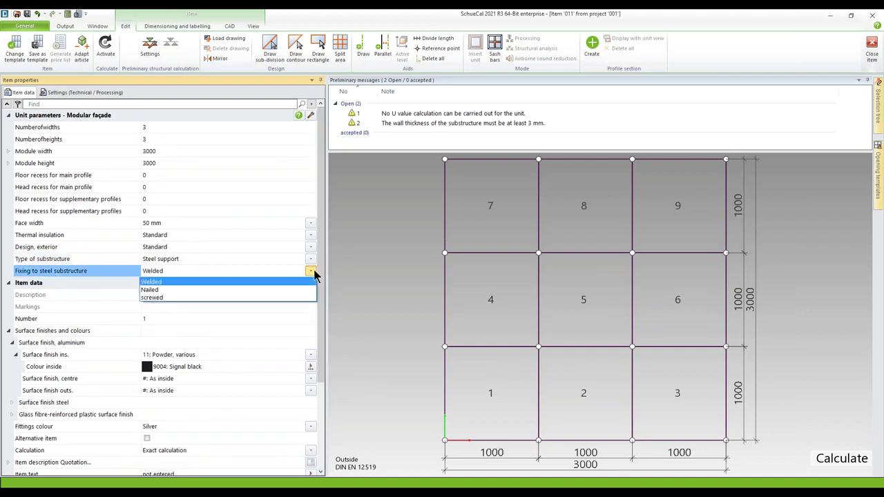
left_click(180, 284)
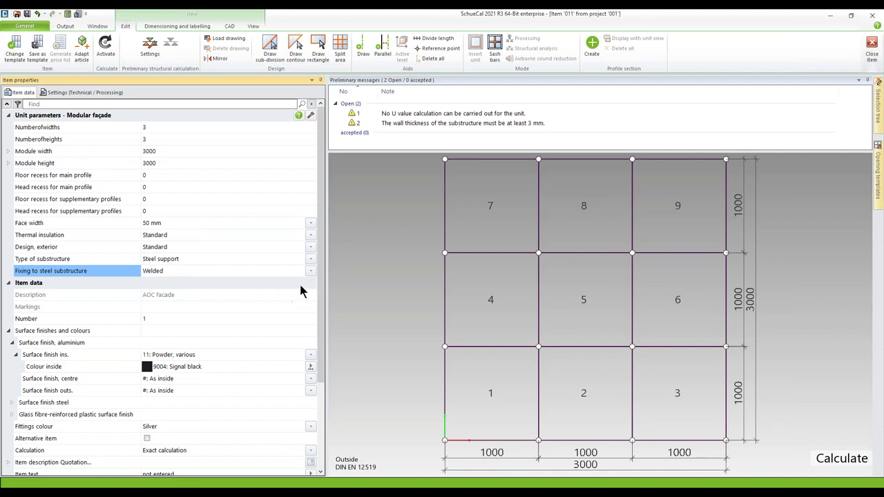
left_click_drag(320, 278, 321, 375)
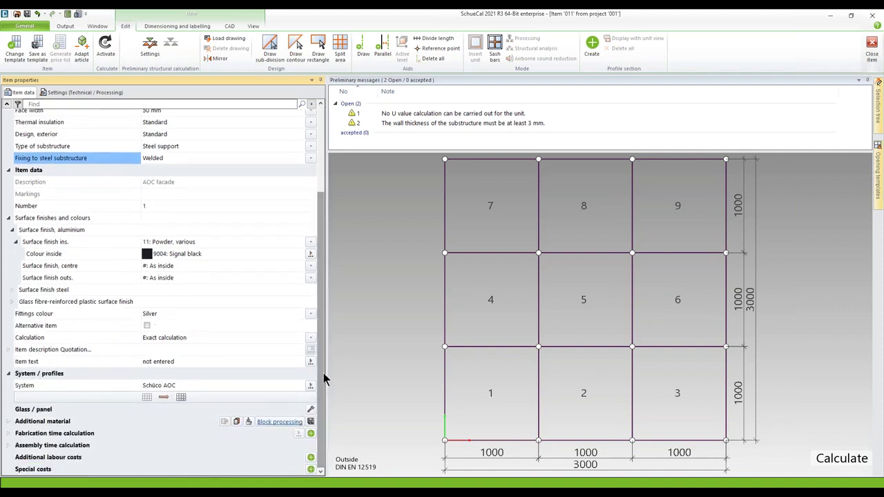
Assign the default Schüco AOC mullion, transom, cover cap and pressure plate profiles to the façade and review the assigned articles.
left_click(161, 396)
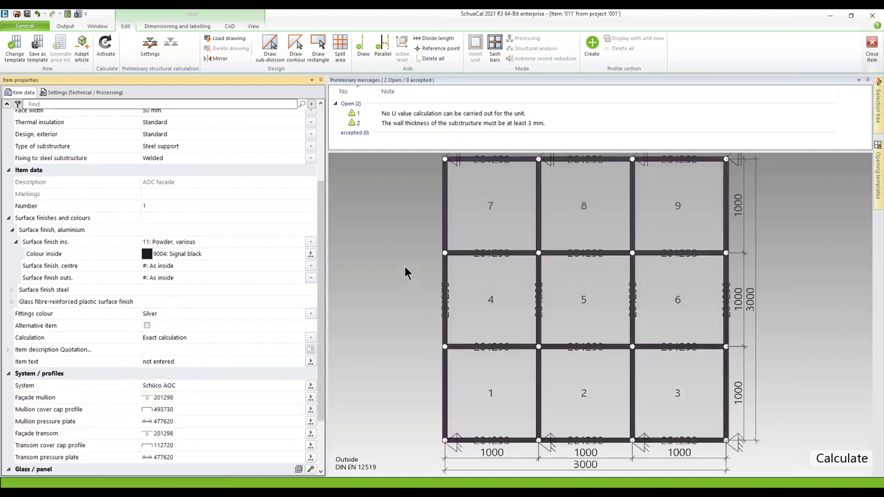
scroll(322, 258, "down", 2)
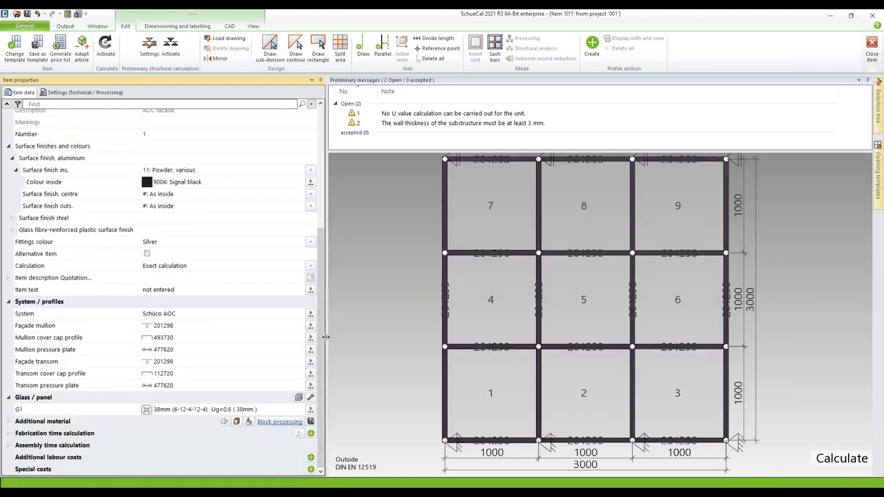
left_click(34, 315)
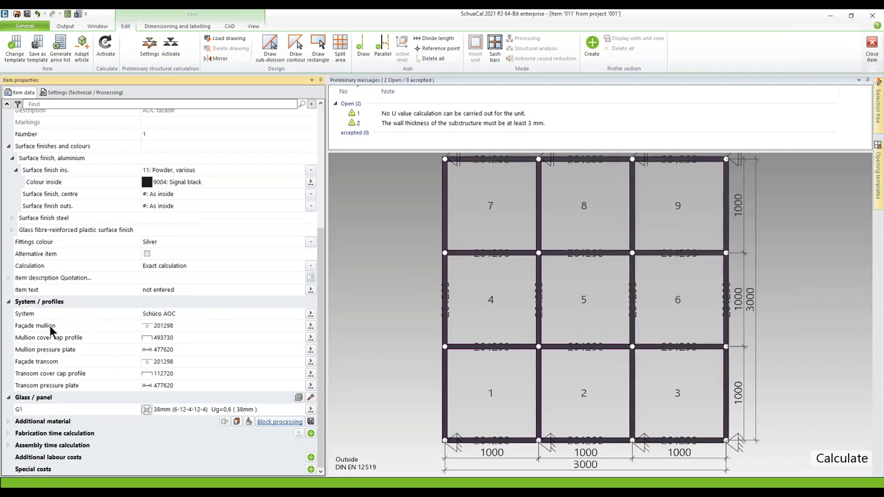
left_click(82, 373)
left_click(76, 387)
Set the façade's thermal insulation to SI.
left_click_drag(319, 360, 319, 230)
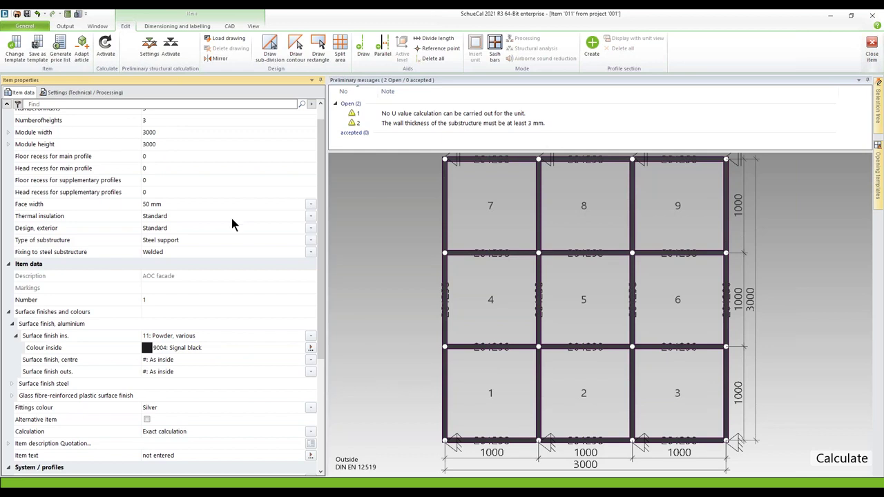
left_click(311, 216)
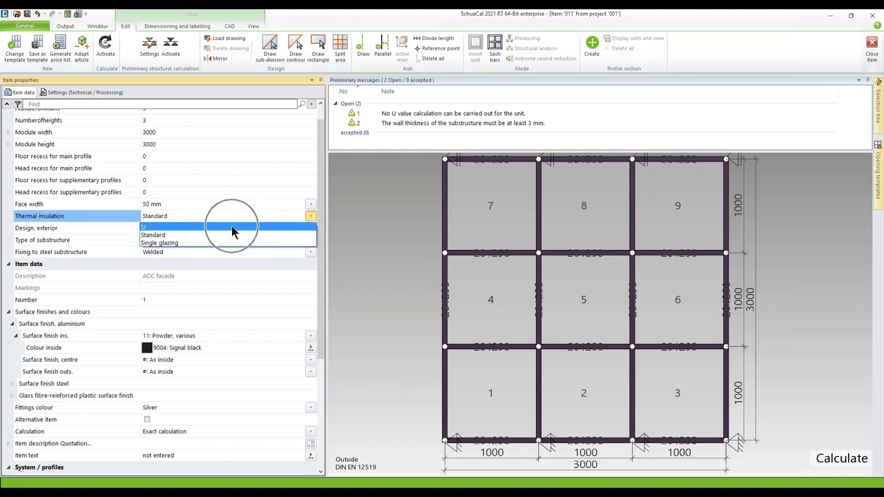
left_click(231, 226)
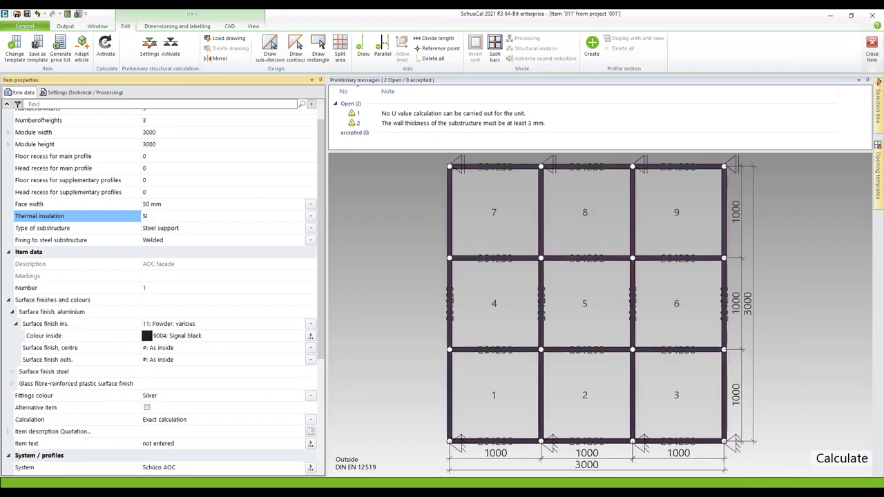
Review the isolator profiles available for the façade and keep article 266971.
left_click_drag(322, 305, 315, 423)
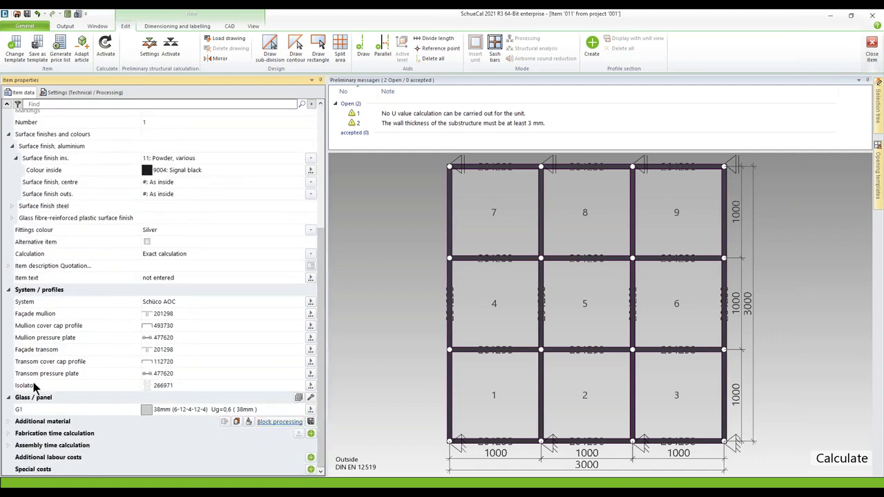
key("ctrl")
key("ctrl")
key("ctrl")
left_click(310, 385)
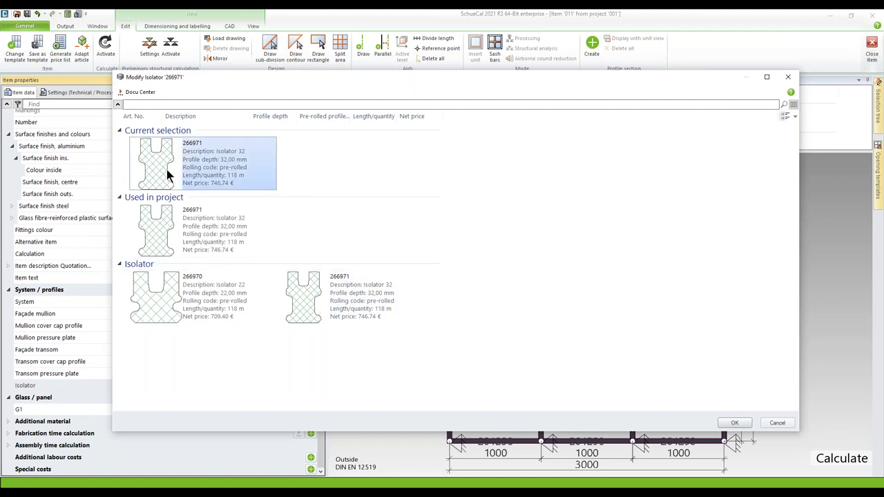
mouse_move(228, 191)
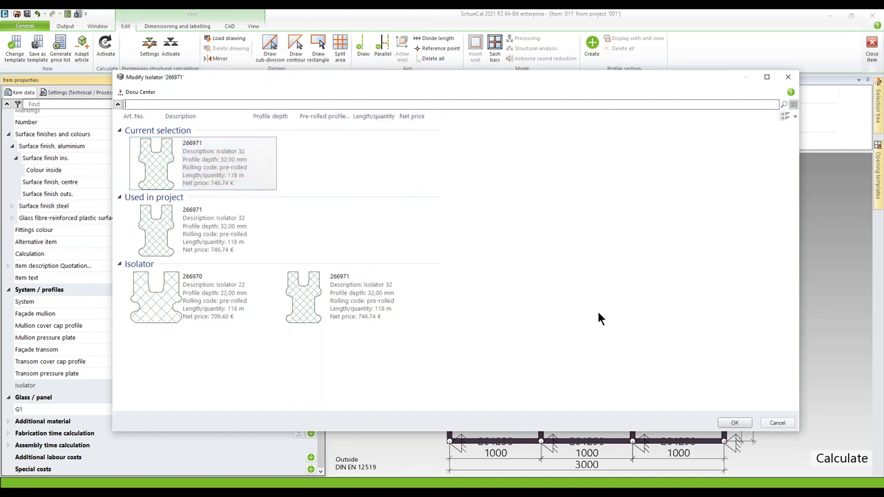
left_click(733, 422)
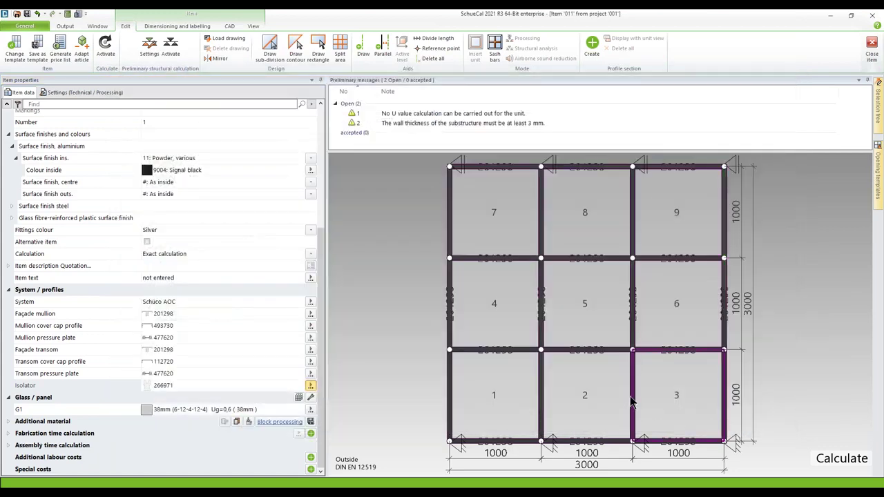
Inspect the enlarged profile section of the façade mullion between fields 4 and 5 and return to the item properties.
left_click(540, 307)
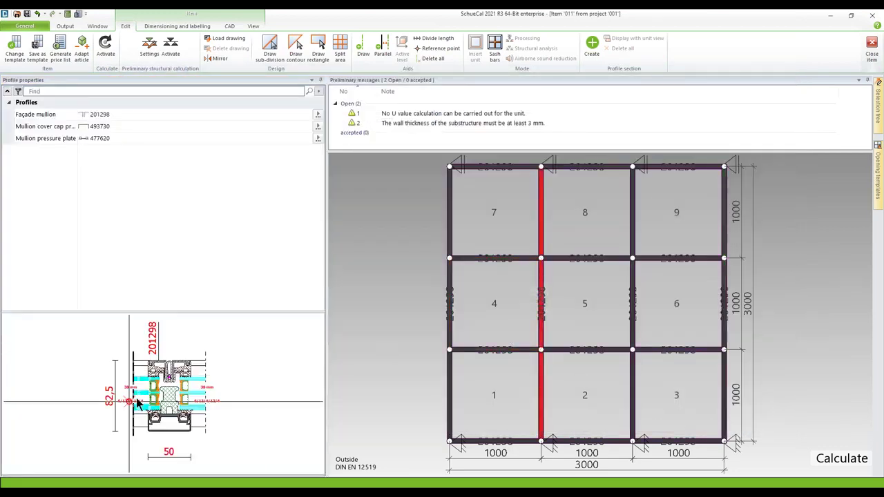
double_click(165, 406)
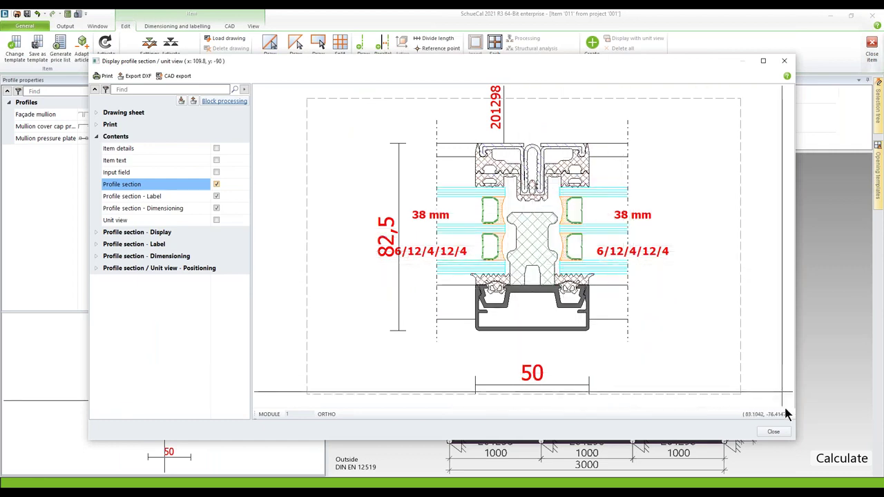
left_click(773, 432)
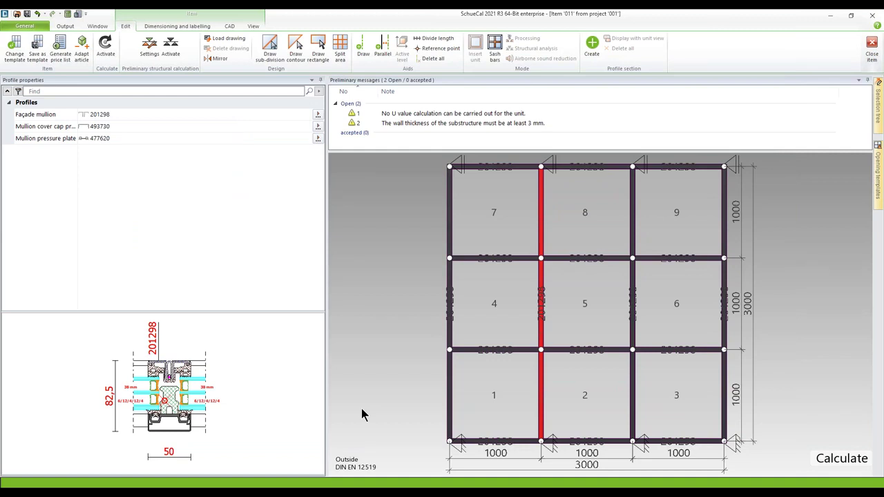
left_click(388, 297)
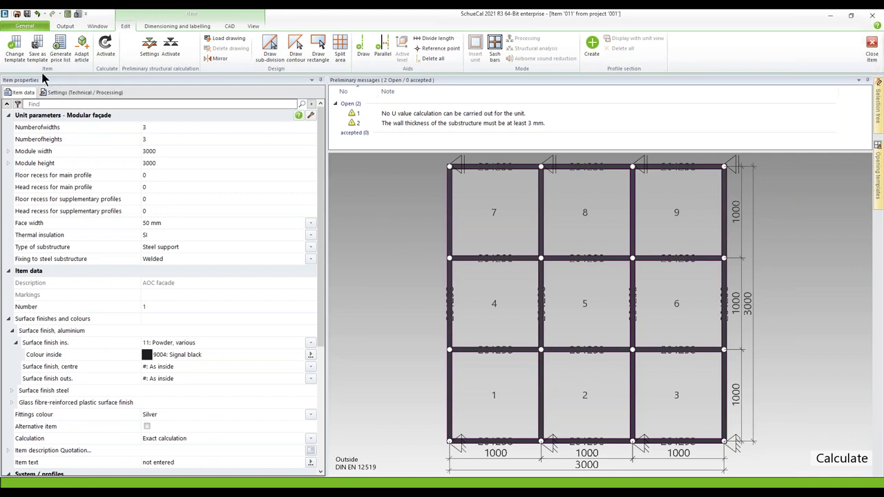
Examine the assembly clip and flex injector options in the façade's Installation technical settings and close item 011.
left_click(58, 94)
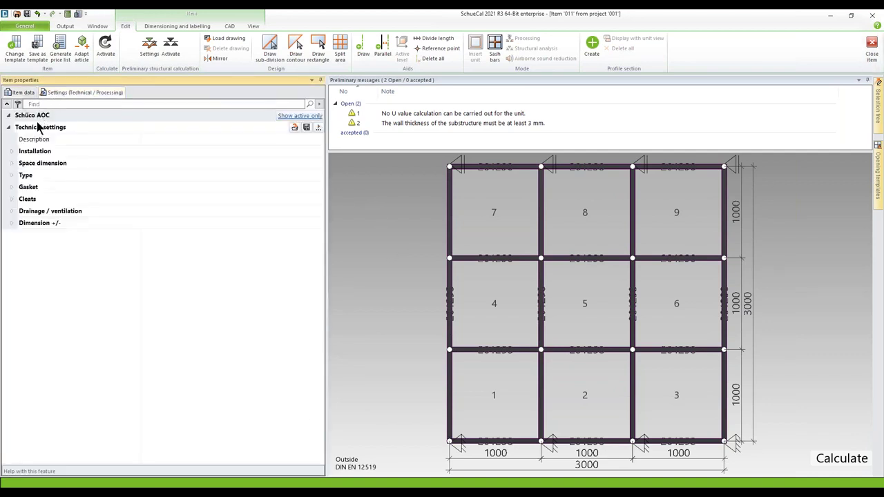
left_click(12, 152)
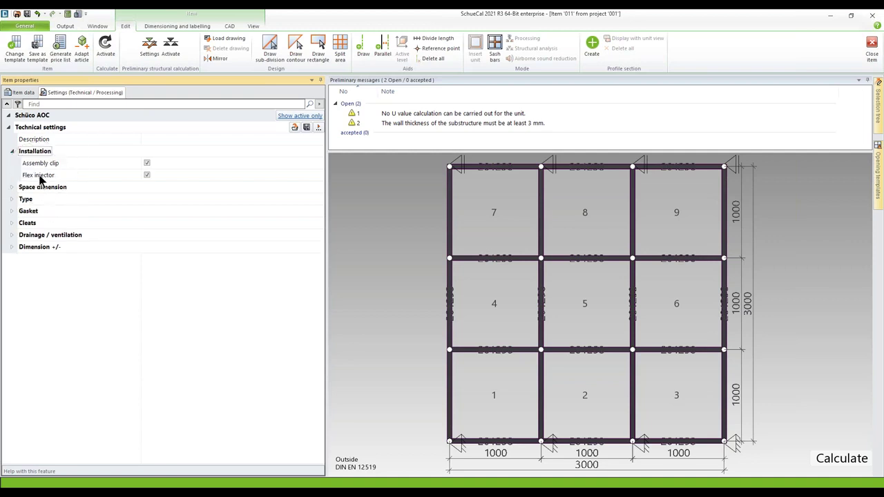
left_click(152, 176)
left_click(874, 45)
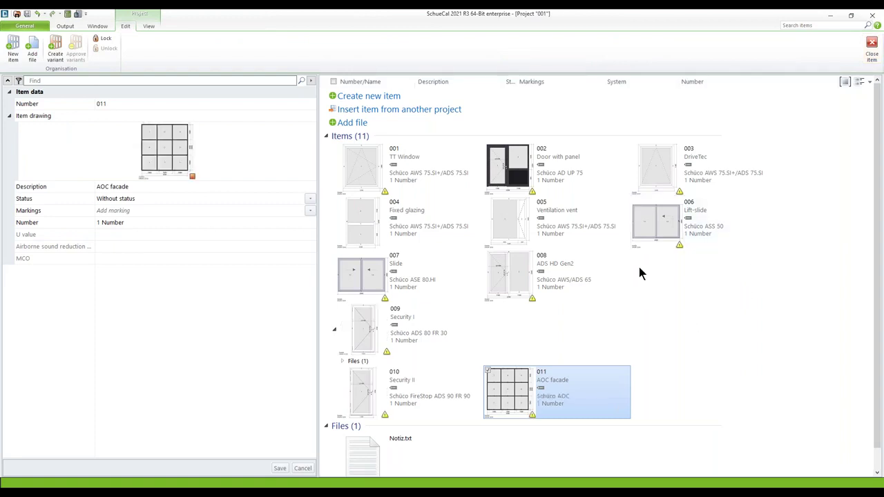
Open item 003 DriveTec and browse the window sill articles available for its bottom outer frame without adding one.
left_click(660, 175)
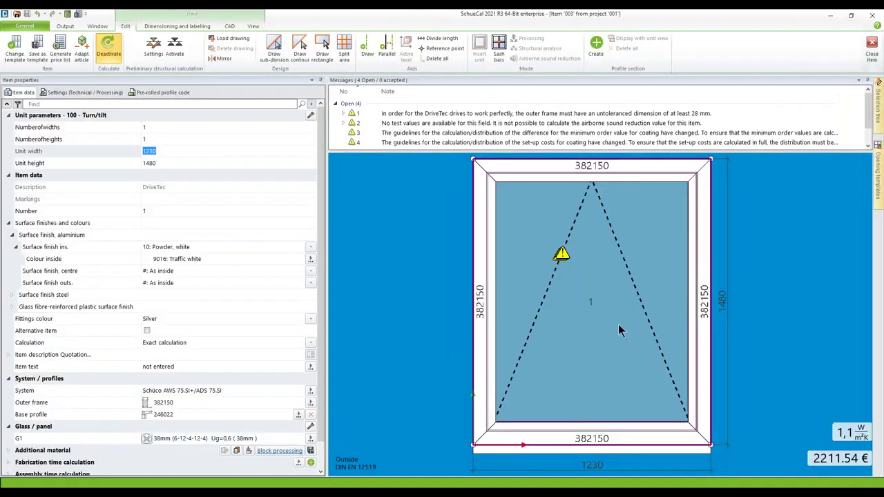
left_click(541, 439)
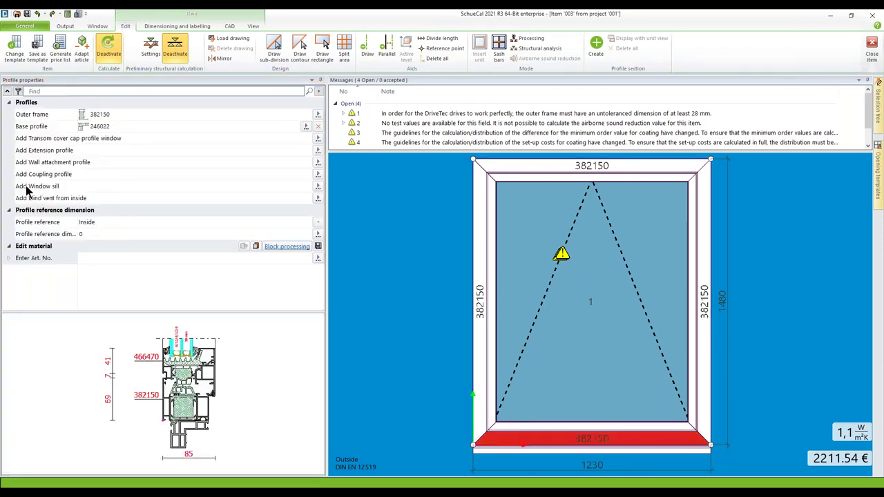
key("ctrl")
key("ctrl")
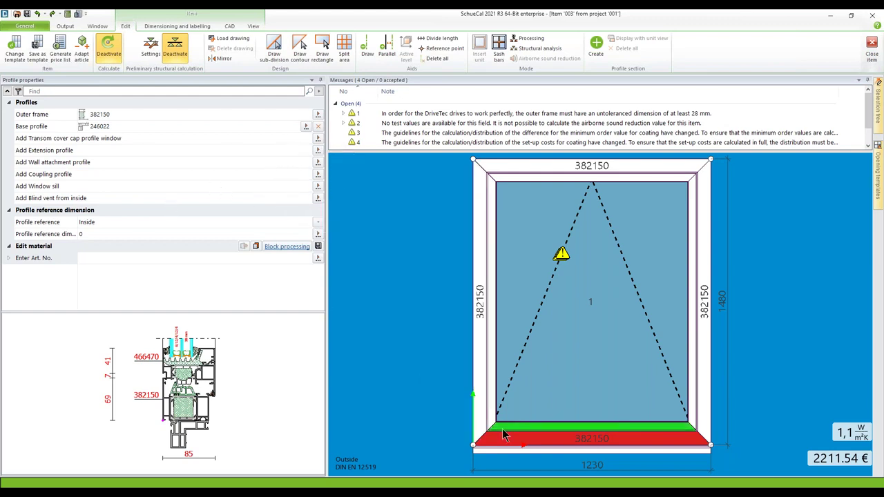
key("ctrl")
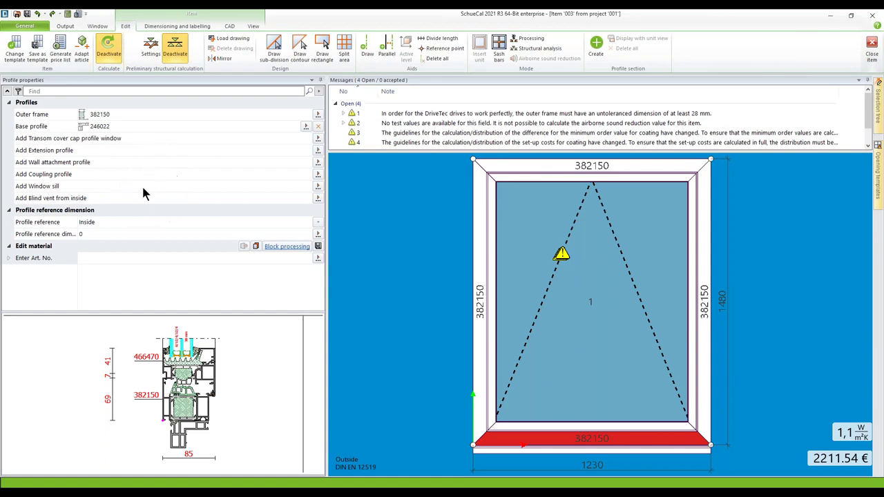
left_click(317, 187)
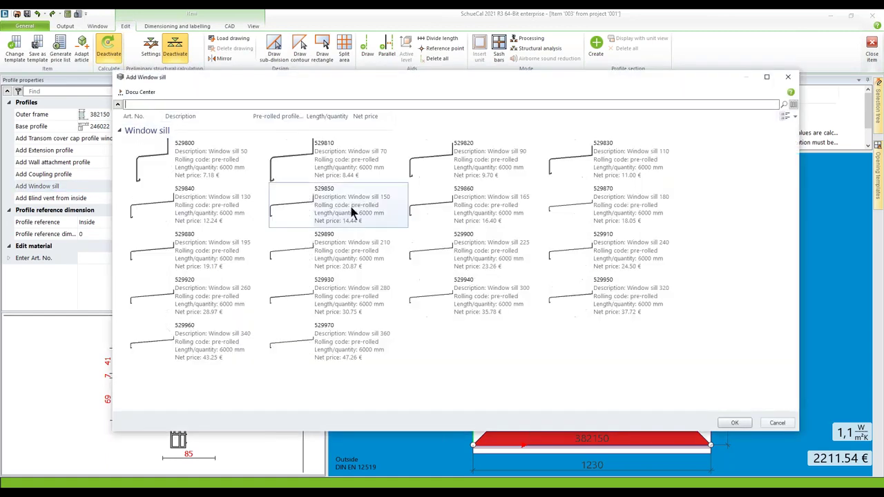
key("ctrl")
key("ctrl")
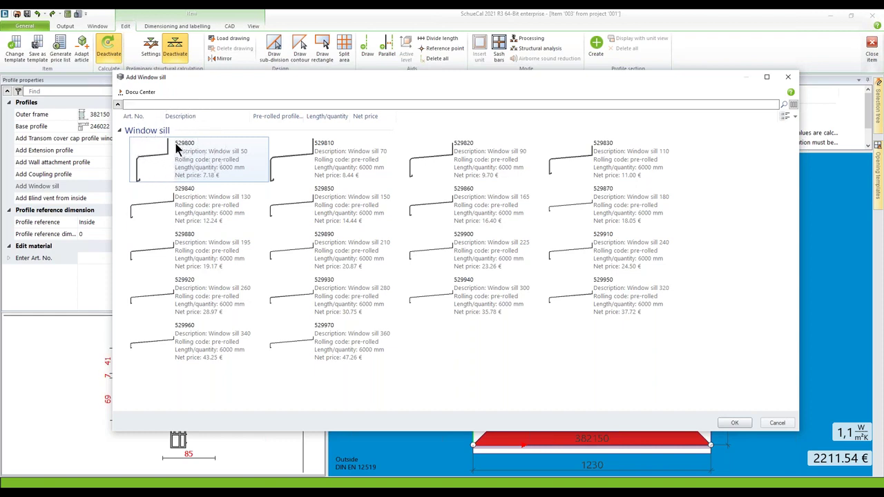
mouse_move(180, 149)
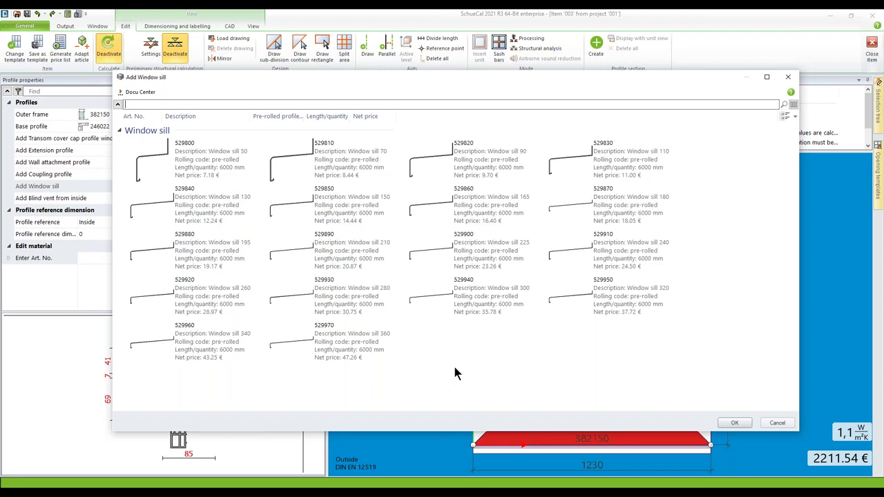
left_click(778, 423)
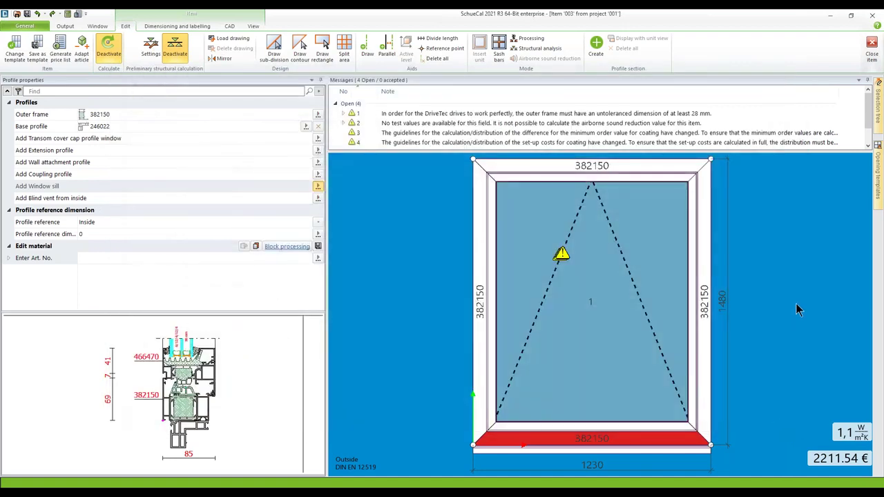
Examine the opening type and the available types of operation for field 1 of the DriveTec window.
left_click(646, 286)
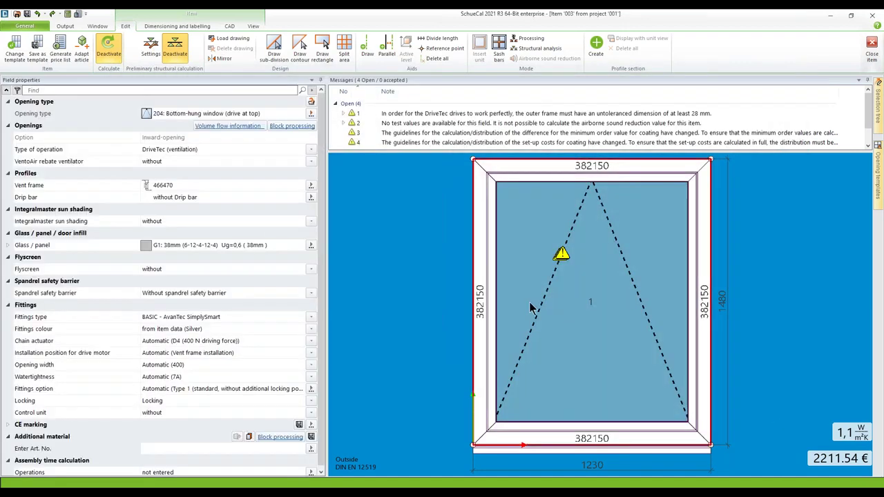
left_click(229, 114)
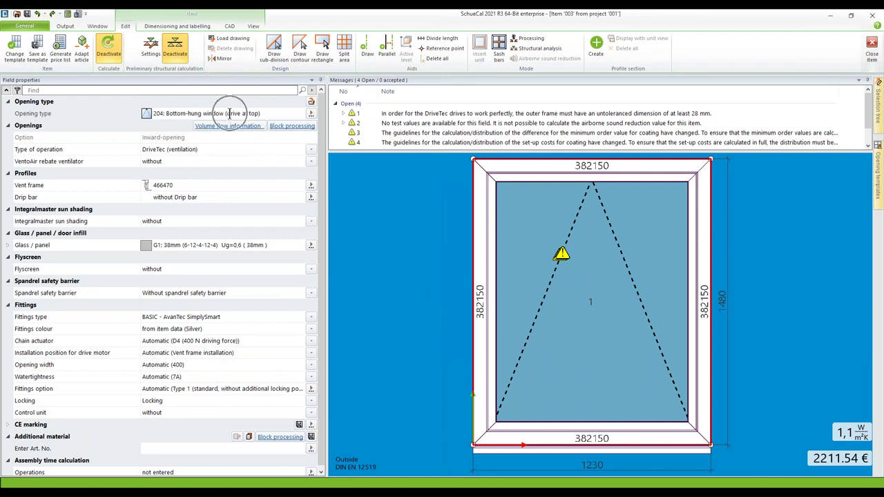
left_click(162, 114)
left_click(176, 153)
left_click(310, 152)
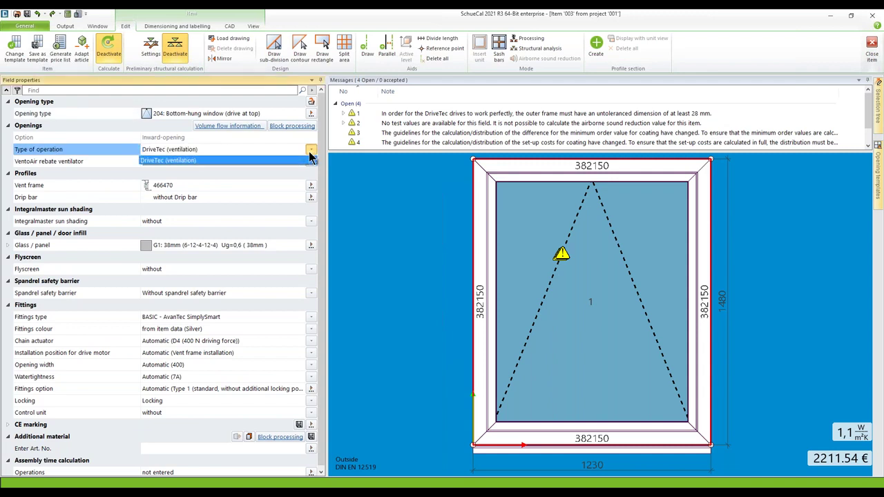
left_click(229, 148)
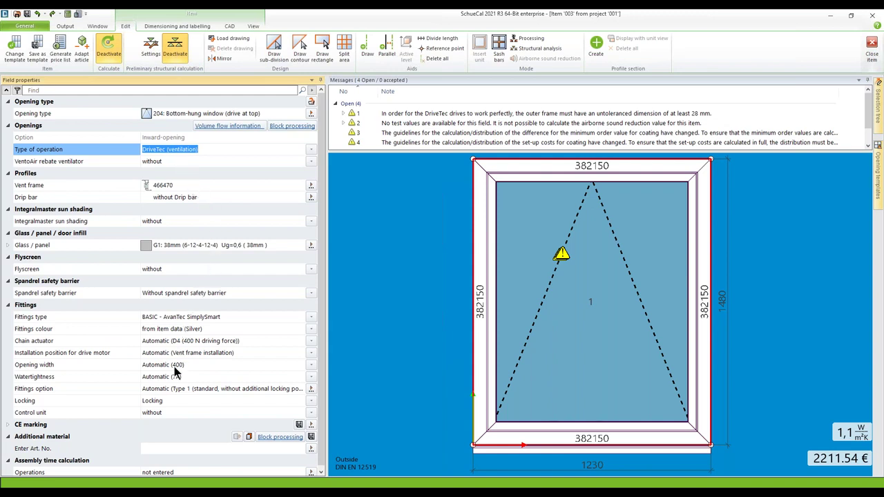
Review the control unit options for the DriveTec window, keep the setting "without" and close item 003.
left_click(165, 413)
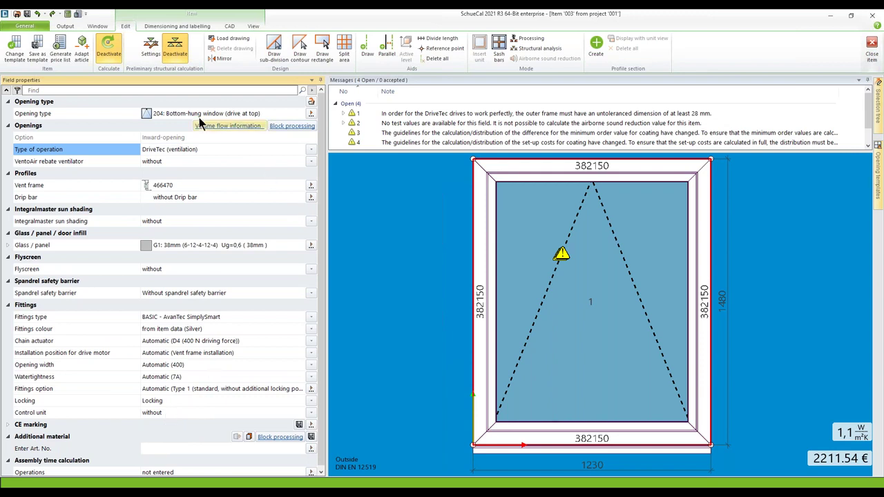
left_click(164, 111)
left_click(86, 411)
left_click(158, 413)
key("ctrl")
key("ctrl")
key("ctrl")
left_click(311, 412)
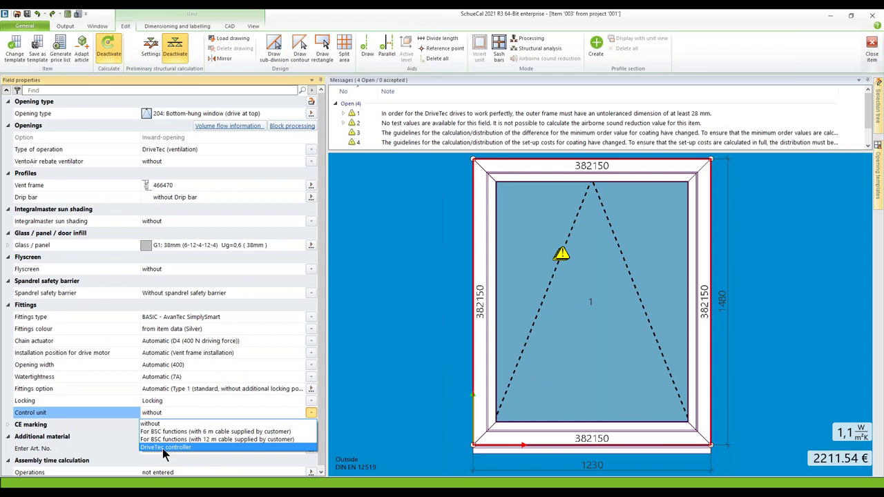
left_click(151, 422)
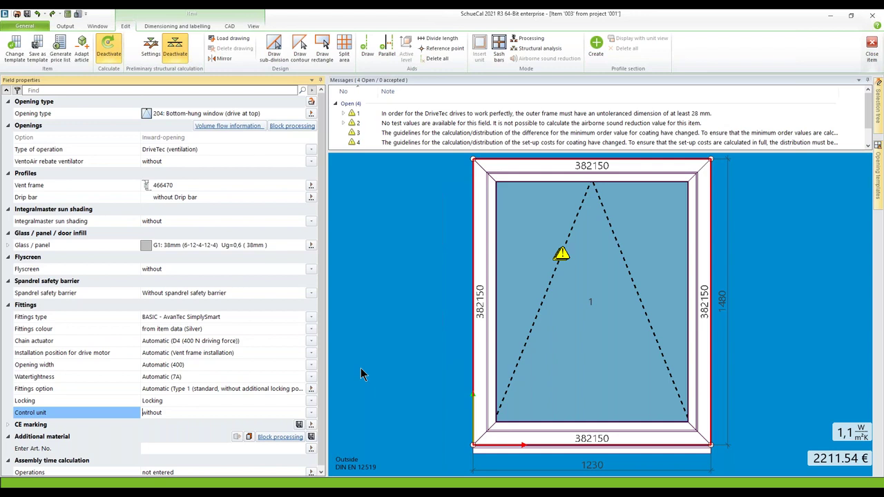
left_click(871, 47)
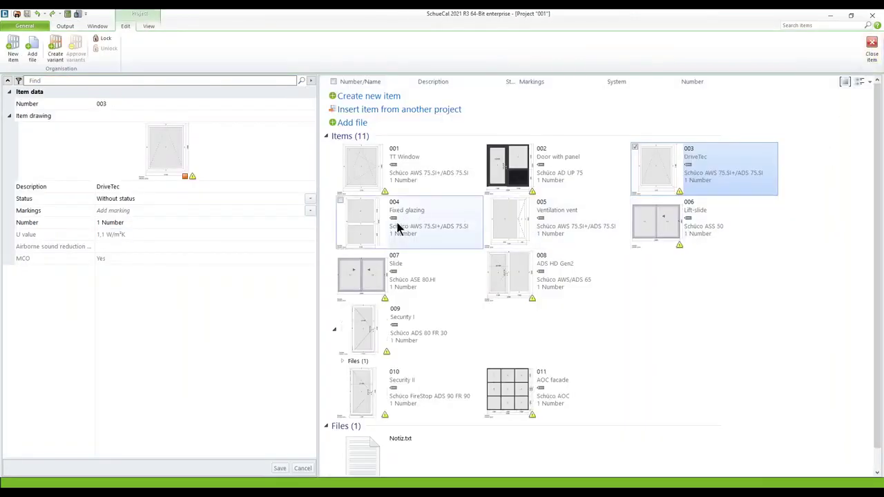
Open item 004 Fixed glazing and set the transom drainage in the technical settings to "Drainage component".
left_click(397, 228)
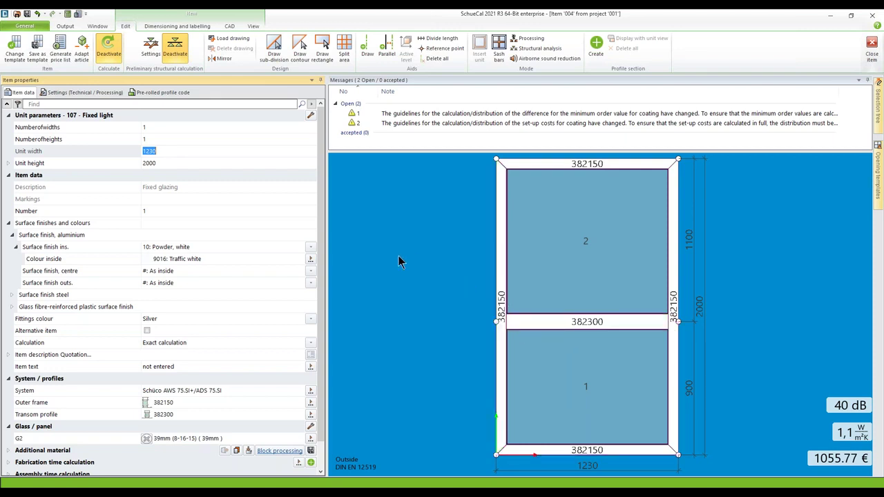
left_click(103, 92)
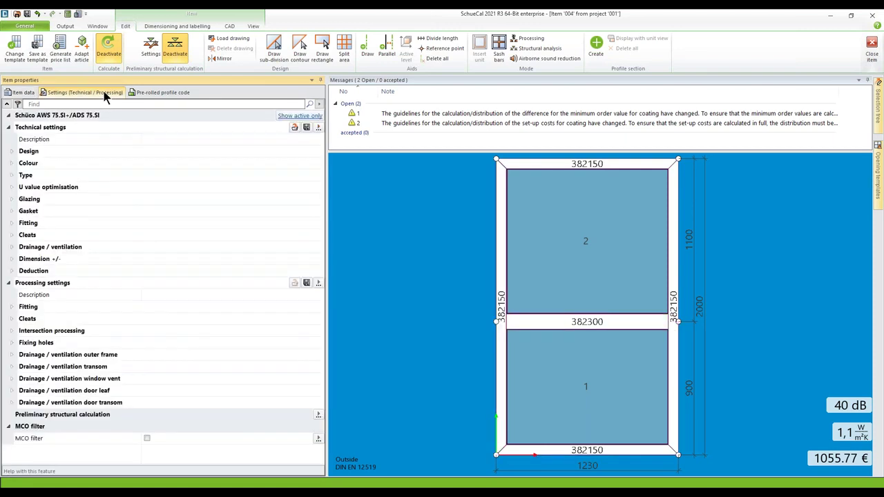
left_click(11, 247)
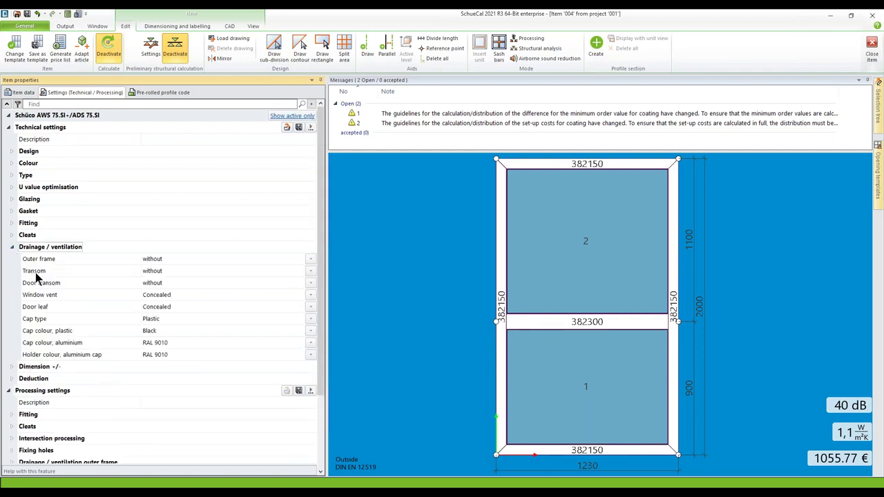
left_click(310, 272)
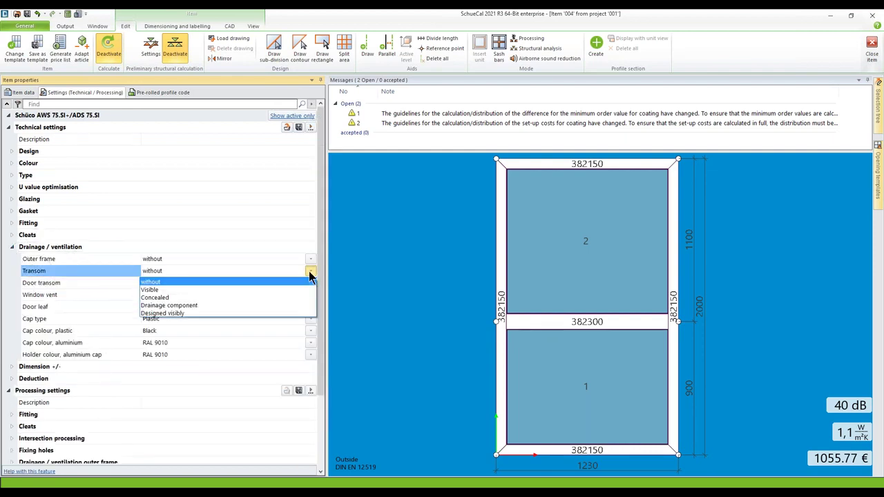
left_click(158, 308)
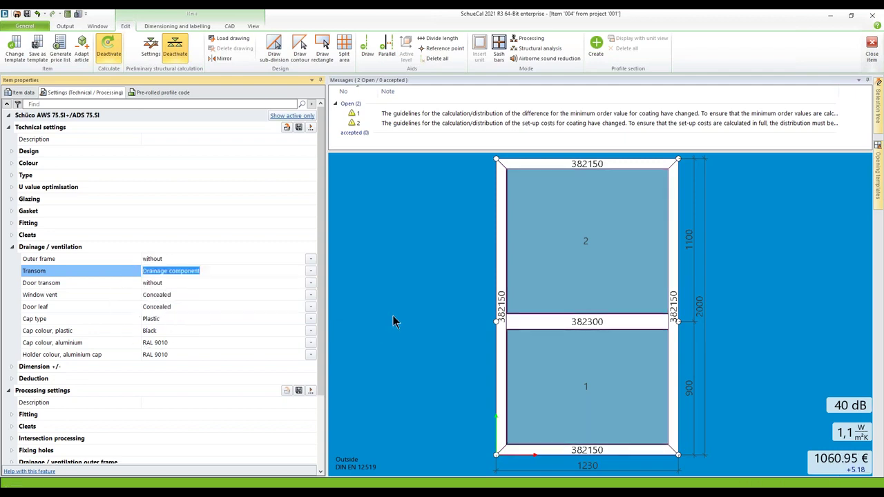
Check the fixed glazing's adaptable article list for the drainage component and accept it without changes.
left_click(83, 48)
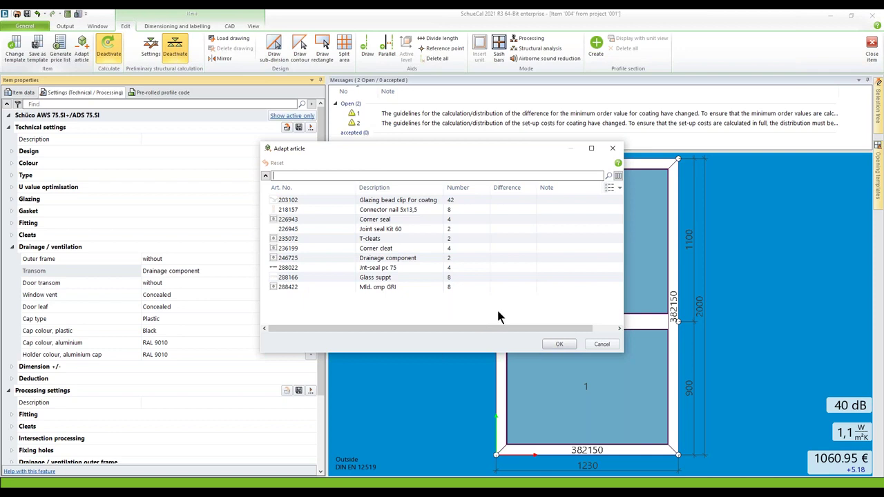
left_click(564, 347)
left_click(565, 344)
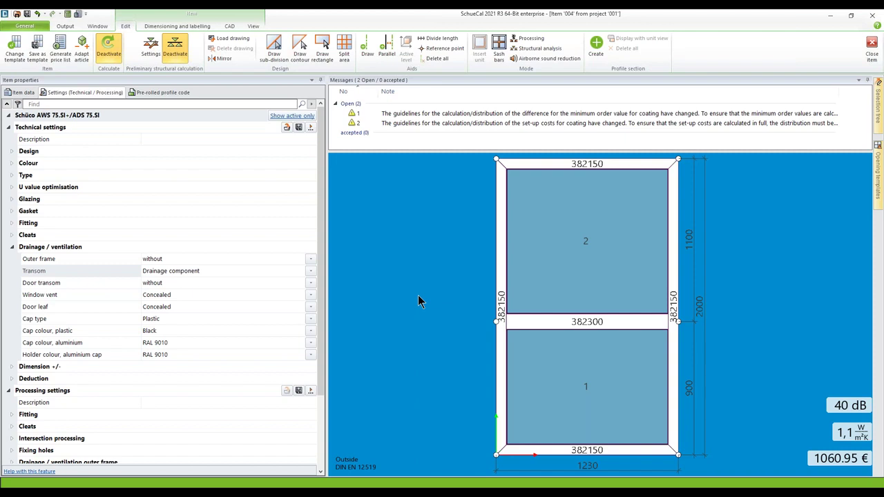
Set field 2's glazing option to "Glazing from inside WK3 (RC3)", check the resulting message and close item 004.
left_click(550, 228)
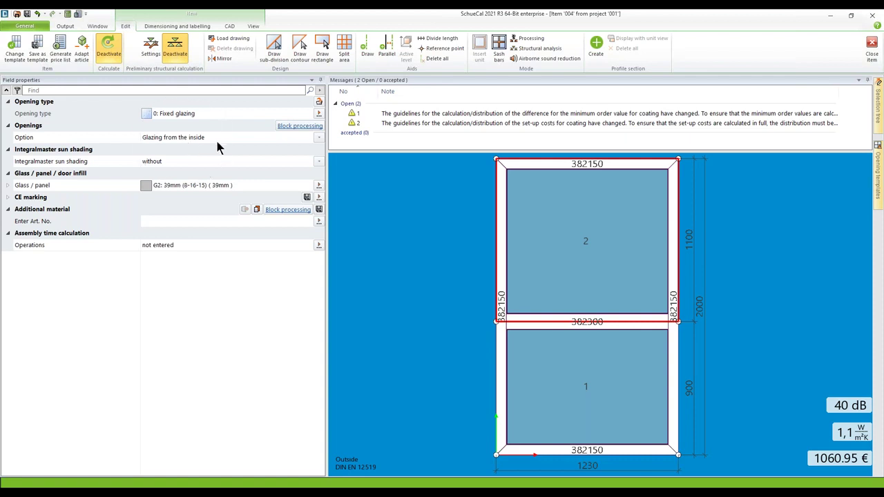
left_click(317, 138)
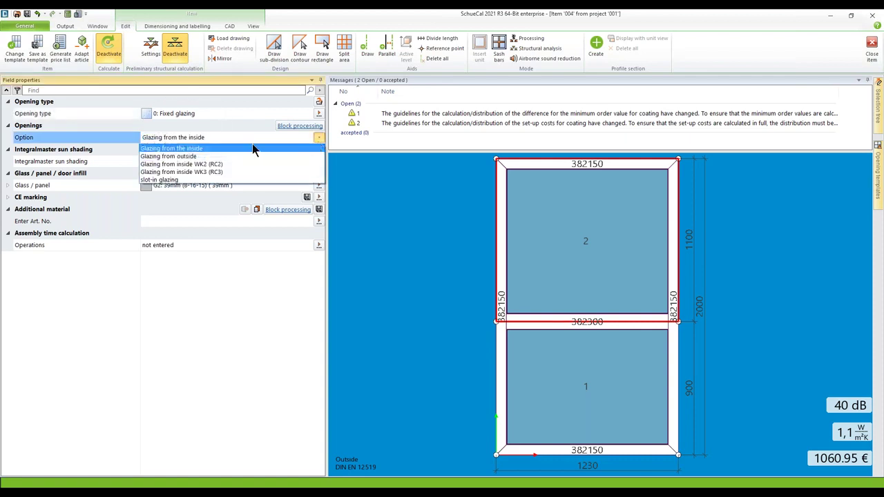
left_click(200, 171)
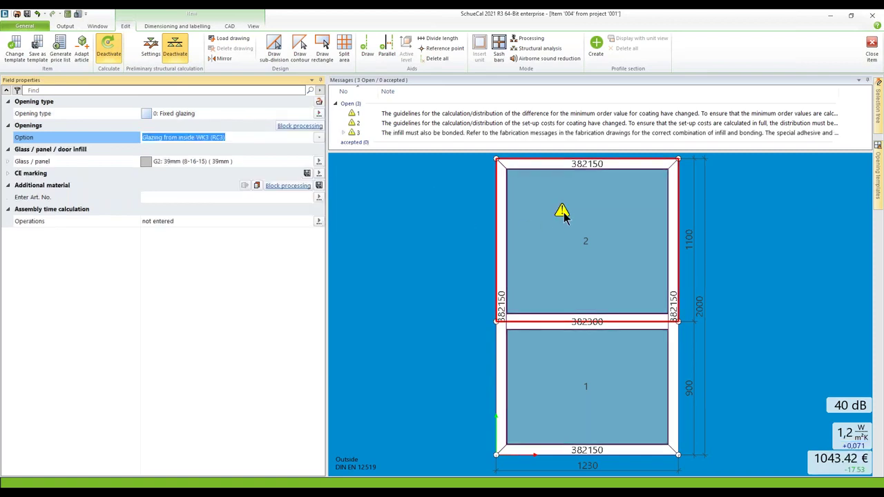
mouse_move(563, 213)
left_click(398, 219)
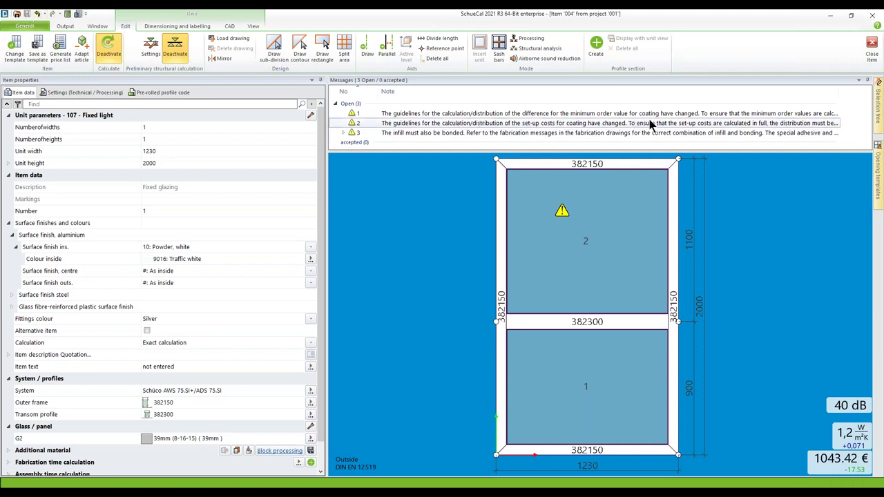
key("ctrl")
key("ctrl")
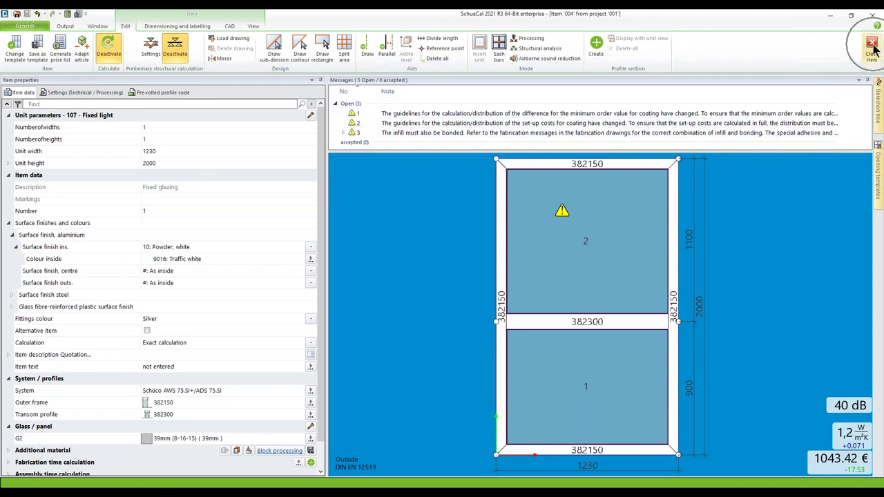
left_click(872, 46)
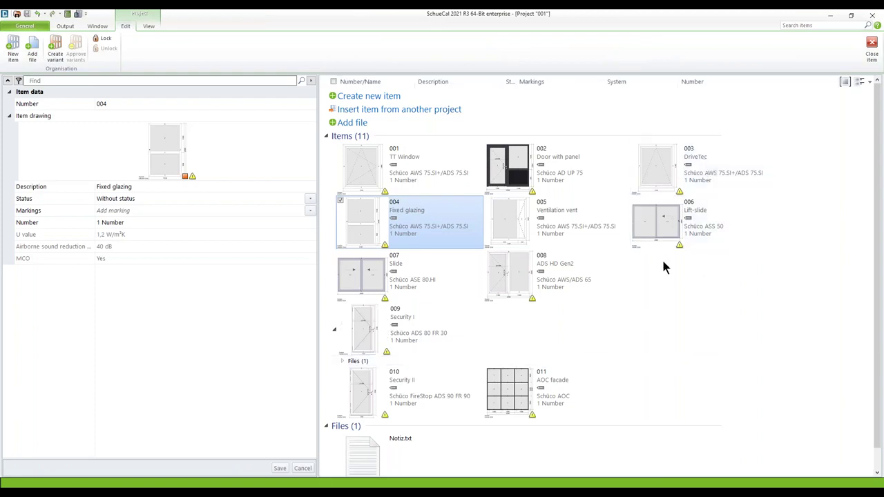
Open item 005 Ventilation vent and examine the enlarged profile section through the narrow vent between mullion and outer frame.
key("ctrl")
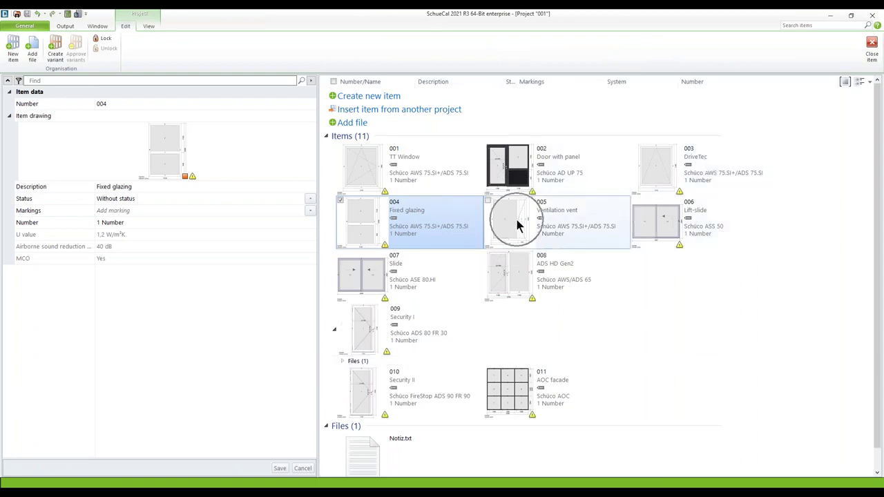
left_click(519, 224)
double_click(518, 225)
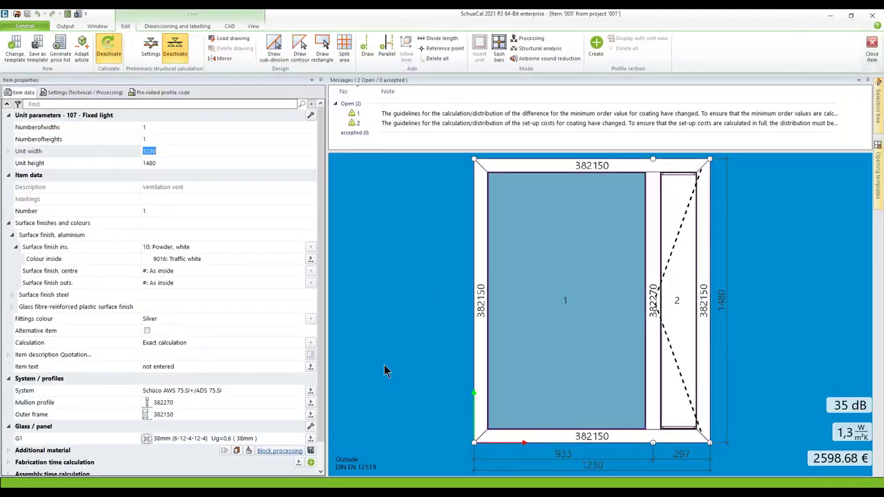
key("ctrl")
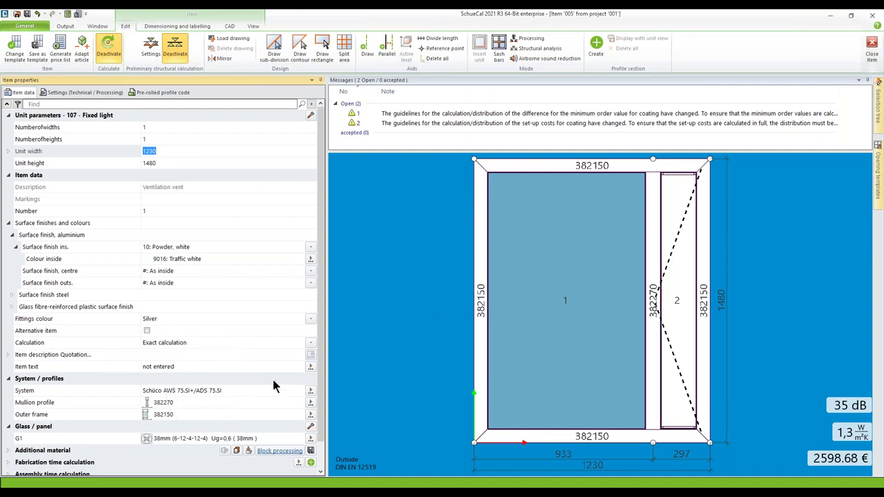
left_click(711, 269)
double_click(162, 396)
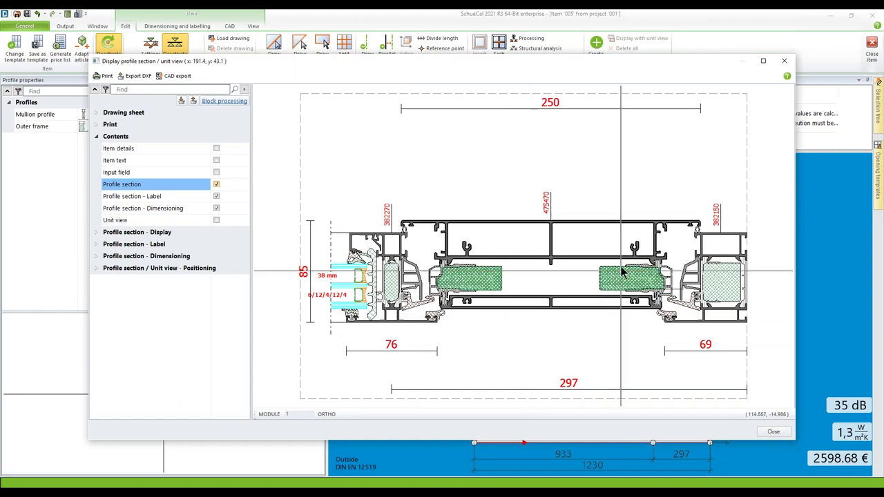
left_click(771, 431)
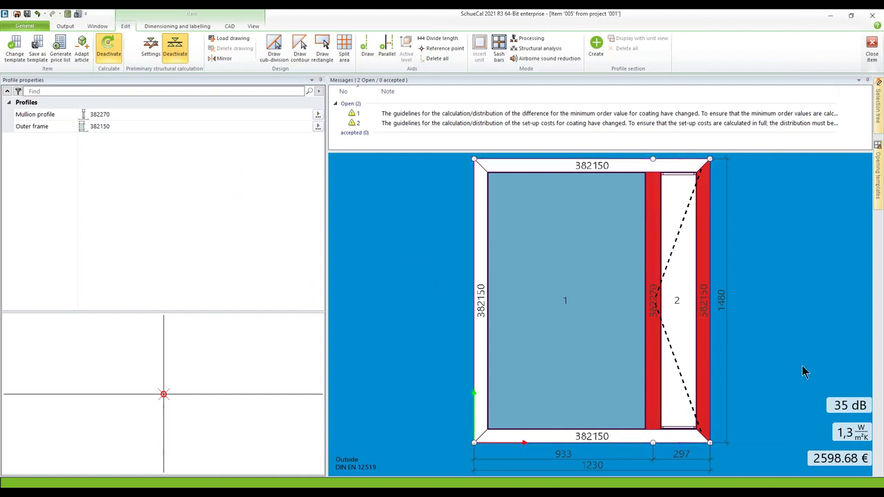
Output the airborne sound reduction list for the ventilation vent, examine its first page at 200%, check the glazing details and close item 005.
left_click(845, 407)
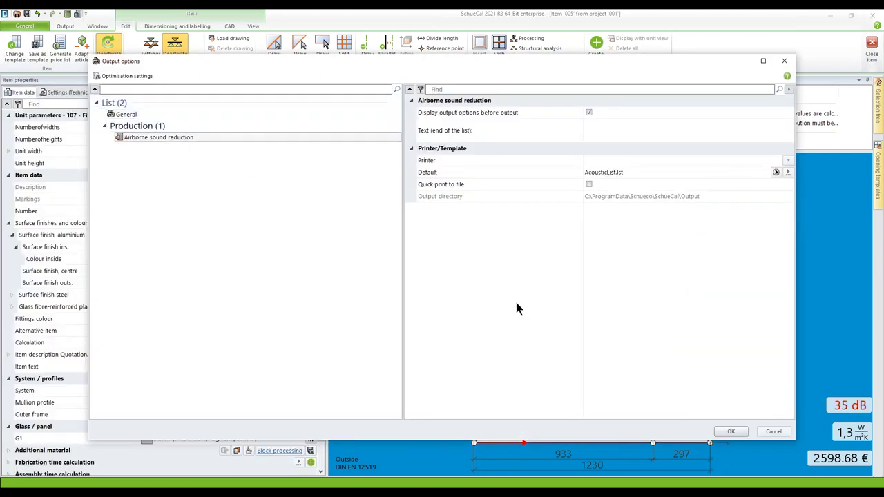
left_click(730, 431)
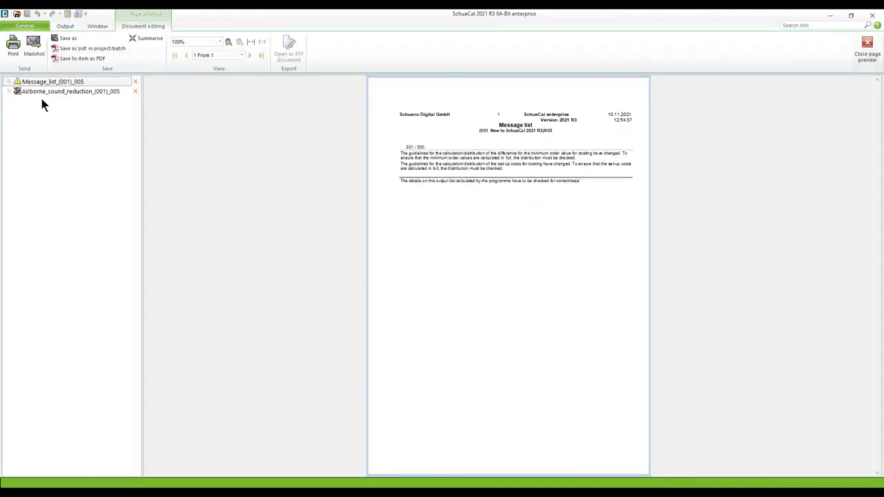
left_click(8, 92)
left_click(51, 137)
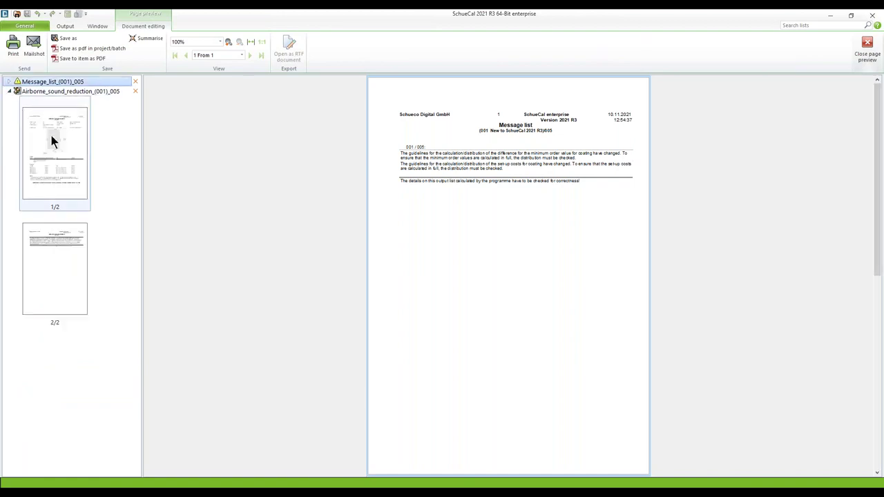
left_click(228, 42)
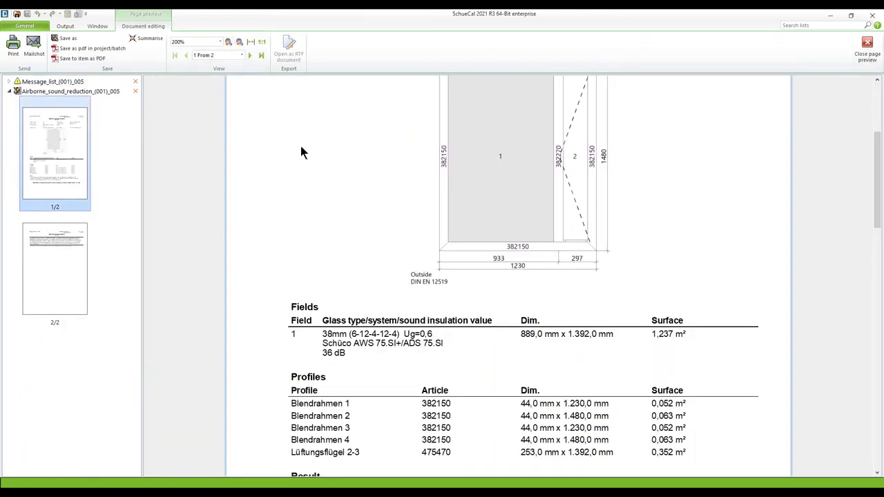
scroll(454, 283, "down", 3)
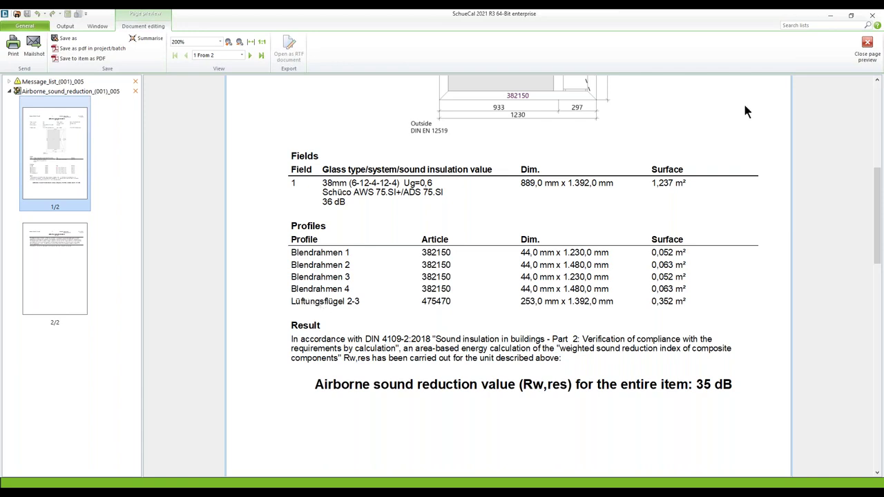
left_click(864, 47)
mouse_move(577, 339)
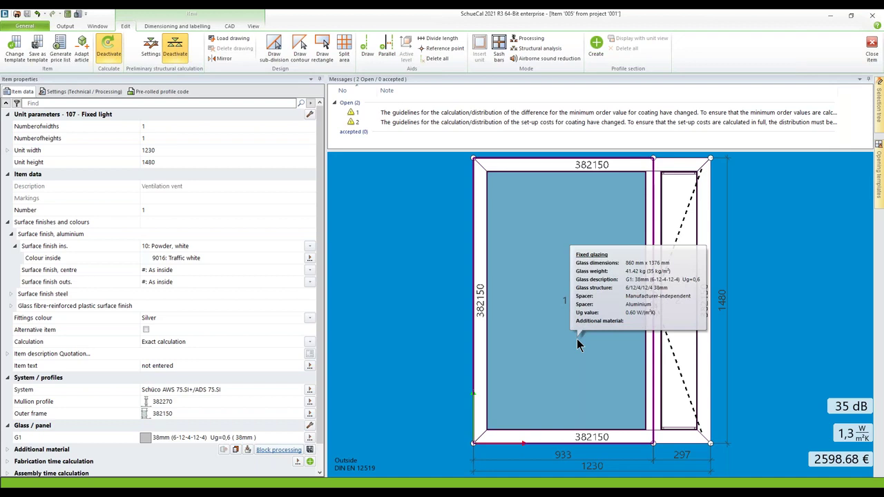
left_click(871, 49)
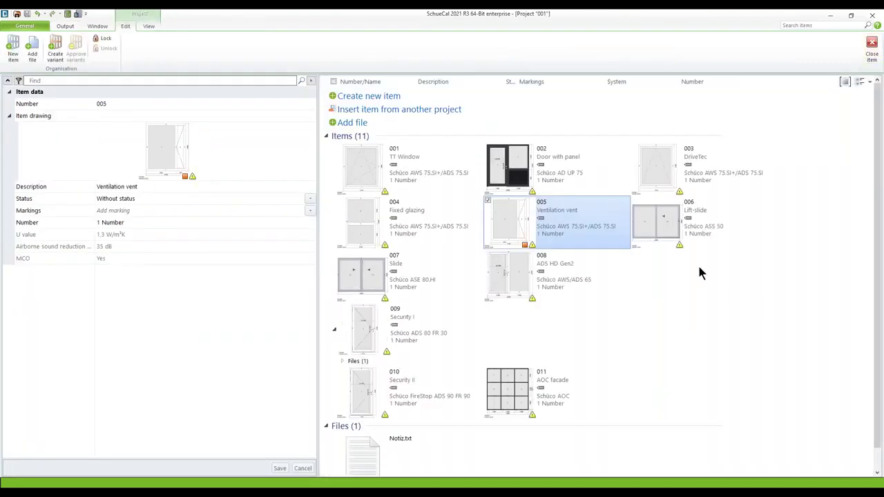
Open item 006 Lift-slide, examine its field properties and the outside handle's article details, and close the item.
left_click(666, 227)
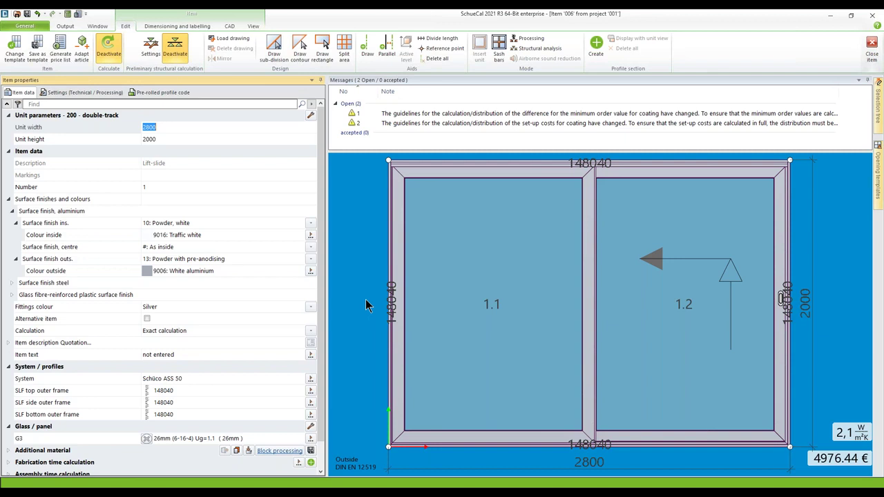
left_click(455, 243)
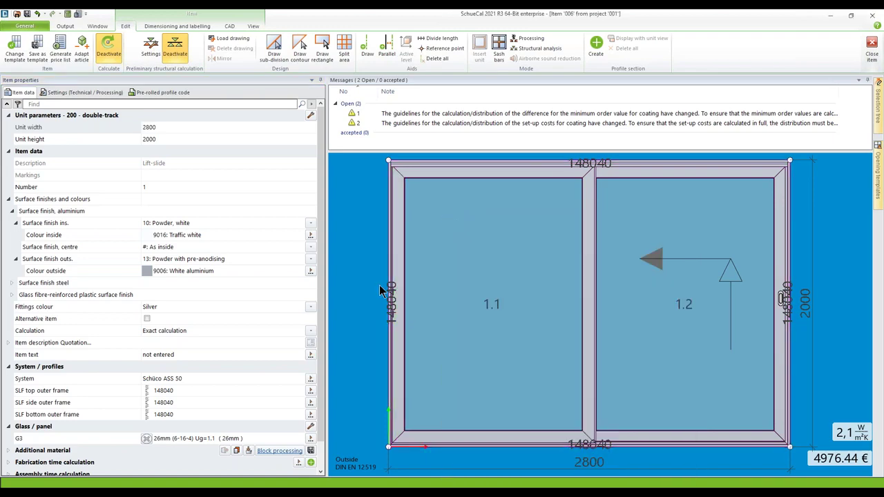
left_click(426, 260)
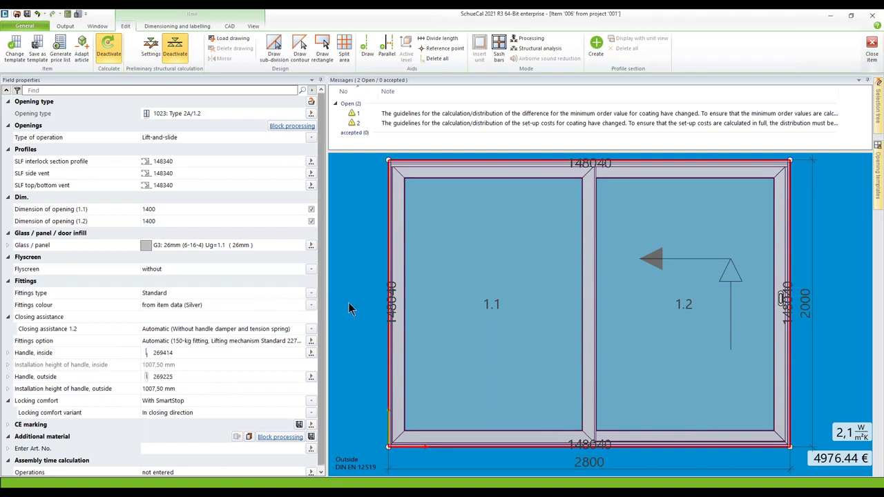
mouse_move(395, 291)
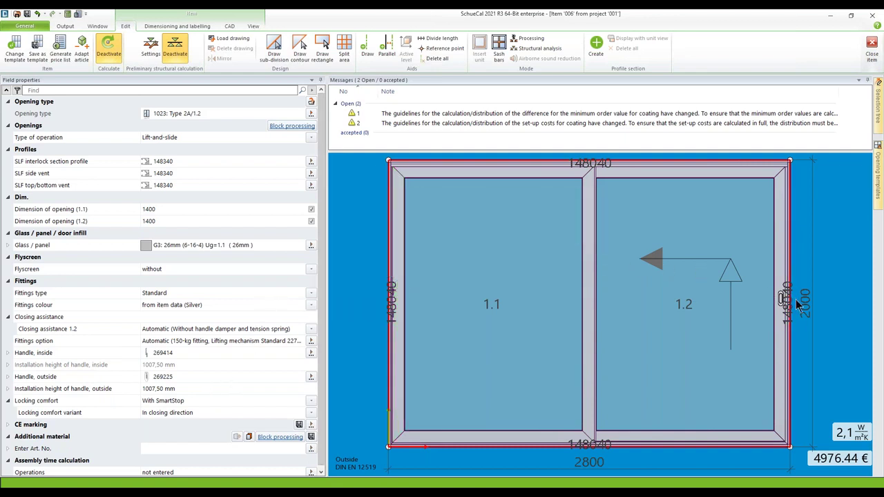
mouse_move(784, 303)
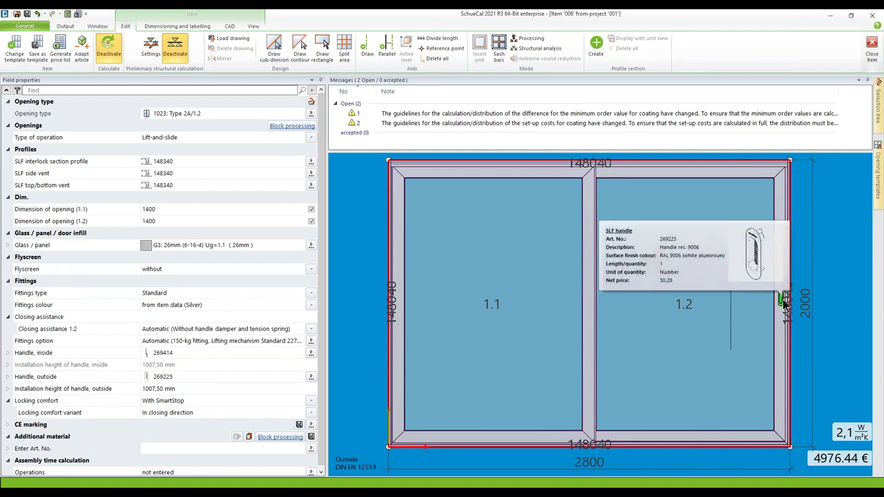
left_click(829, 257)
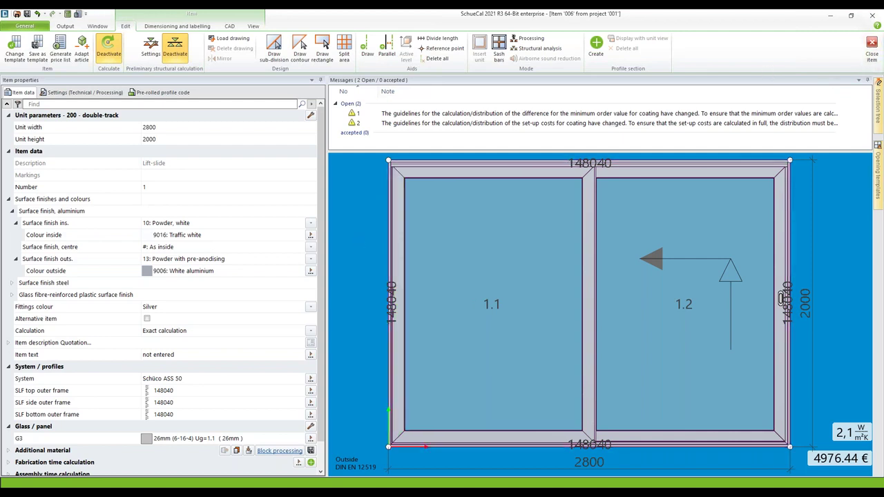
left_click(872, 47)
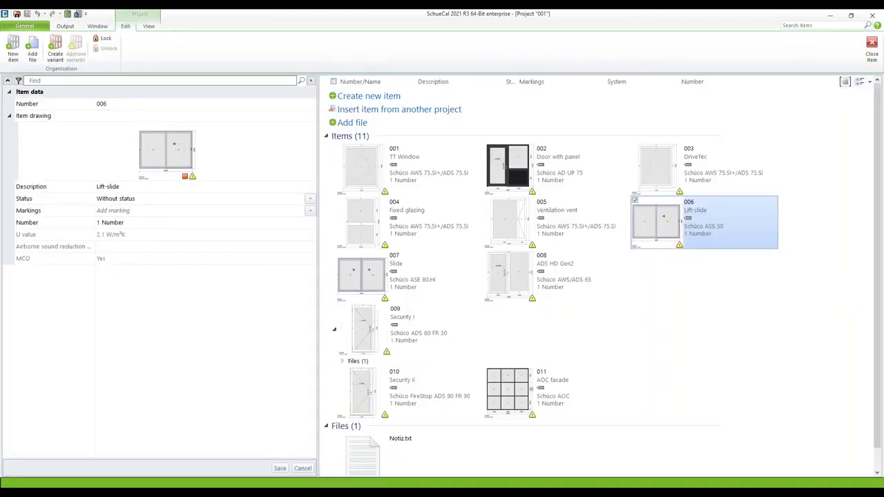
Open item 007 Slide and check the technical settings' material options for the outer frame's side cover profile.
left_click(384, 277)
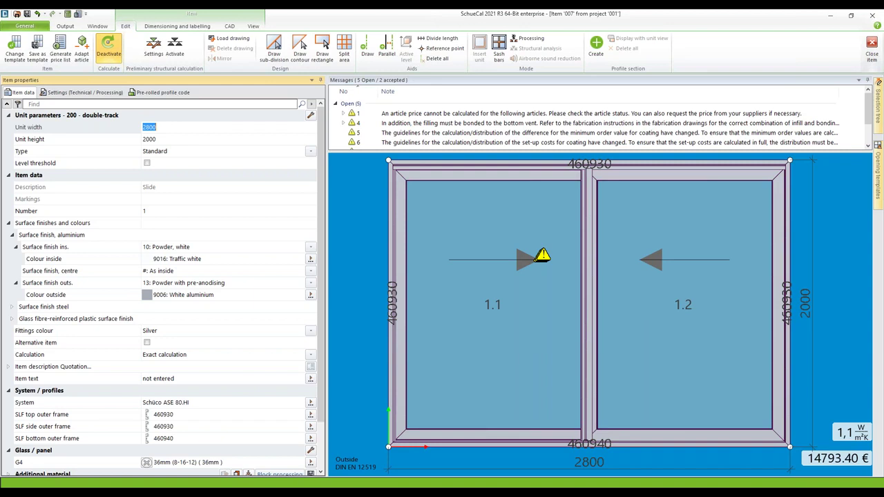
left_click(69, 93)
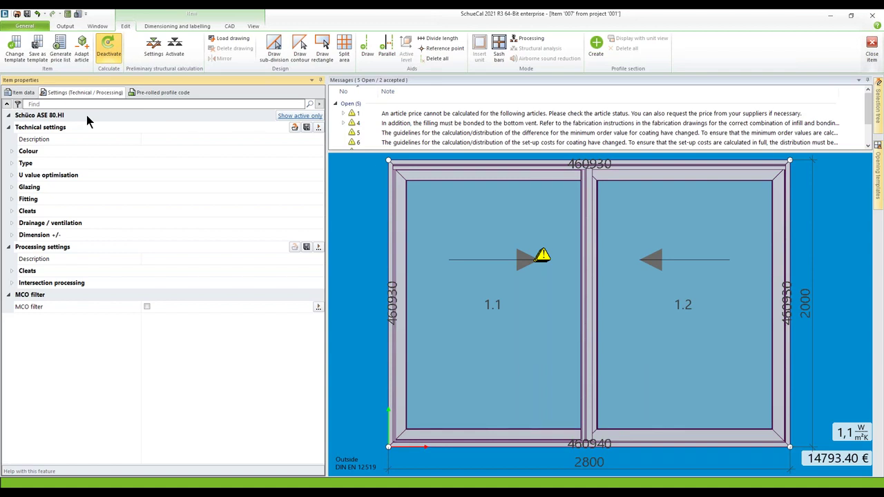
left_click(12, 164)
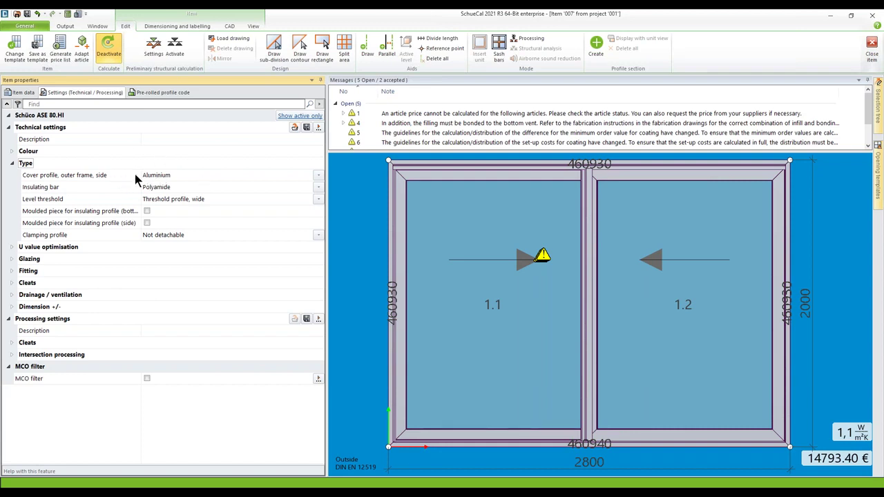
left_click(317, 175)
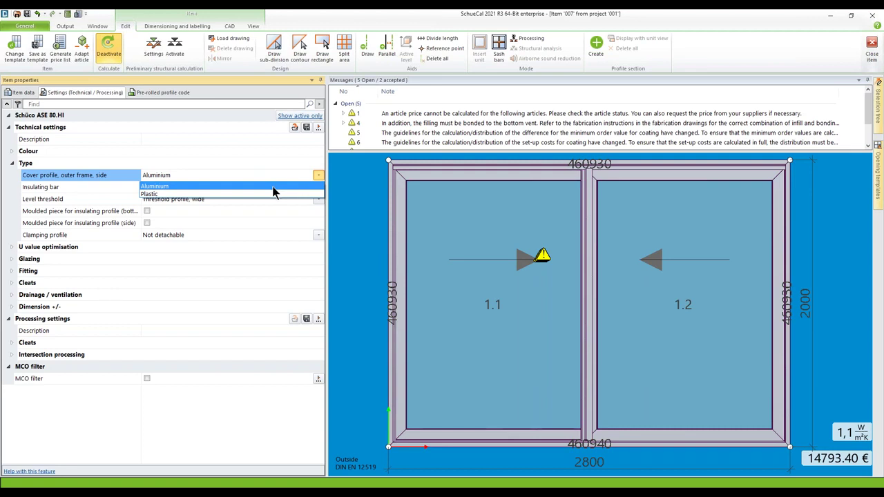
left_click(347, 193)
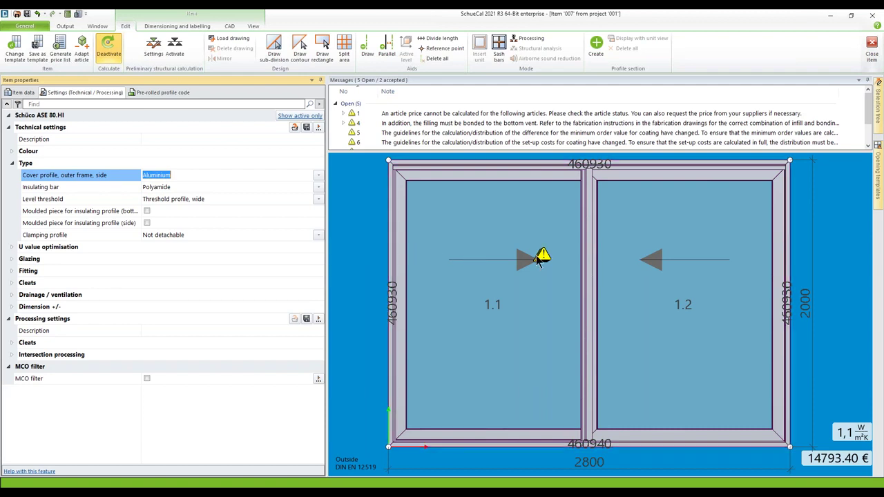
Check the composite type options in the sliding unit's field properties and close item 007.
left_click(475, 221)
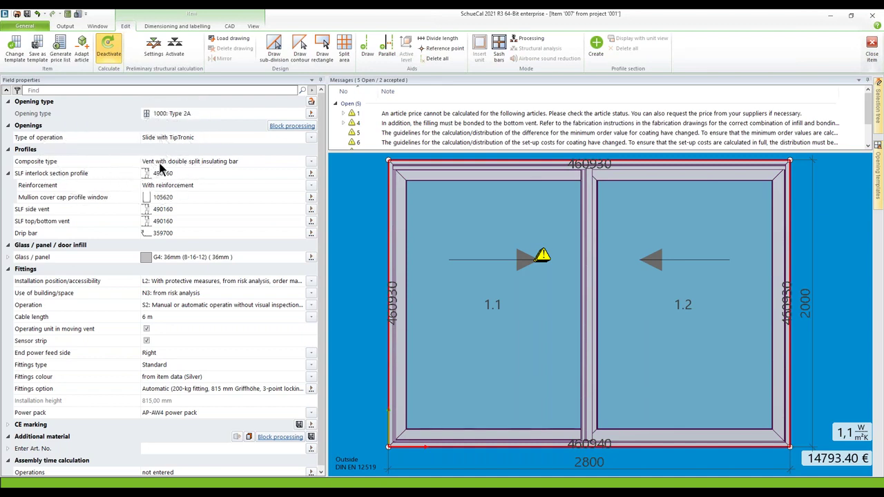
left_click(311, 163)
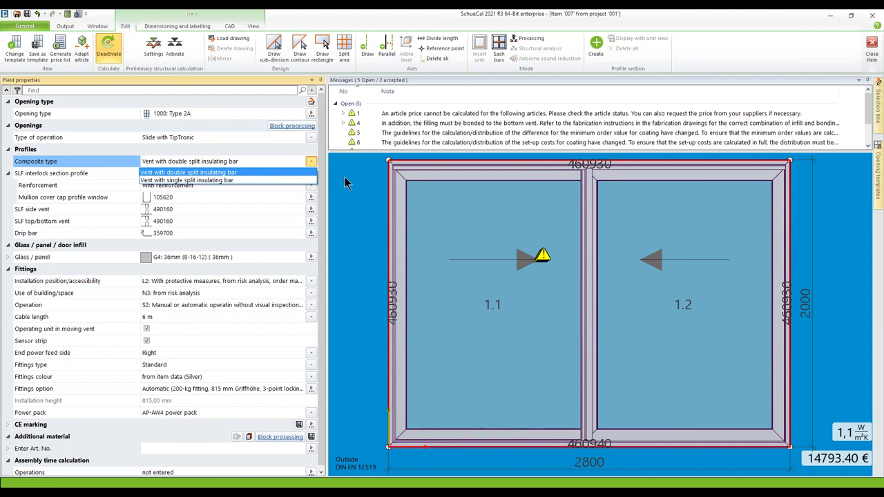
key("Escape")
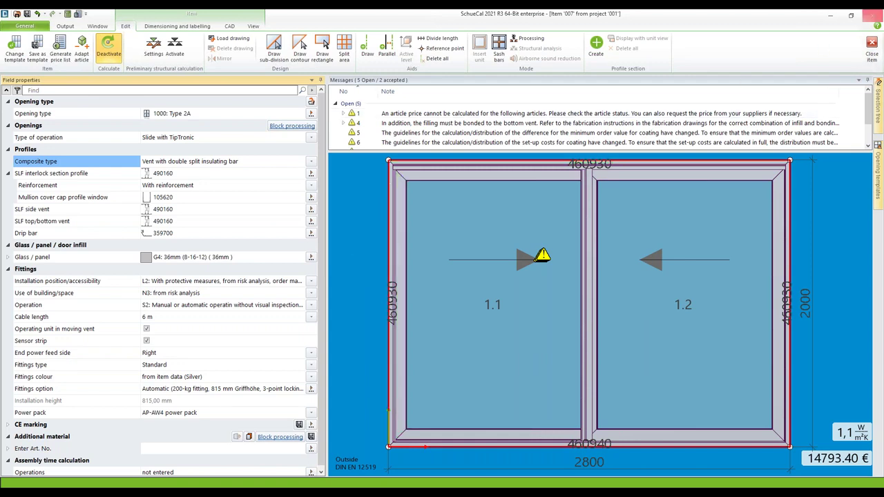
left_click(872, 46)
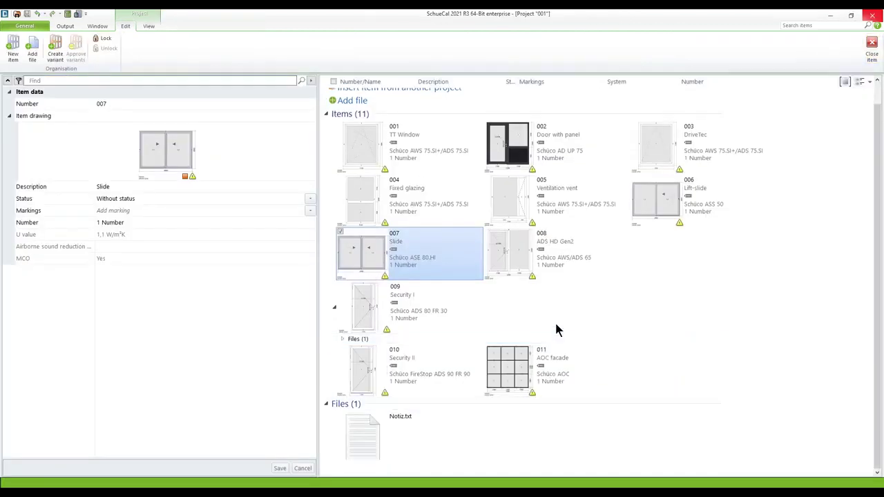
Open item 008, set door field 1's type of profile to ADS HD Gen2 and close the item.
left_click(501, 257)
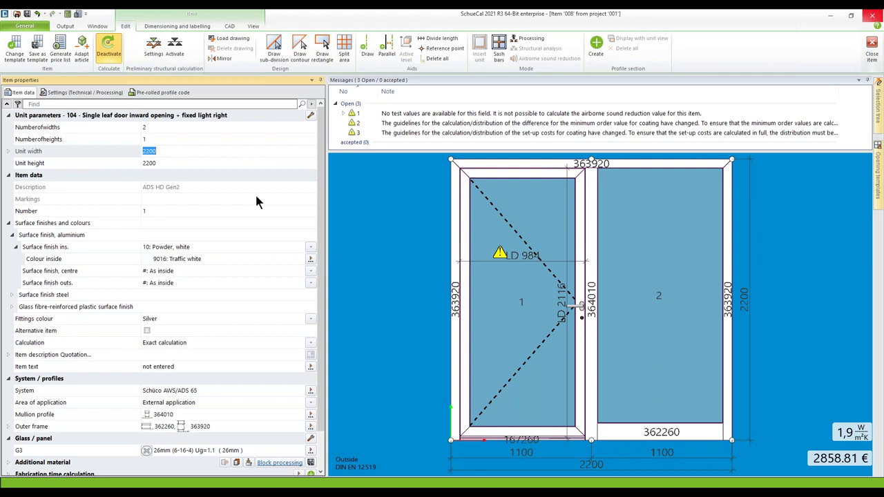
key("Return")
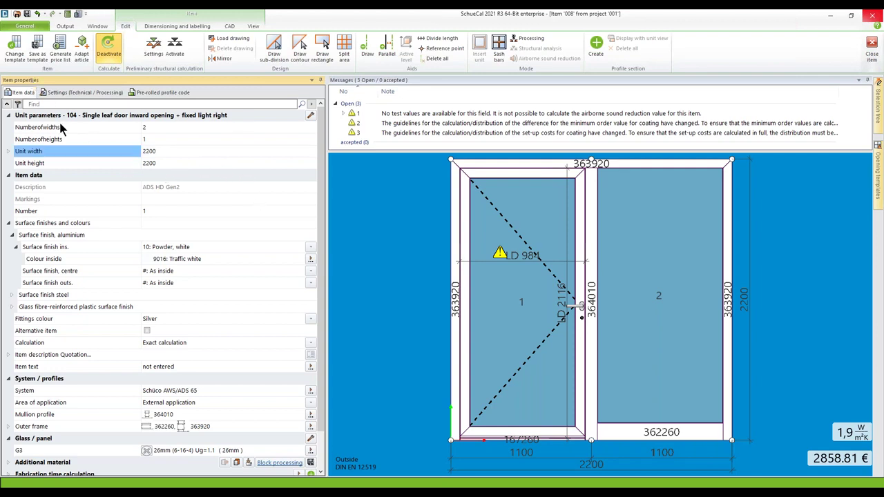
left_click(105, 180)
left_click(479, 233)
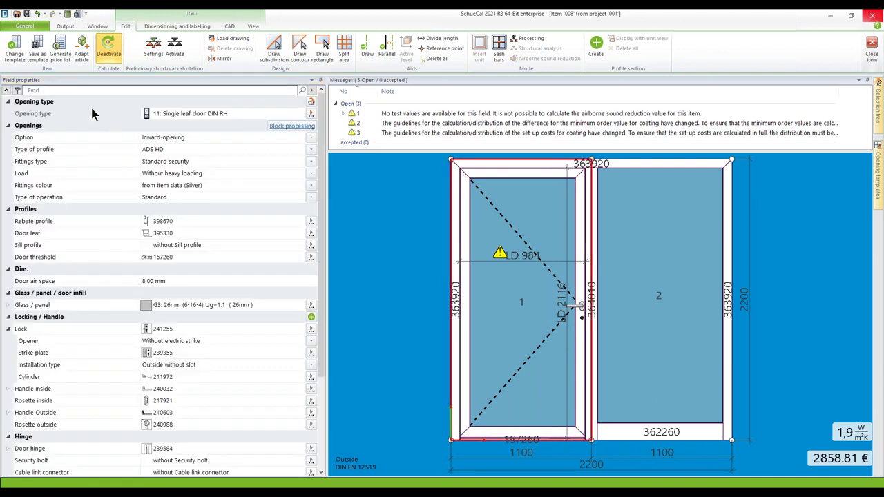
left_click(66, 145)
key("ctrl")
key("ctrl")
left_click(306, 149)
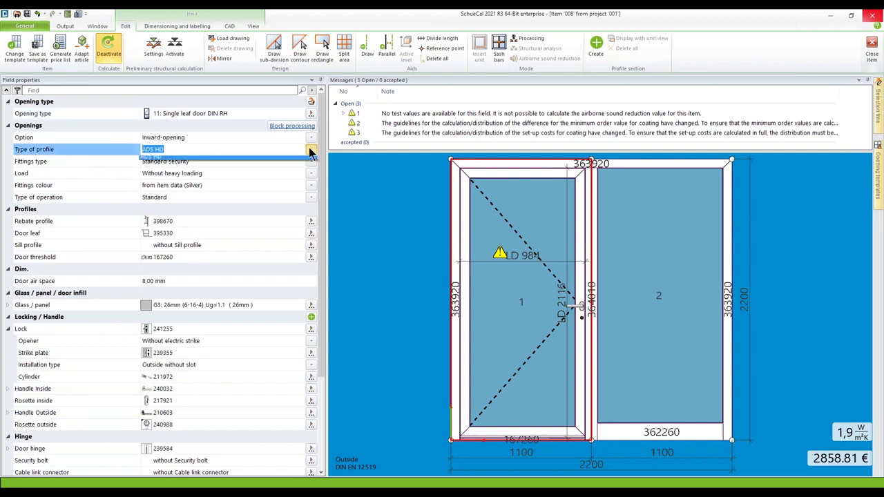
left_click(310, 148)
key("ctrl")
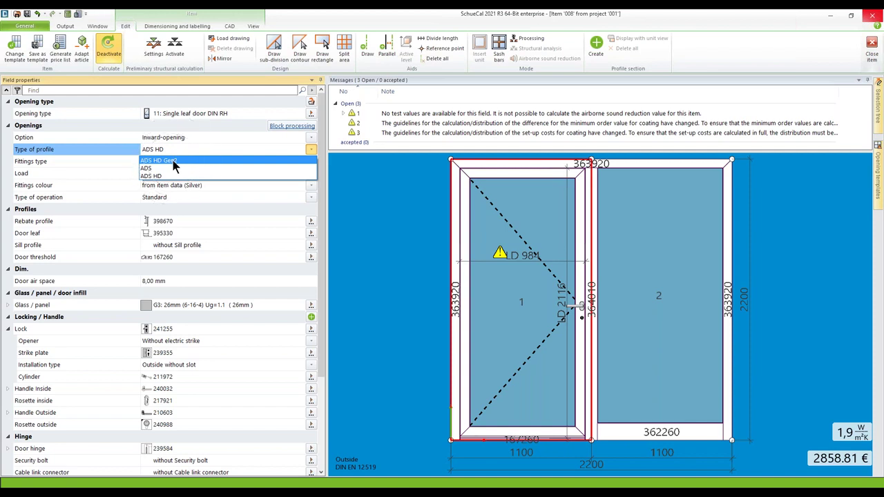
left_click(173, 161)
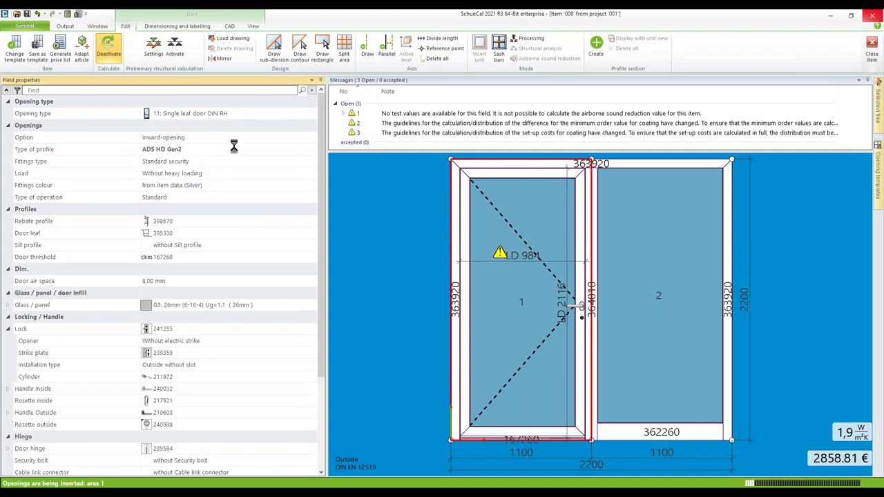
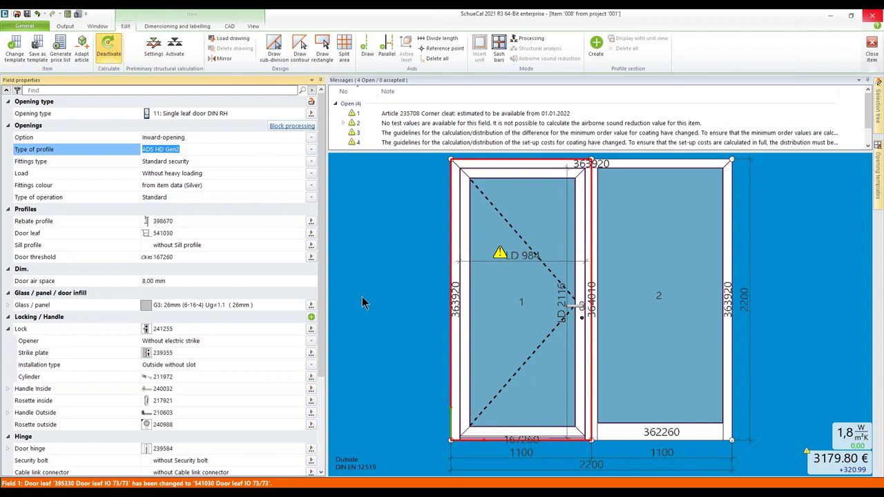
left_click(871, 47)
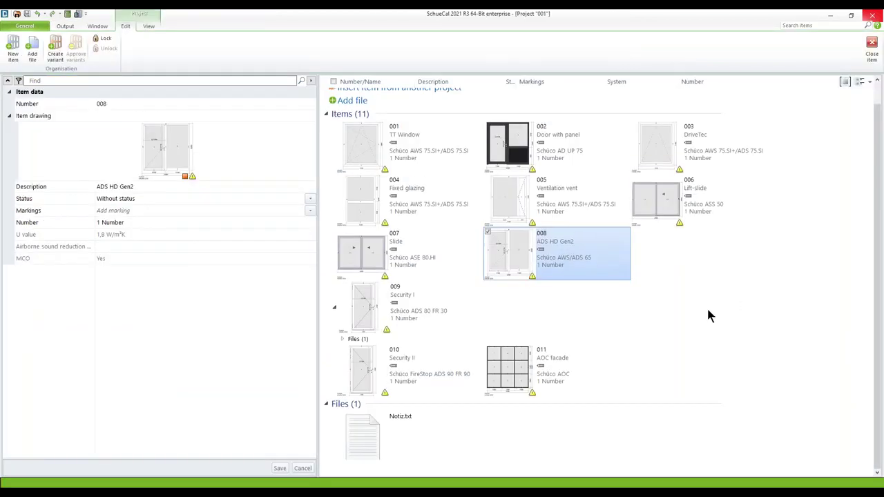
Open item 009 Security I and set the outer frame fixing to "Construction-dependent (from technical settings)".
key("ctrl")
key("ctrl")
key("ctrl")
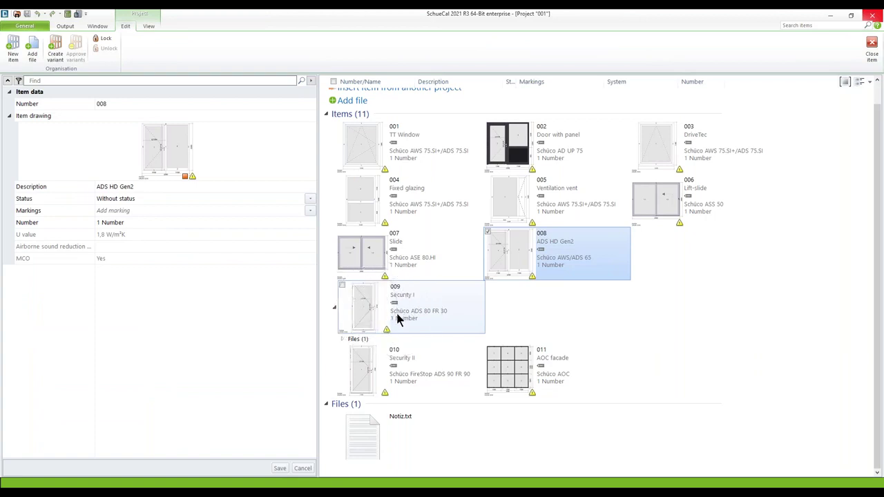
key("ctrl")
key("ctrl")
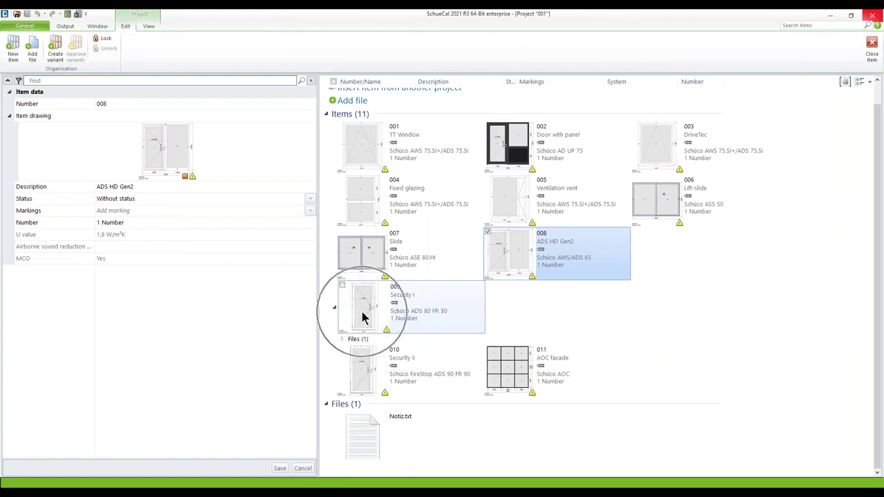
left_click(361, 307)
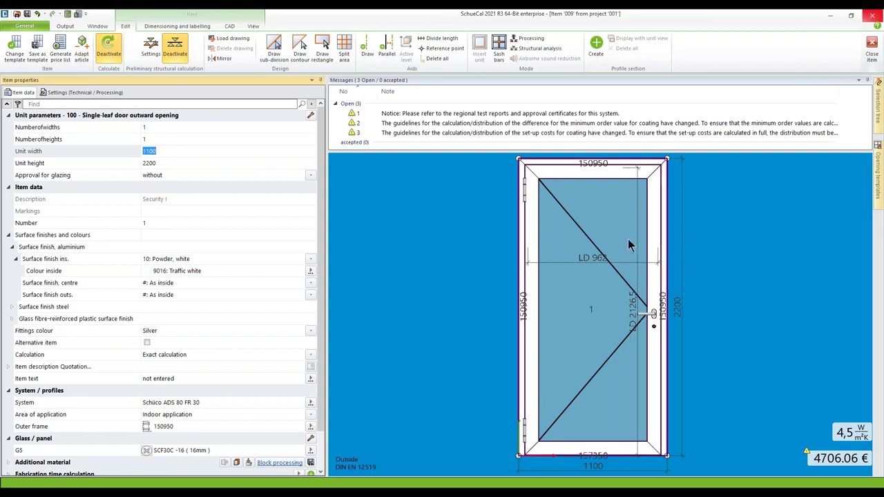
left_click(60, 93)
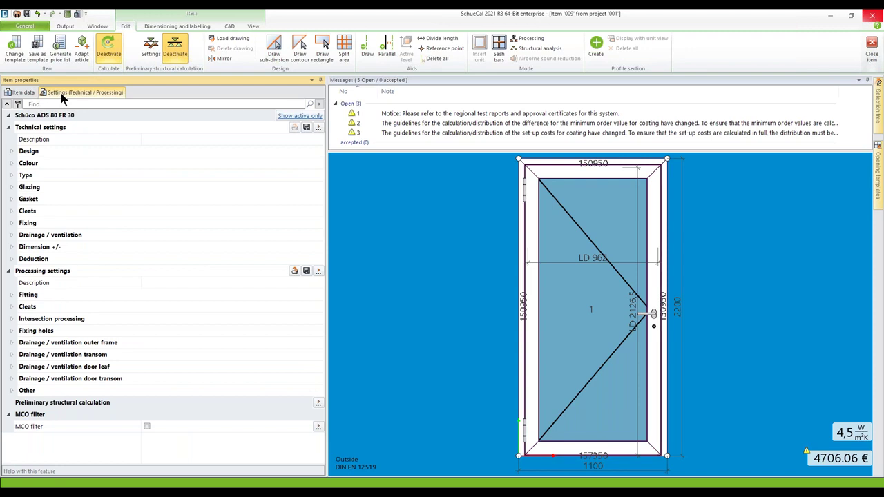
left_click(11, 223)
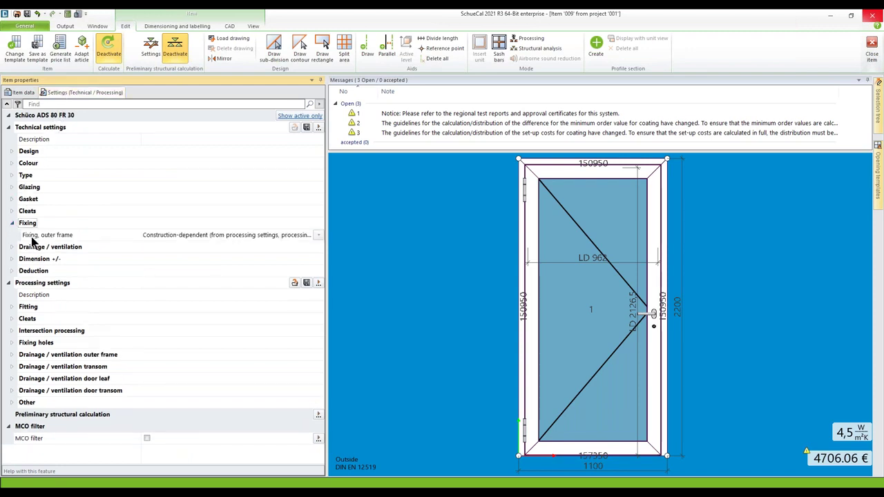
left_click(319, 235)
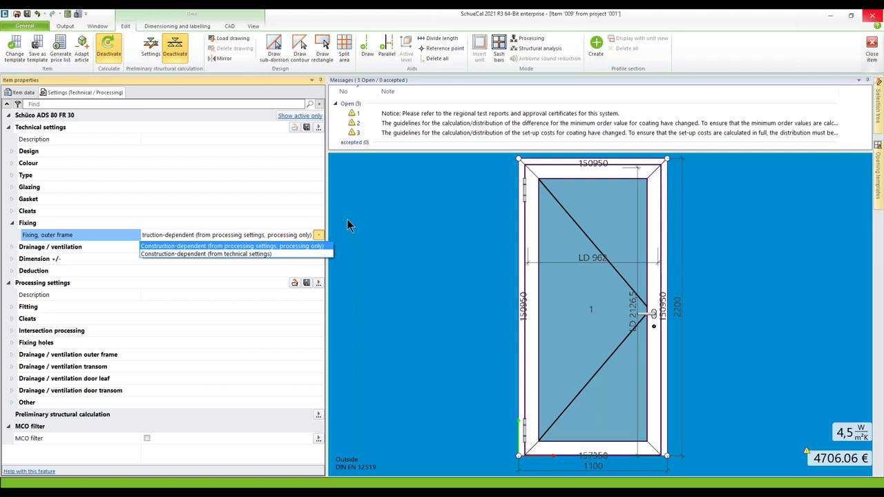
left_click(231, 254)
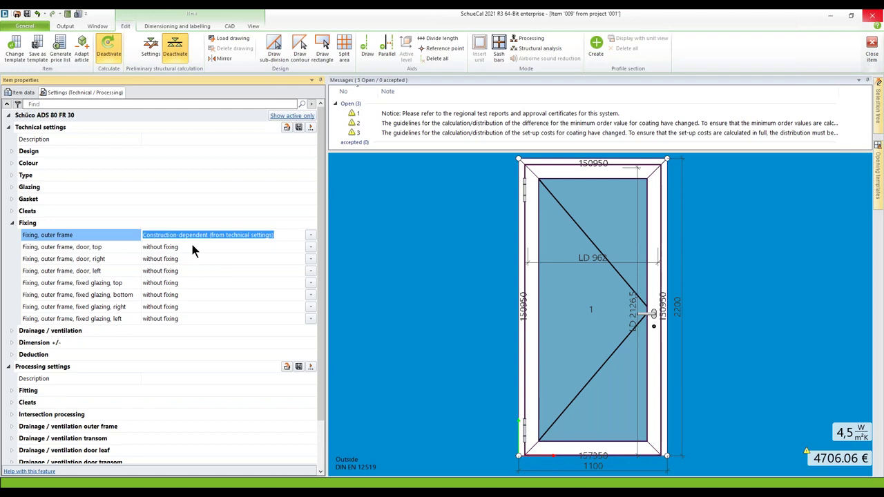
Look through the available fixing types for the top of the door's outer frame and close item 009.
left_click(310, 247)
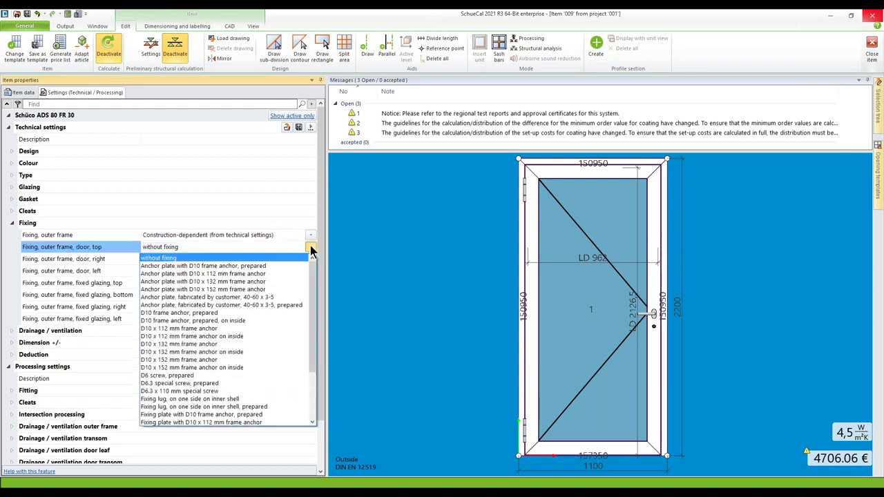
mouse_move(313, 273)
left_mouse_down()
mouse_move(313, 326)
mouse_move(317, 269)
left_mouse_up()
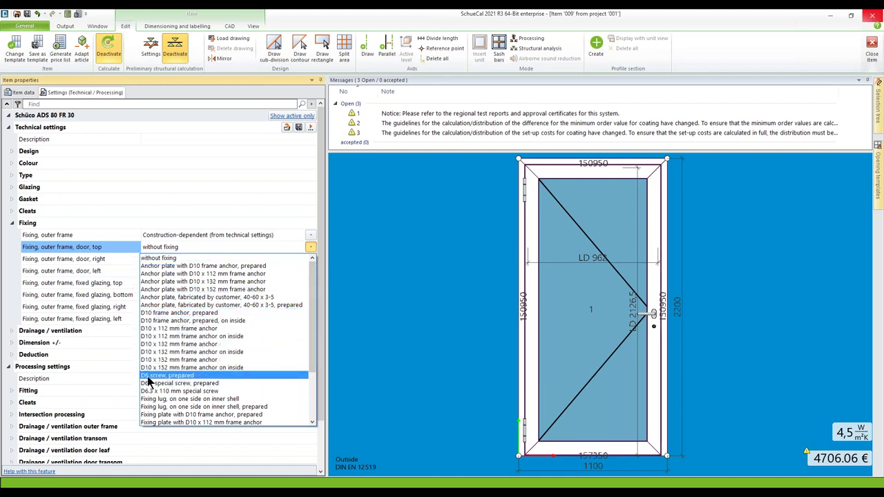
scroll(276, 360, "down", 3)
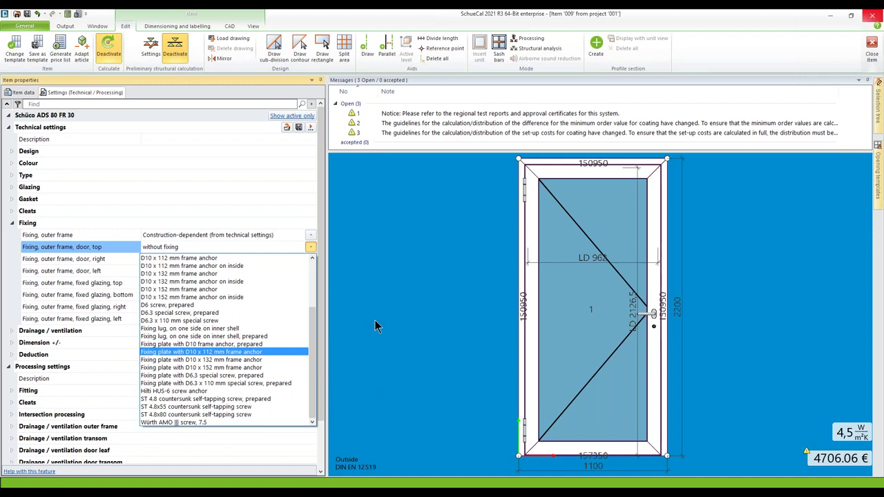
left_click(871, 44)
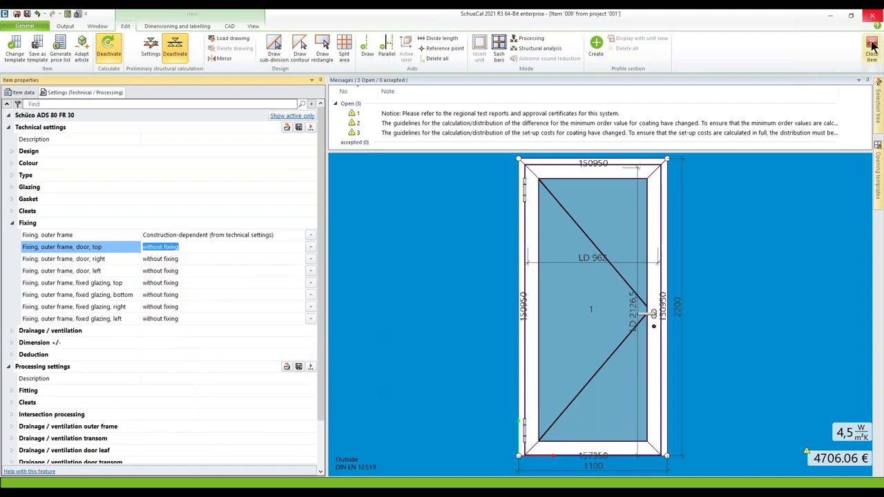
left_click(872, 46)
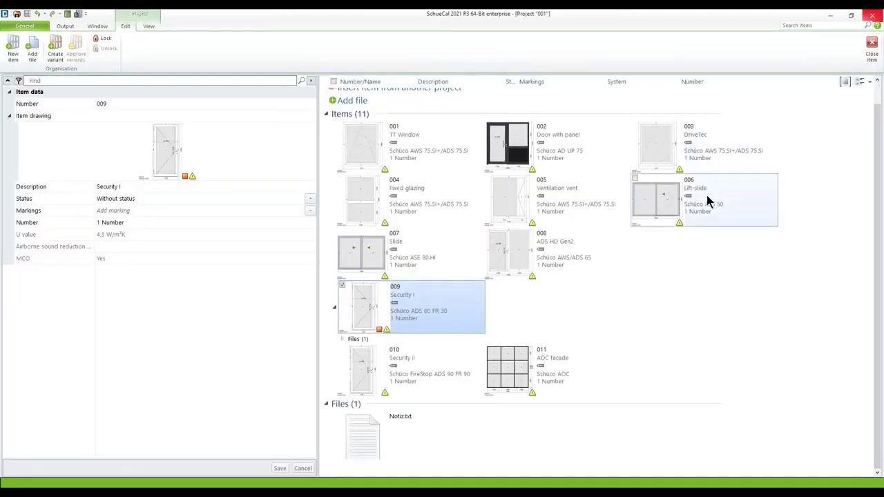
Open the file Systems.png attached to item 009, review the listed Schüco systems and close the image.
left_click(342, 338)
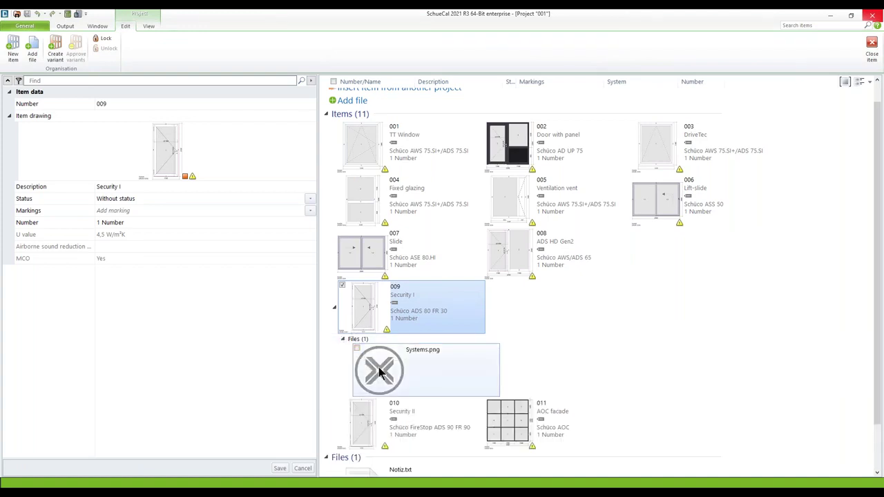
double_click(378, 371)
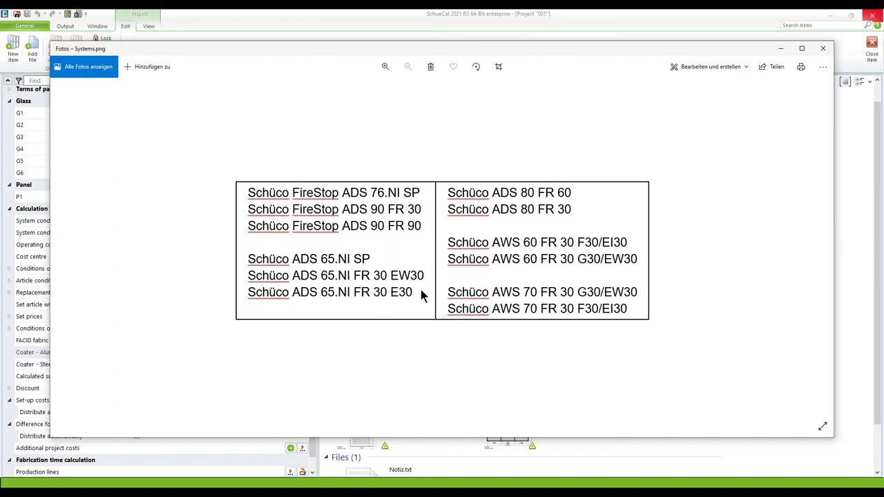
left_click(509, 207)
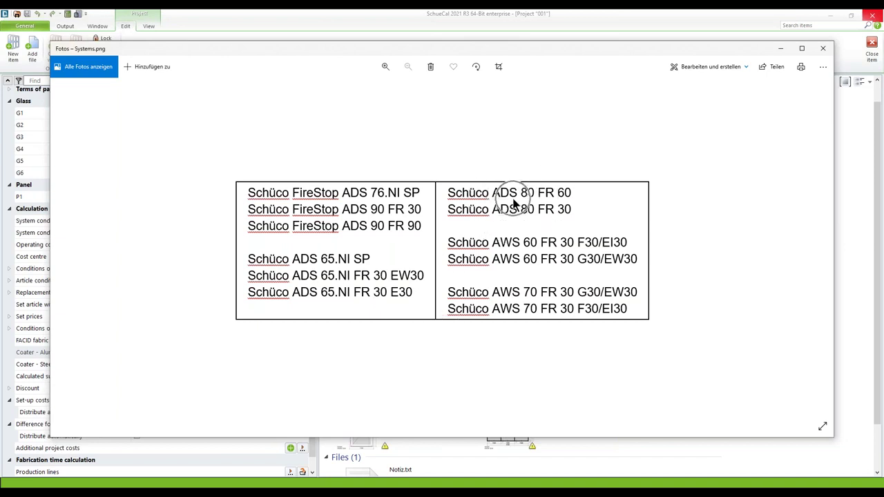
left_click(513, 198)
left_click(821, 50)
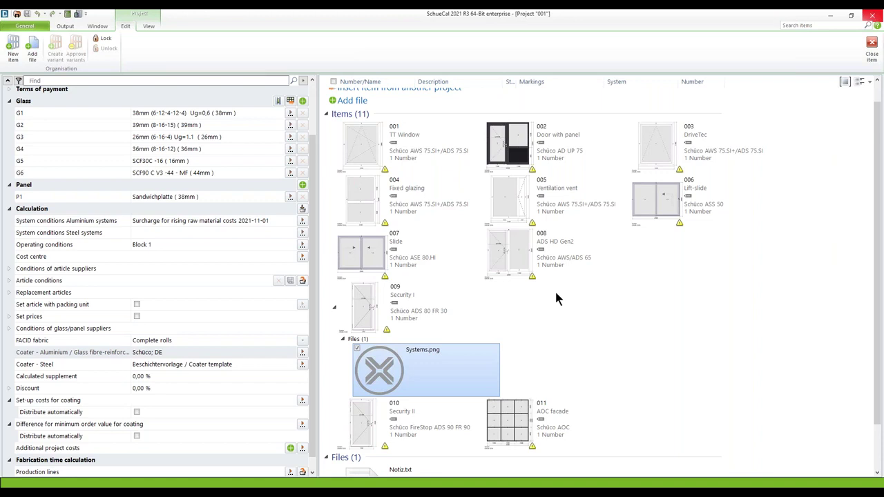
Open item 008, bring up the door leaf profile selection for door field 1 and show separate search fields for each column.
left_click(612, 274)
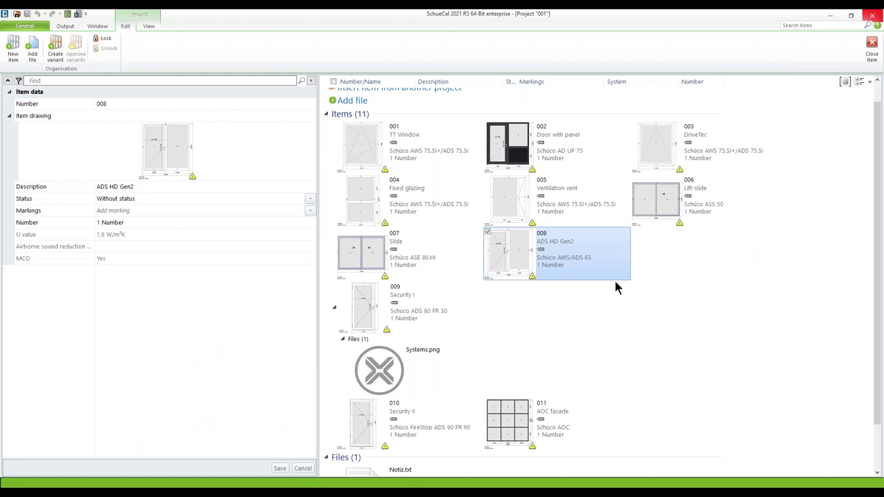
left_click(517, 254)
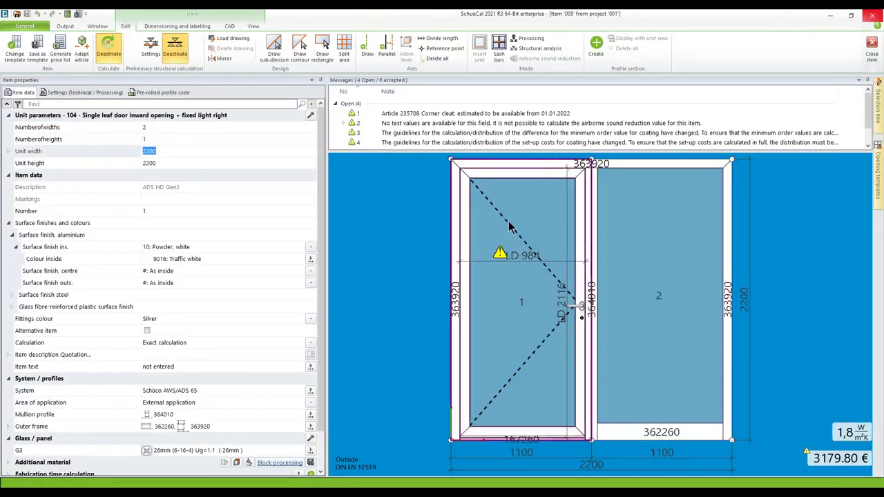
left_click(515, 238)
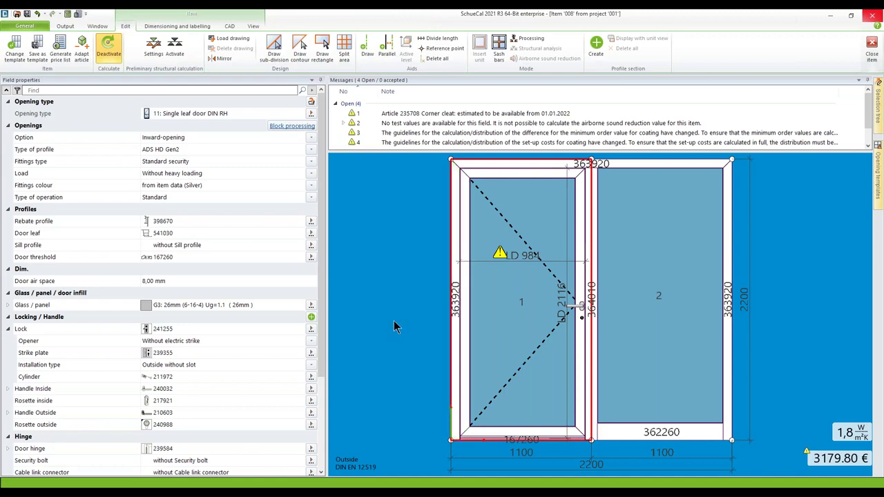
left_click(311, 233)
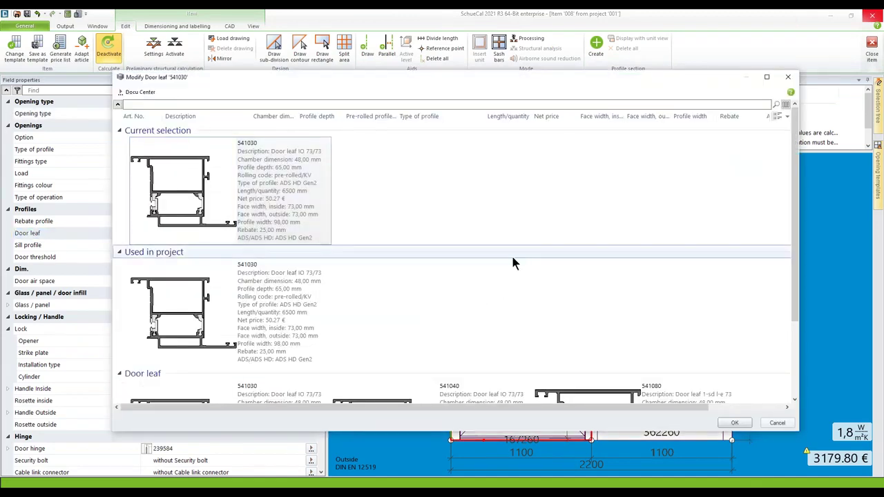
left_click(785, 105)
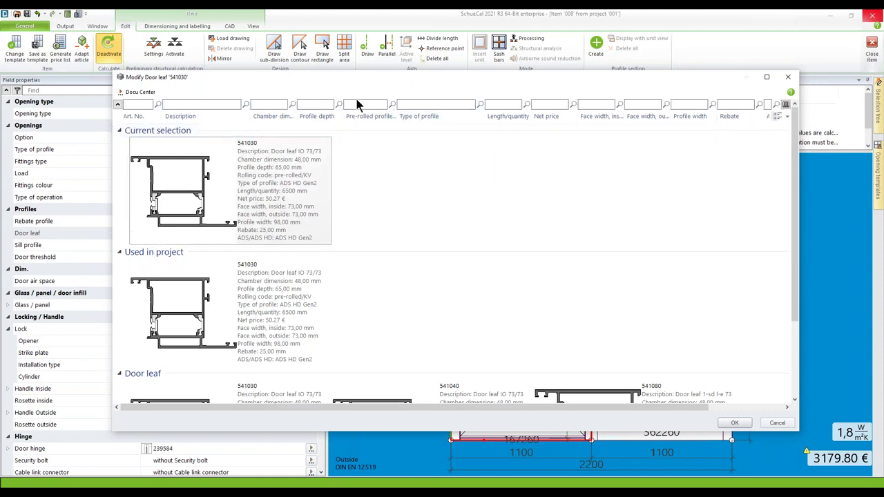
Review the columns available for the door leaf list, keep the column selection, and close the profile selection and item 008.
right_click(454, 120)
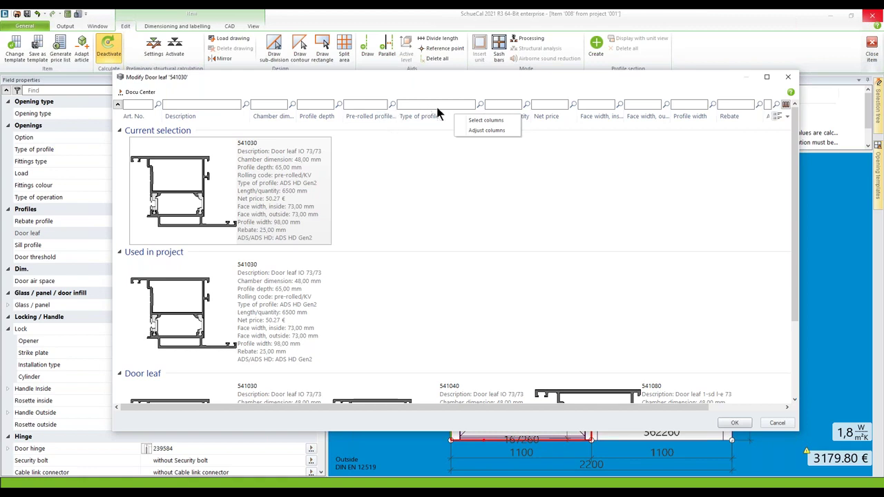
left_click(481, 125)
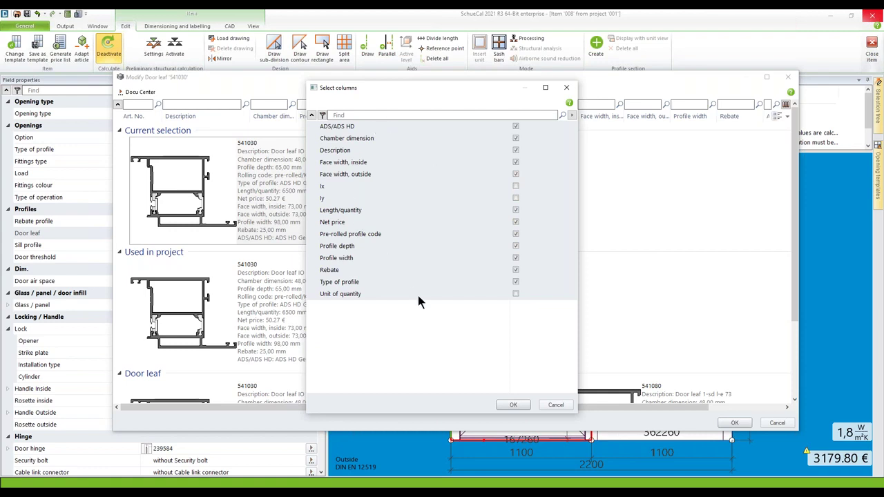
left_click(510, 404)
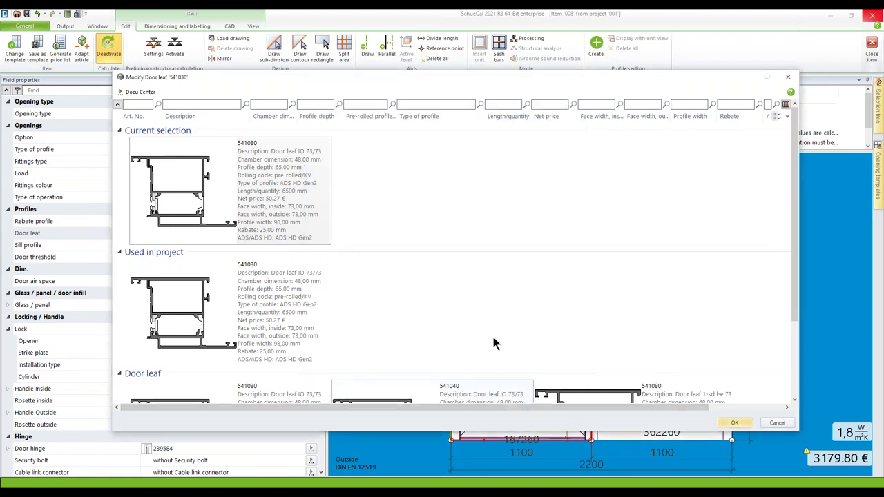
key("ctrl")
key("ctrl")
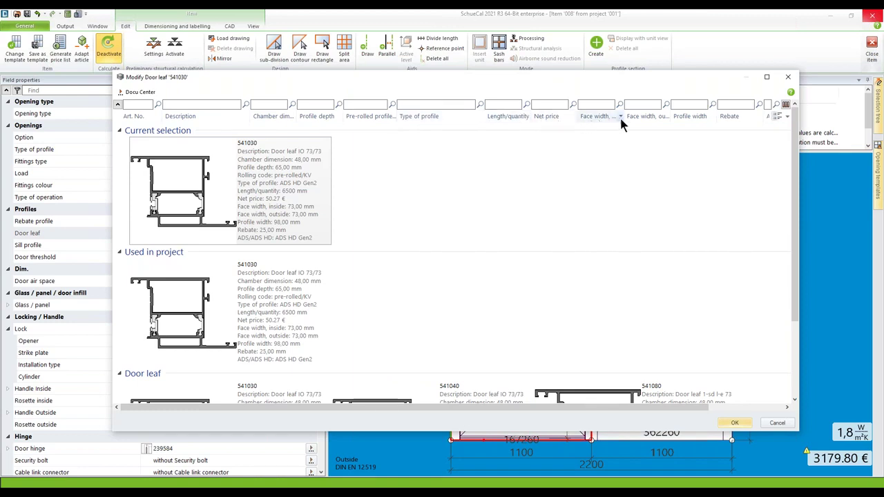
left_click(789, 78)
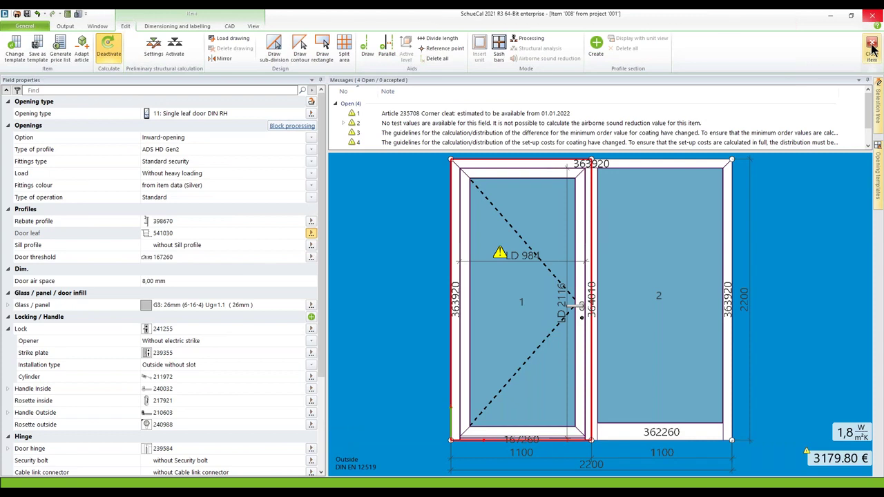
left_click(872, 47)
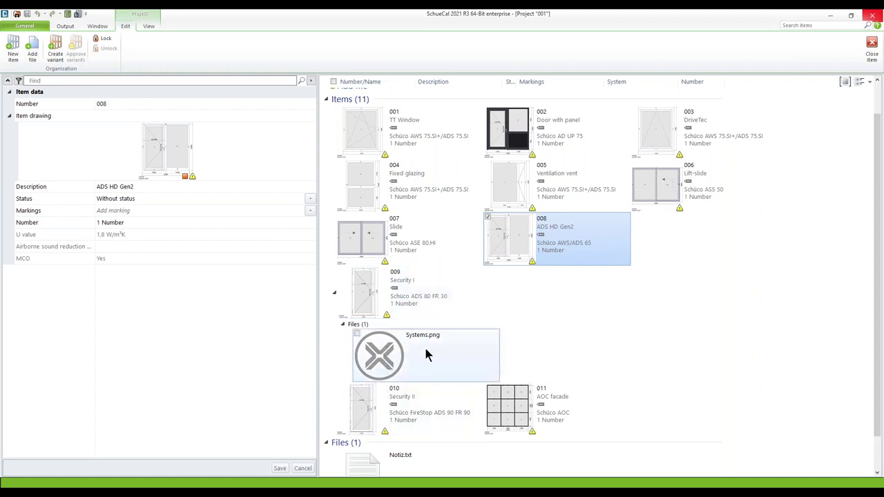
Open item 010 Security II and expand the fixing holes group in its processing settings.
scroll(411, 370, "down", 2)
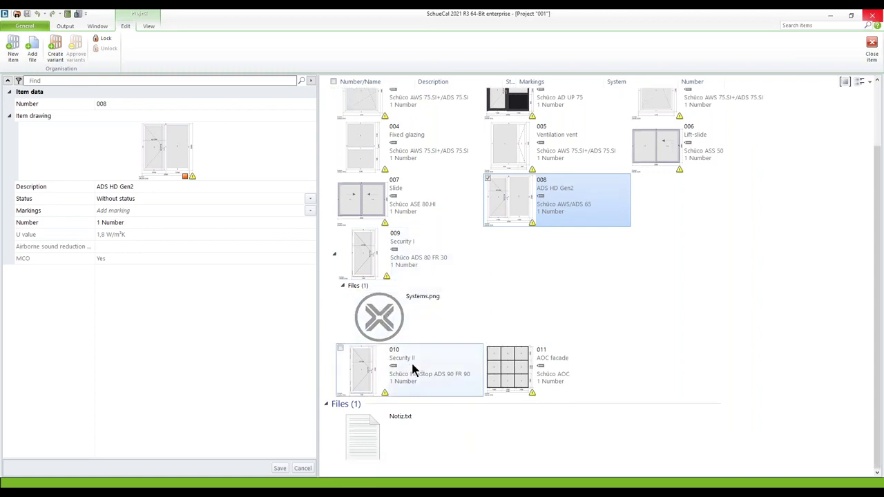
double_click(366, 373)
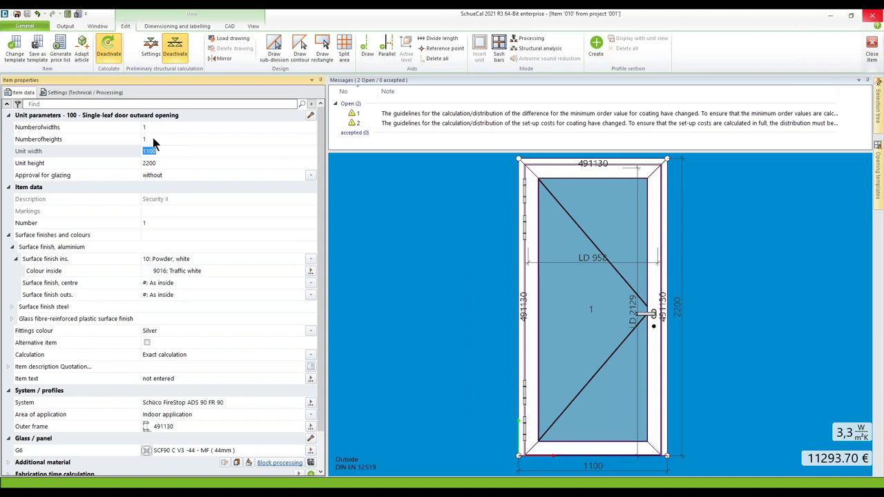
left_click(82, 93)
left_click(81, 93)
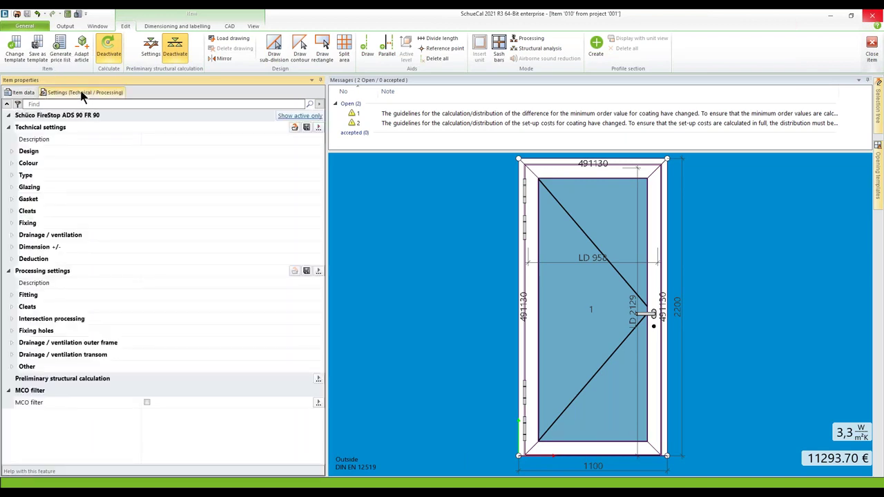
left_click(32, 273)
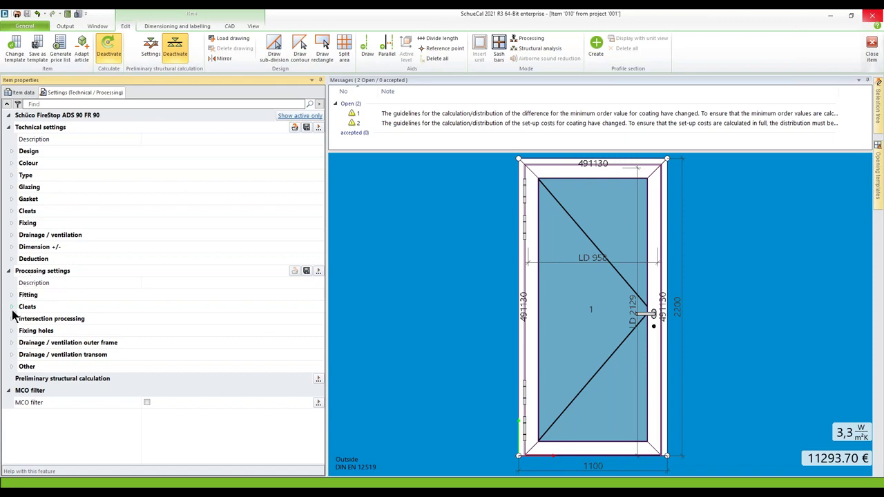
left_click(12, 332)
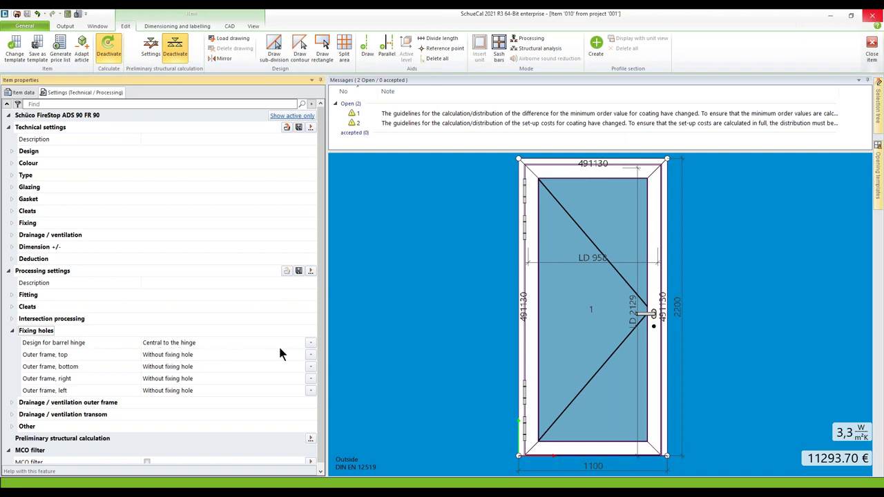
Look through the fixing hole design options for the barrel hinge without changing the selection, and close item 010.
left_click(311, 343)
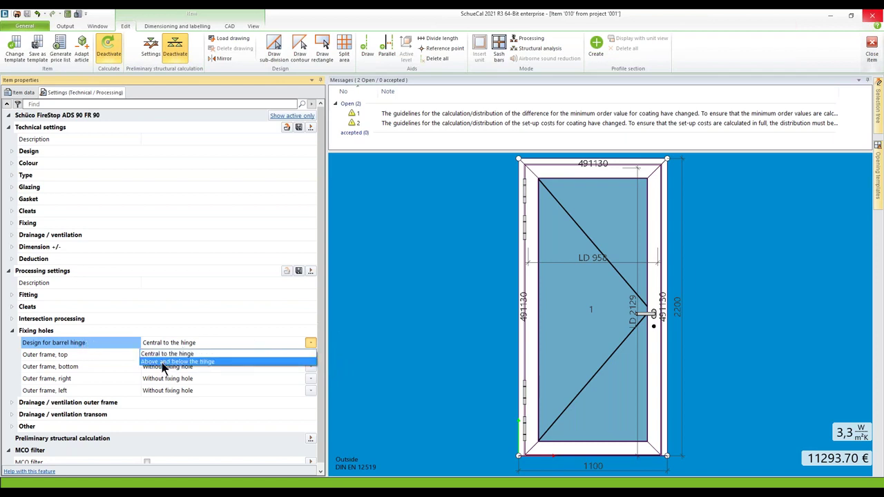
left_click(354, 330)
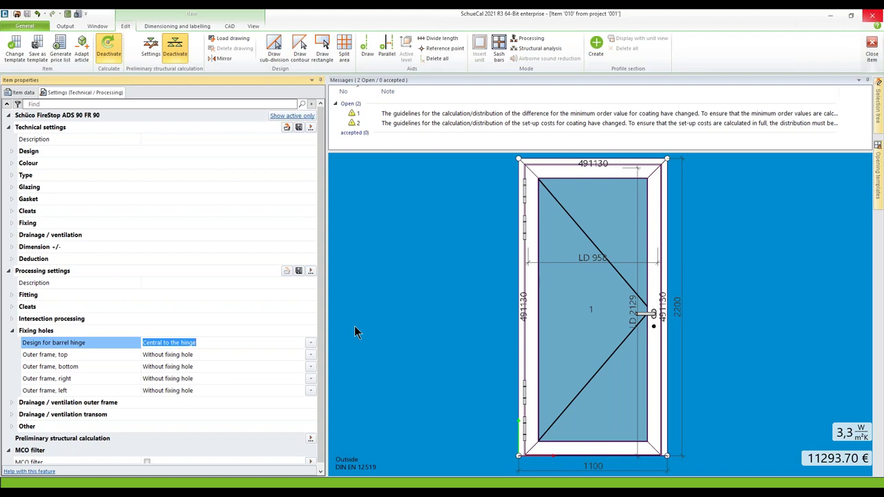
left_click(870, 47)
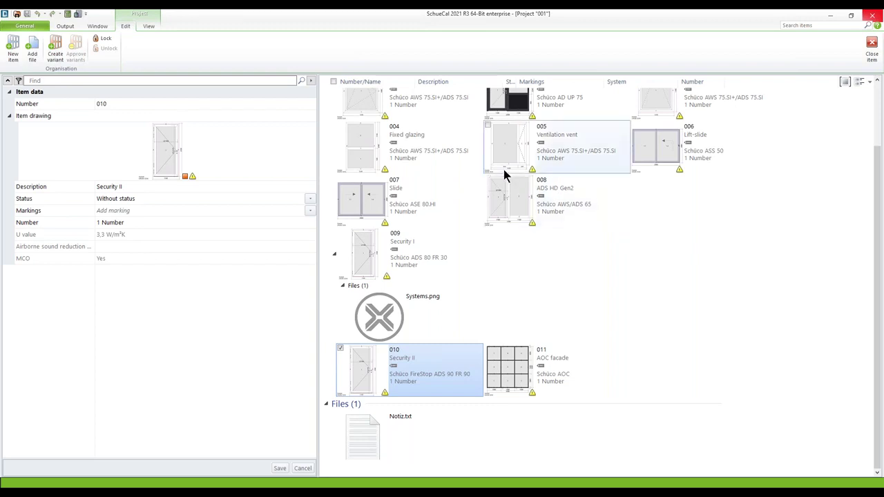
Open the fire protection monitoring report form and examine the listed Schüco FireStop ADS 90 systems.
left_click(36, 26)
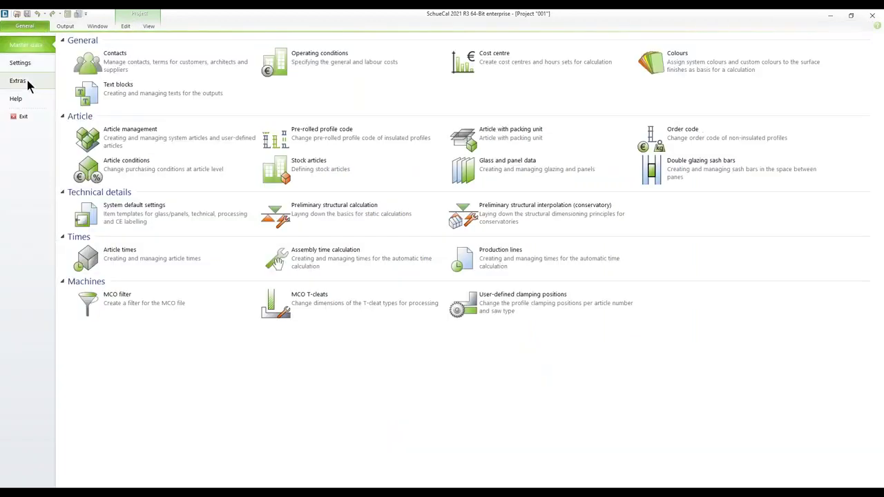
left_click(26, 80)
left_click(137, 99)
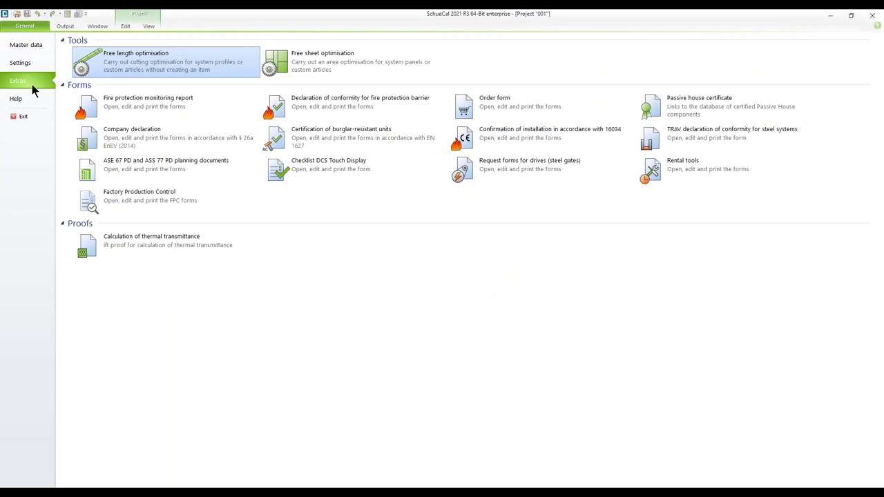
left_click(152, 104)
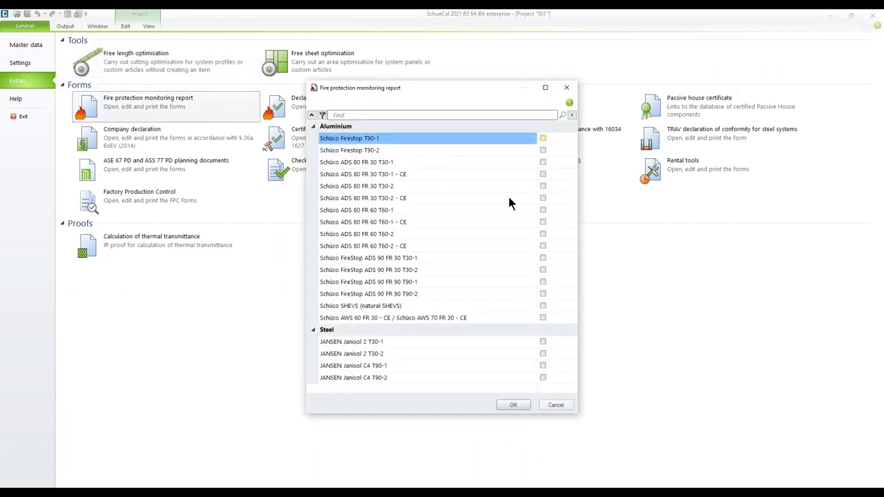
left_click(366, 262)
left_click(411, 295)
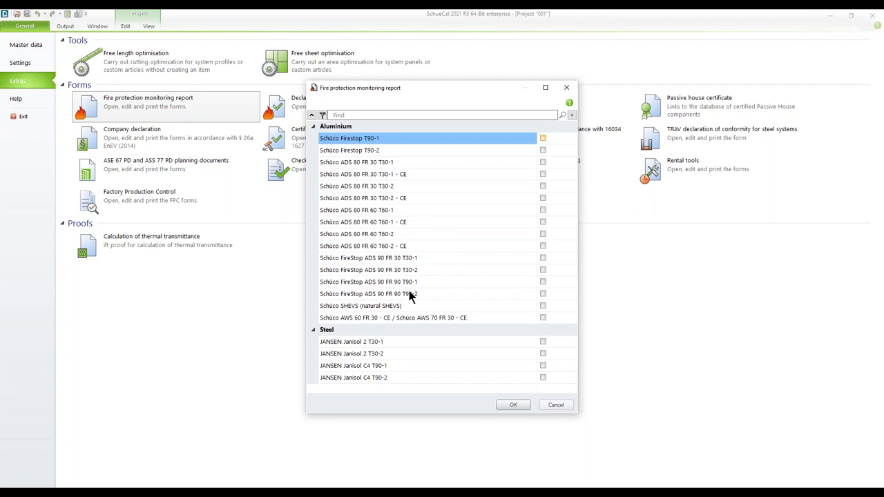